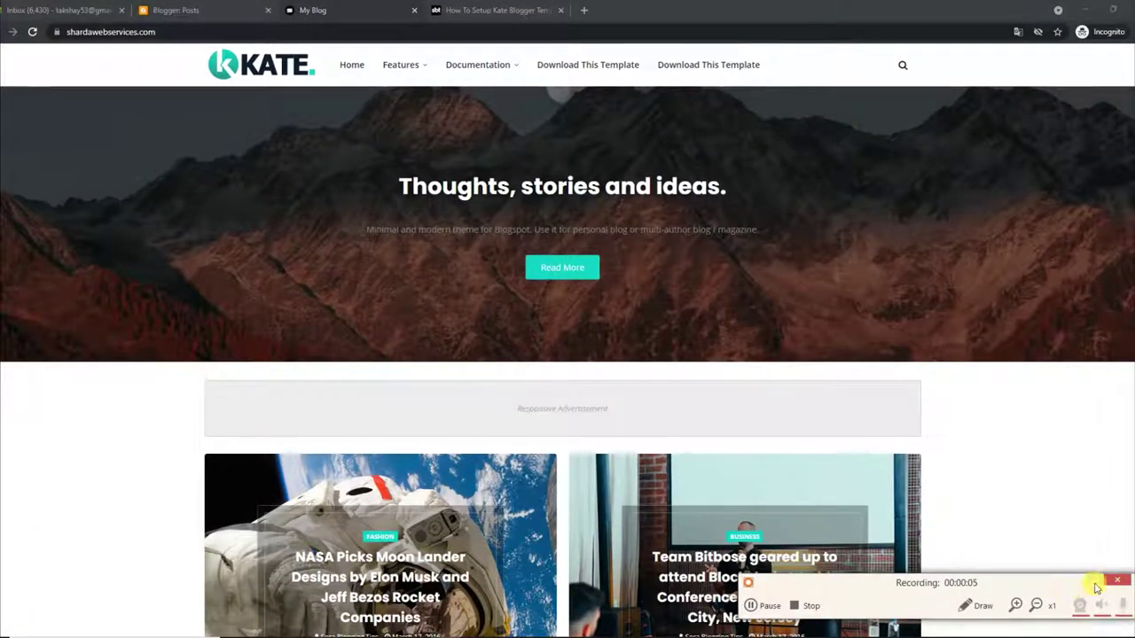
# Look over the blog's home page from the header down to the sidebar widgets and back up
pyautogui.scroll(-1, 568, 340)
pyautogui.scroll(1, 567, 340)
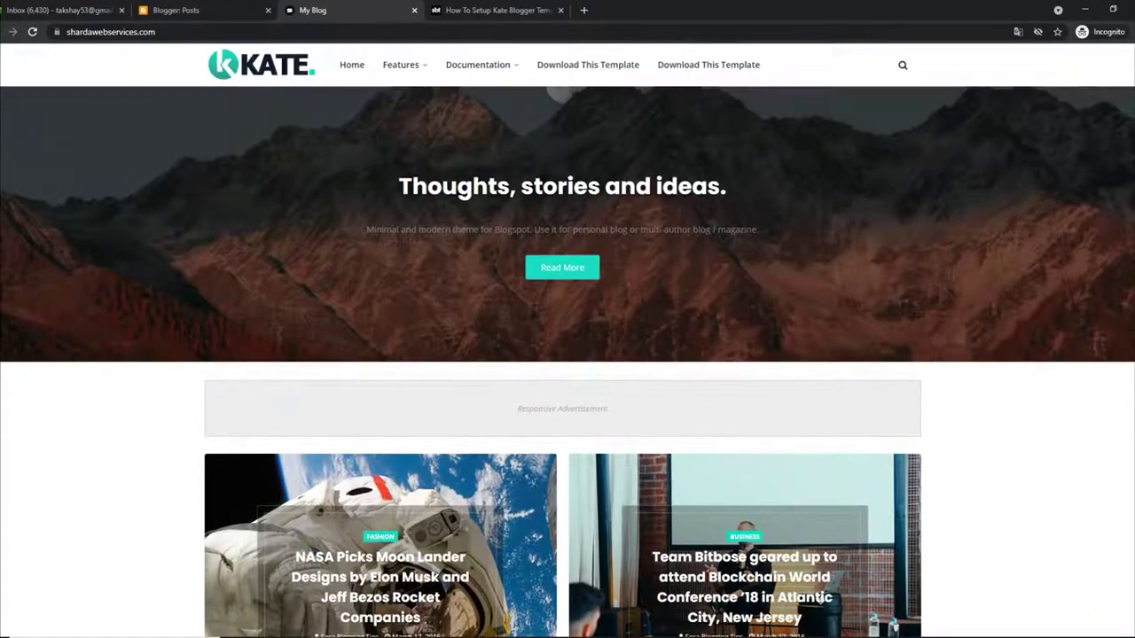
pyautogui.scroll(-8, 567, 340)
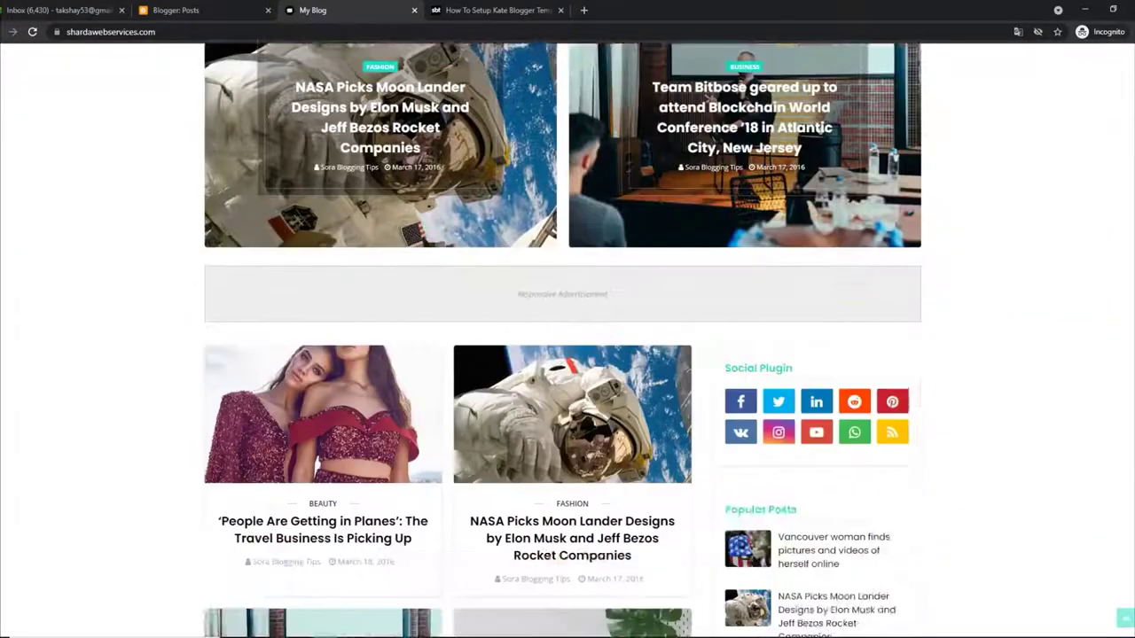
pyautogui.scroll(-5, 567, 339)
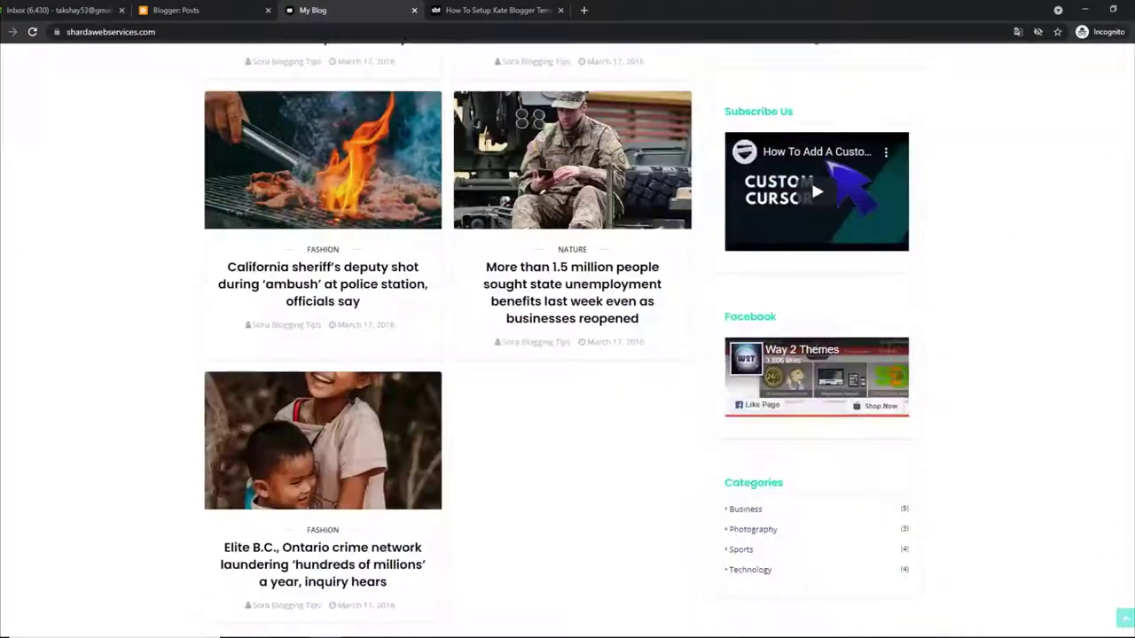
pyautogui.scroll(-2, 567, 340)
pyautogui.scroll(12, 1128, 112)
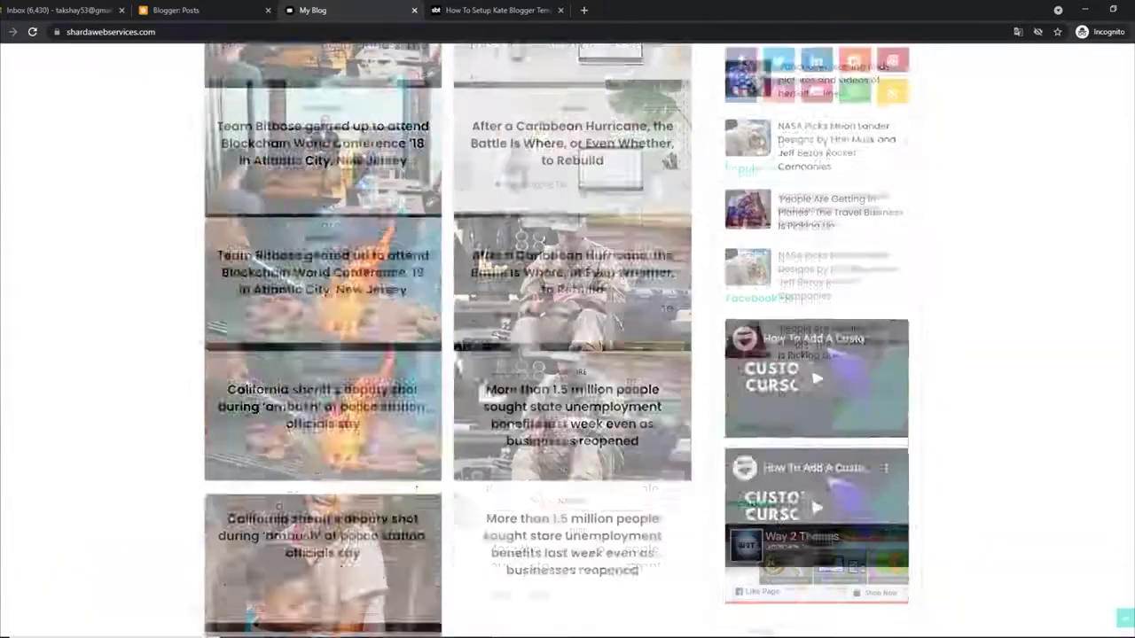
pyautogui.scroll(1, 1128, 113)
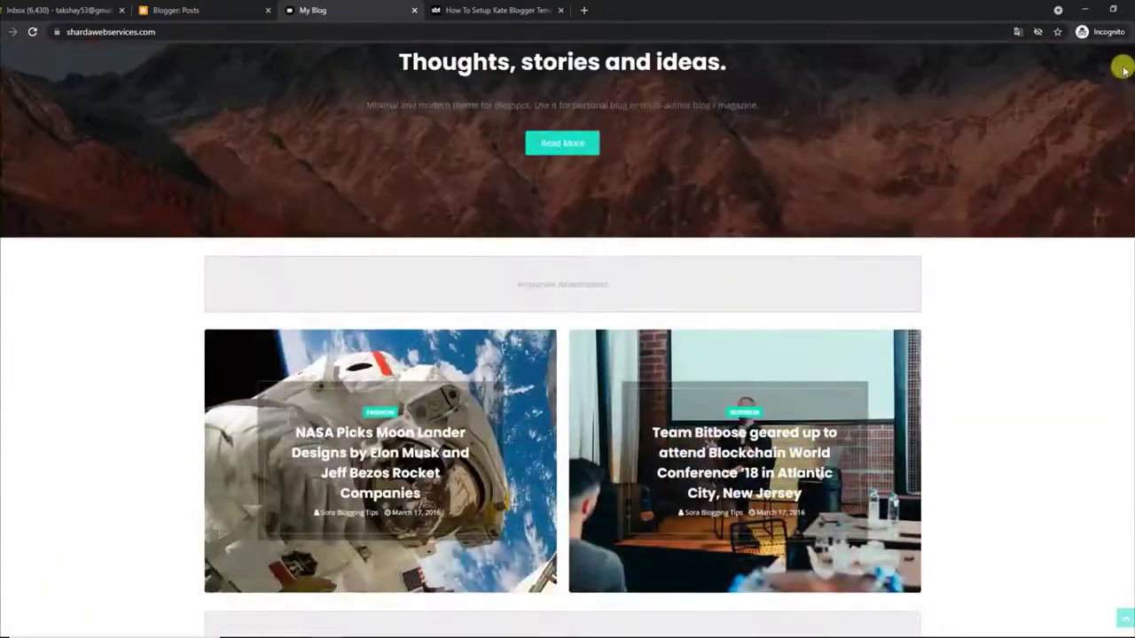
pyautogui.scroll(2, 568, 339)
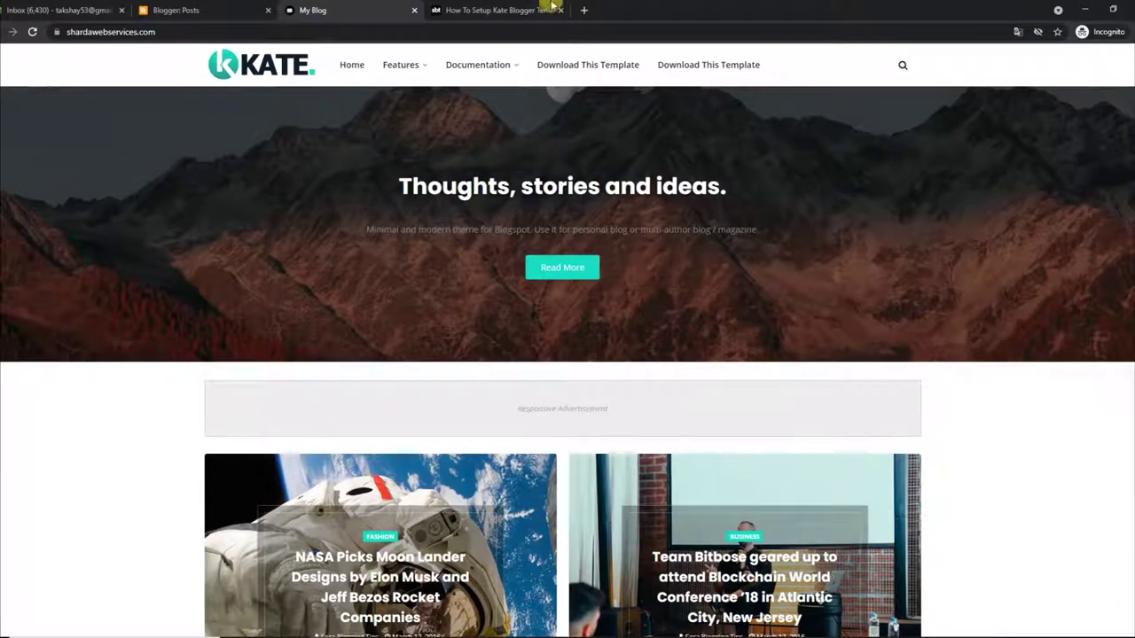
# Read the Main Menu section of the Kate template setup guide, including the underscore rules for sub links and the example link list
pyautogui.click(454, 8)
pyautogui.moveTo(237, 357); pyautogui.dragTo(608, 373)
pyautogui.click(616, 387)
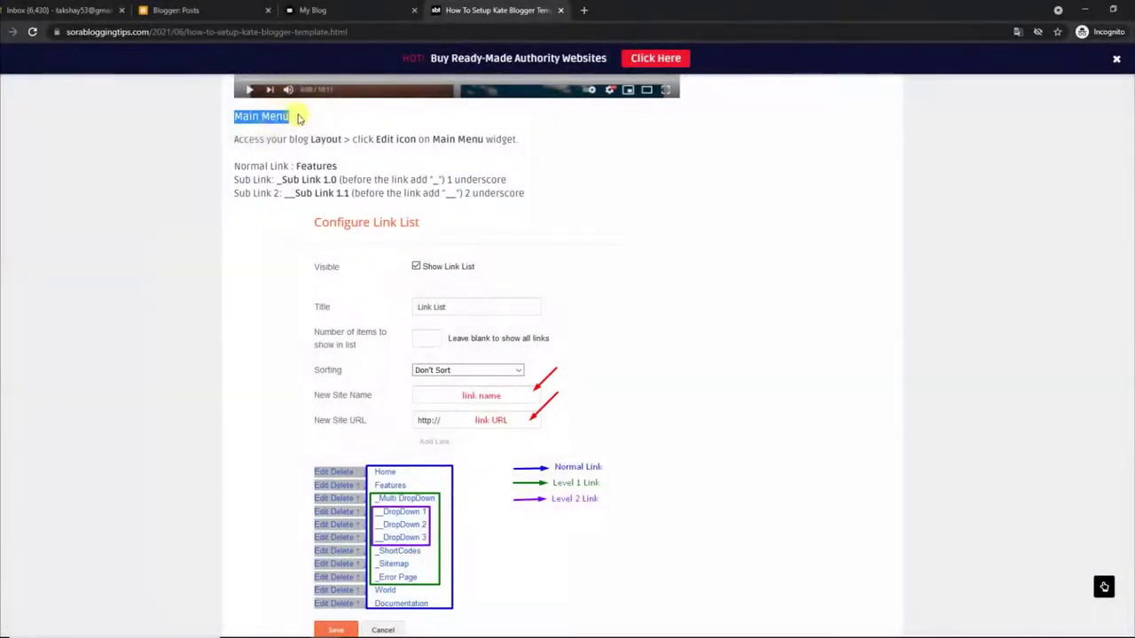
pyautogui.moveTo(236, 139); pyautogui.dragTo(546, 155)
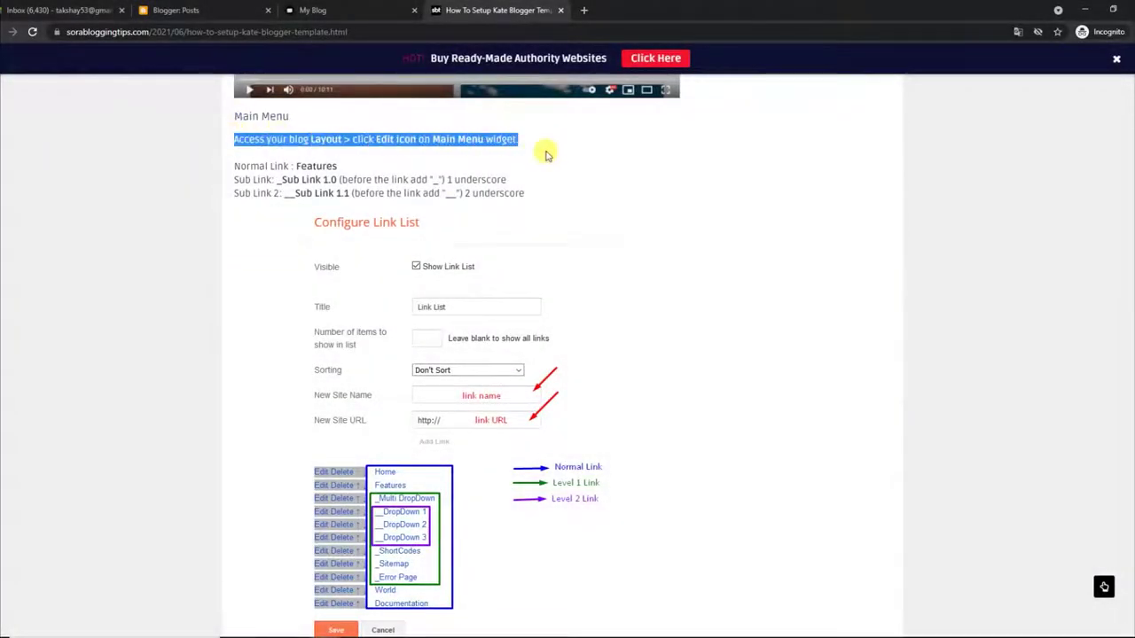
pyautogui.moveTo(236, 166); pyautogui.dragTo(352, 166)
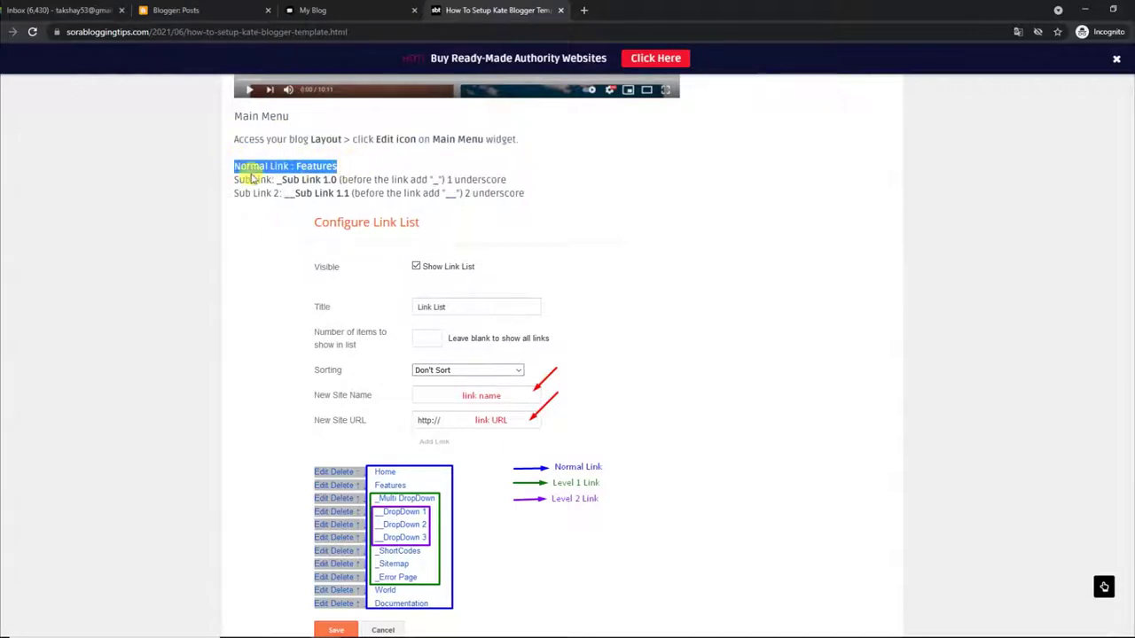
pyautogui.moveTo(237, 176); pyautogui.dragTo(481, 181)
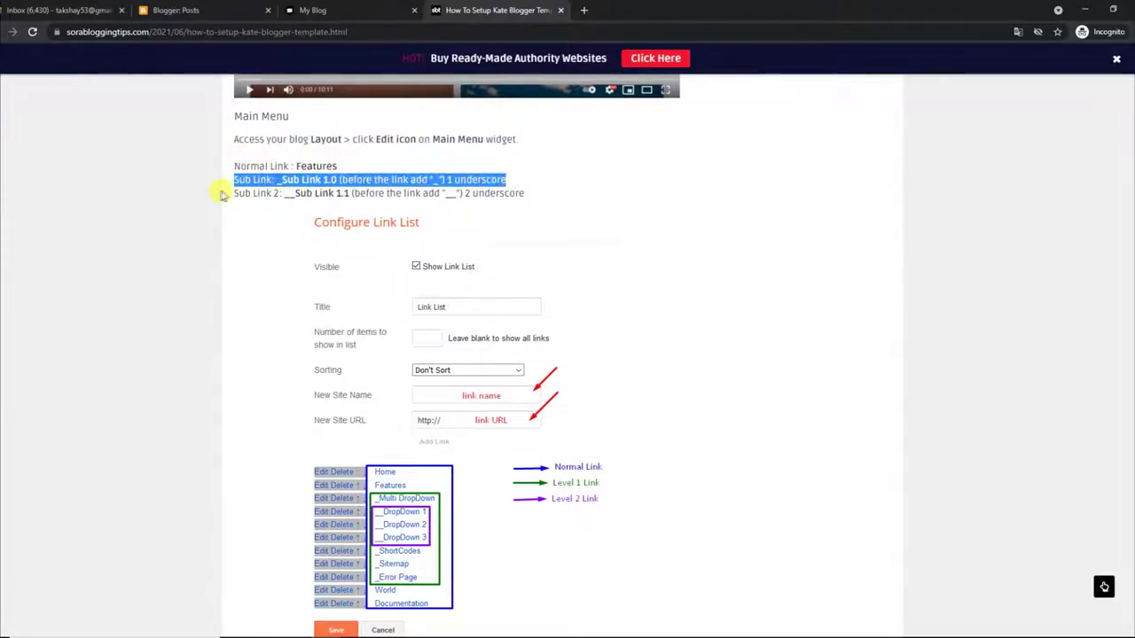
pyautogui.moveTo(236, 189); pyautogui.dragTo(544, 201)
pyautogui.scroll(-1, 375, 374)
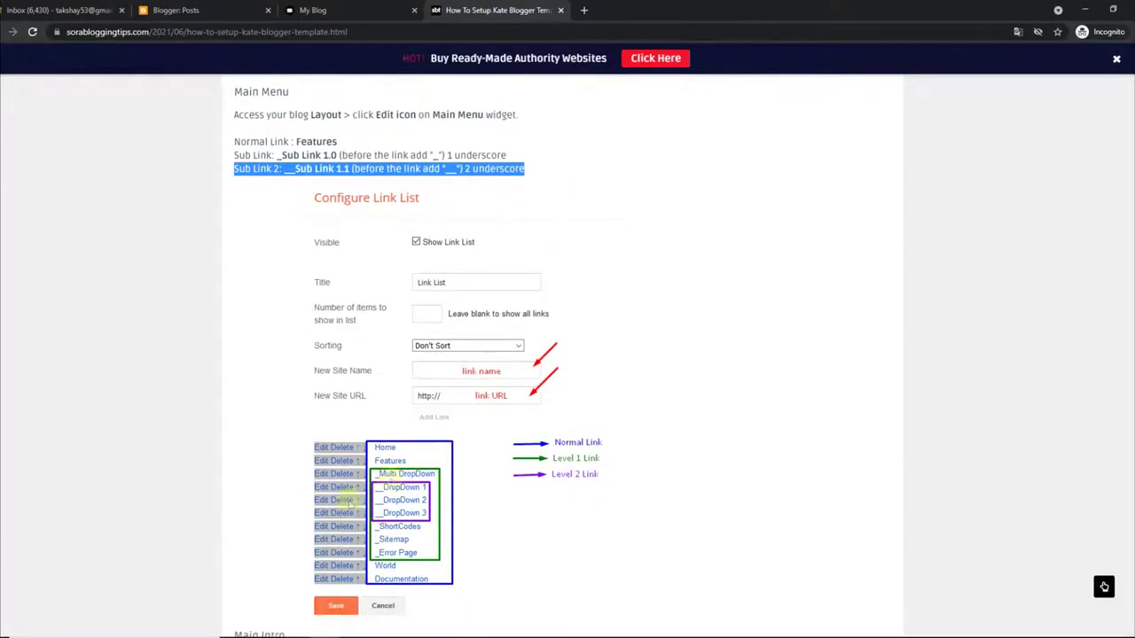
pyautogui.scroll(-2, 375, 477)
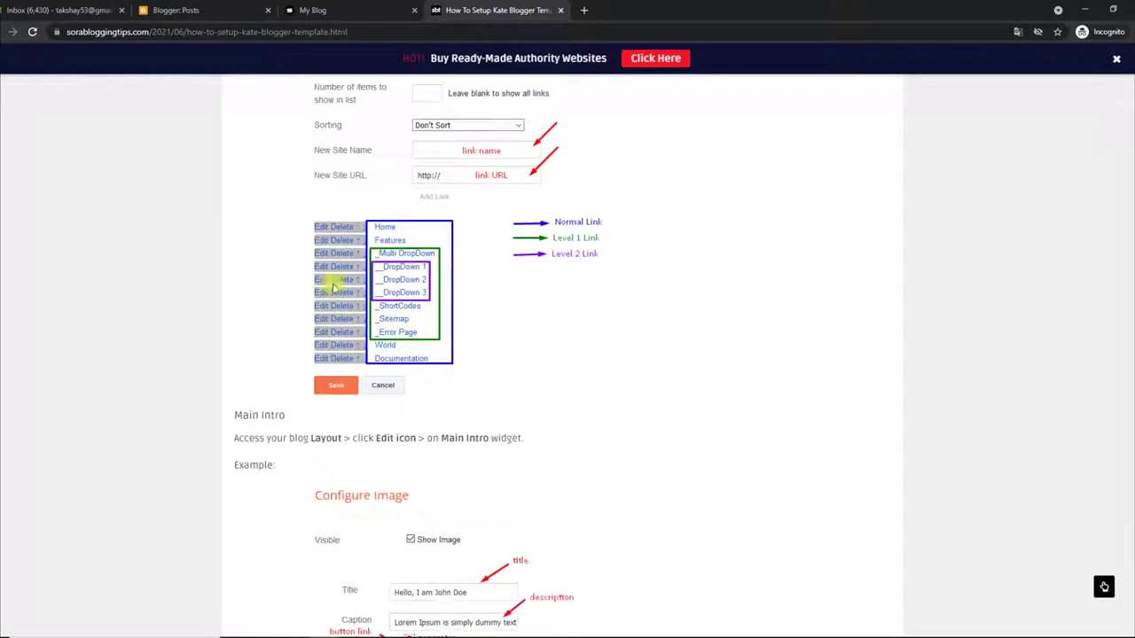
# Check the menu on the live blog, review the Main Menu link list in Blogger's Layout, and save it
pyautogui.click(346, 9)
pyautogui.moveTo(410, 68)
pyautogui.moveTo(422, 105)
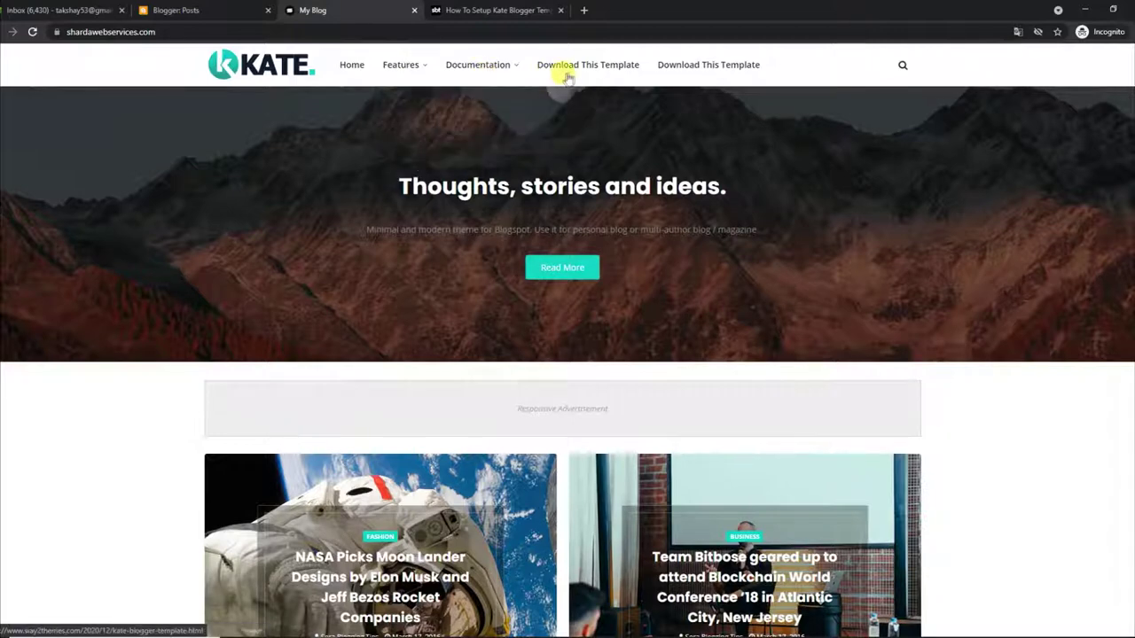
pyautogui.click(190, 10)
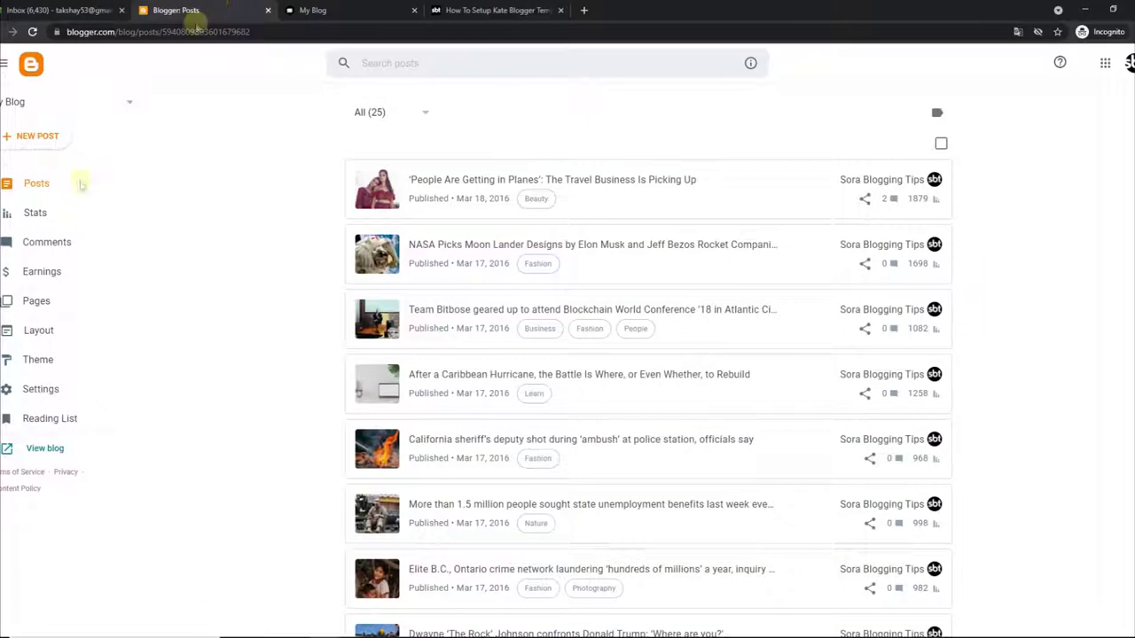
pyautogui.click(54, 333)
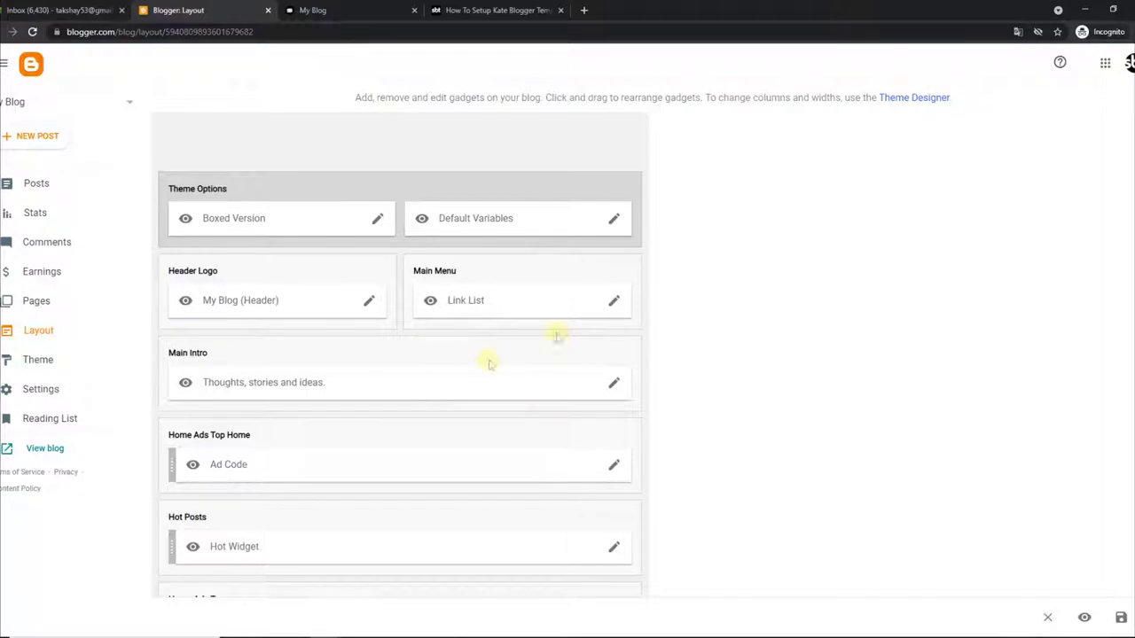
pyautogui.click(613, 302)
pyautogui.moveTo(718, 277); pyautogui.dragTo(706, 456)
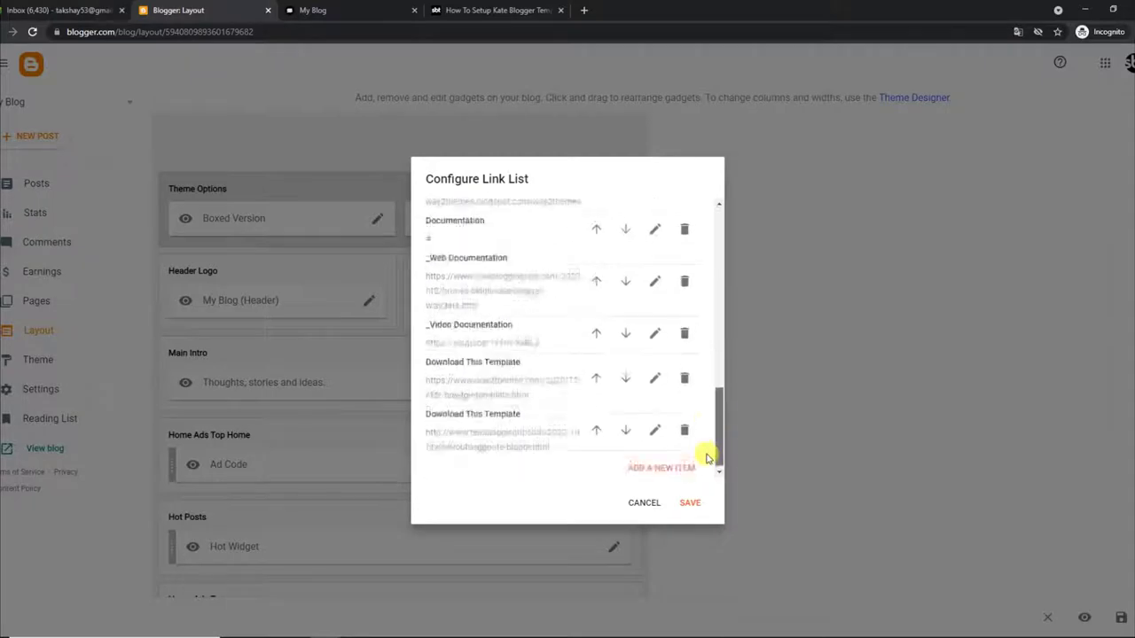
pyautogui.click(688, 503)
# Read the Main Intro section of the setup guide and compare it with the intro banner on the blog
pyautogui.click(393, 7)
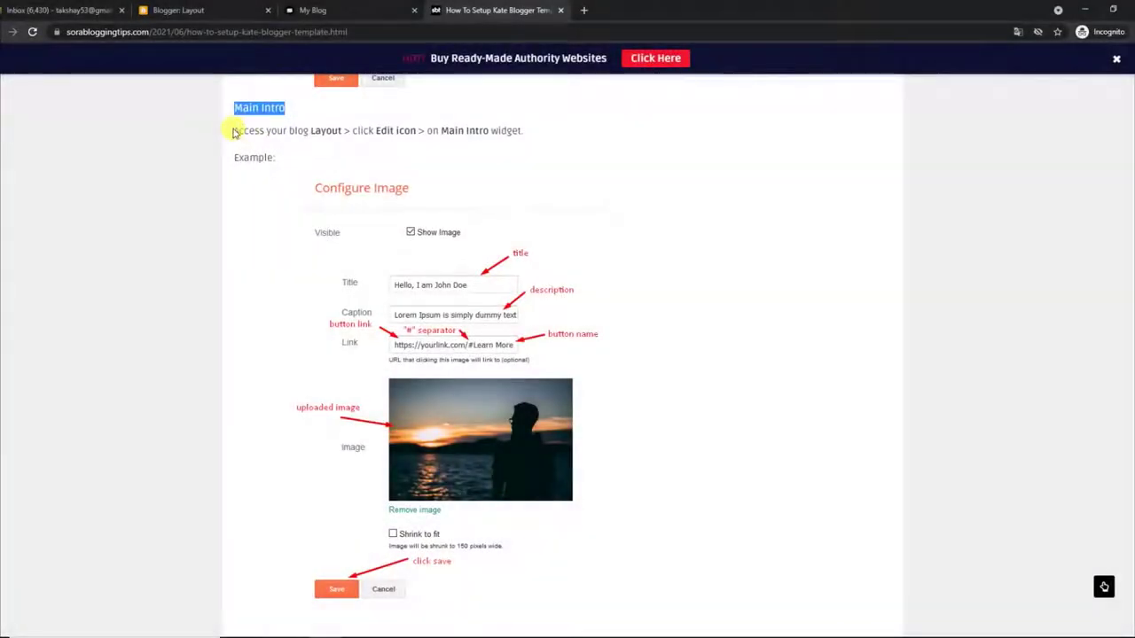
pyautogui.moveTo(234, 132); pyautogui.dragTo(527, 155)
pyautogui.moveTo(234, 157); pyautogui.dragTo(286, 162)
pyautogui.scroll(-2, 288, 428)
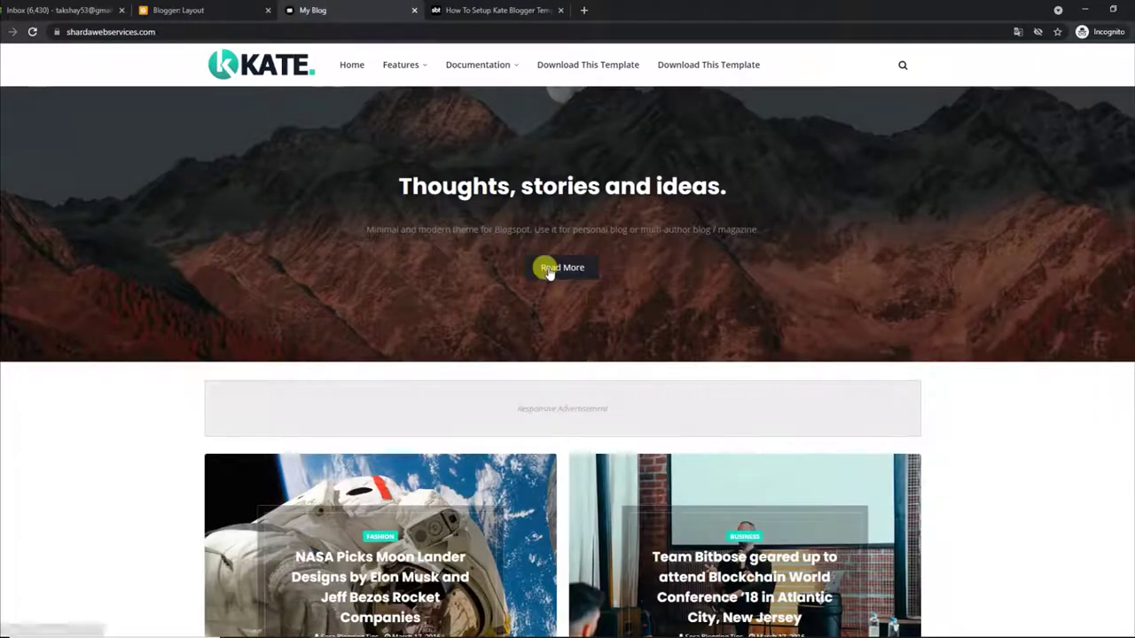
# Review the Main Intro image widget's title, caption, link and image settings in Blogger's Layout, and save it
pyautogui.click(250, 7)
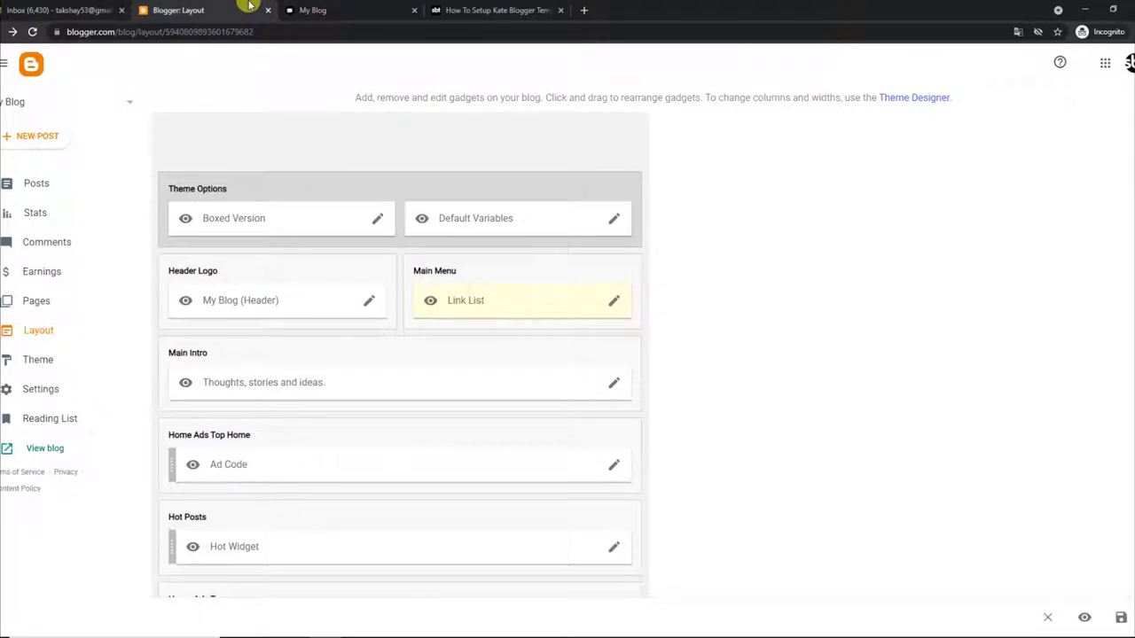
pyautogui.click(614, 381)
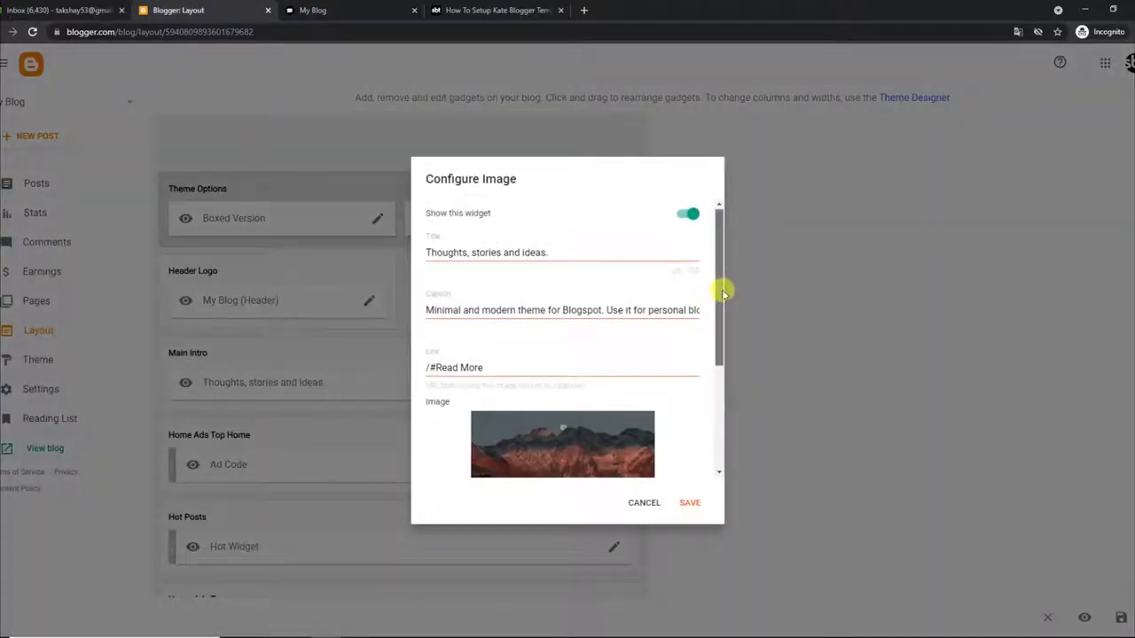
pyautogui.moveTo(719, 284); pyautogui.dragTo(719, 375)
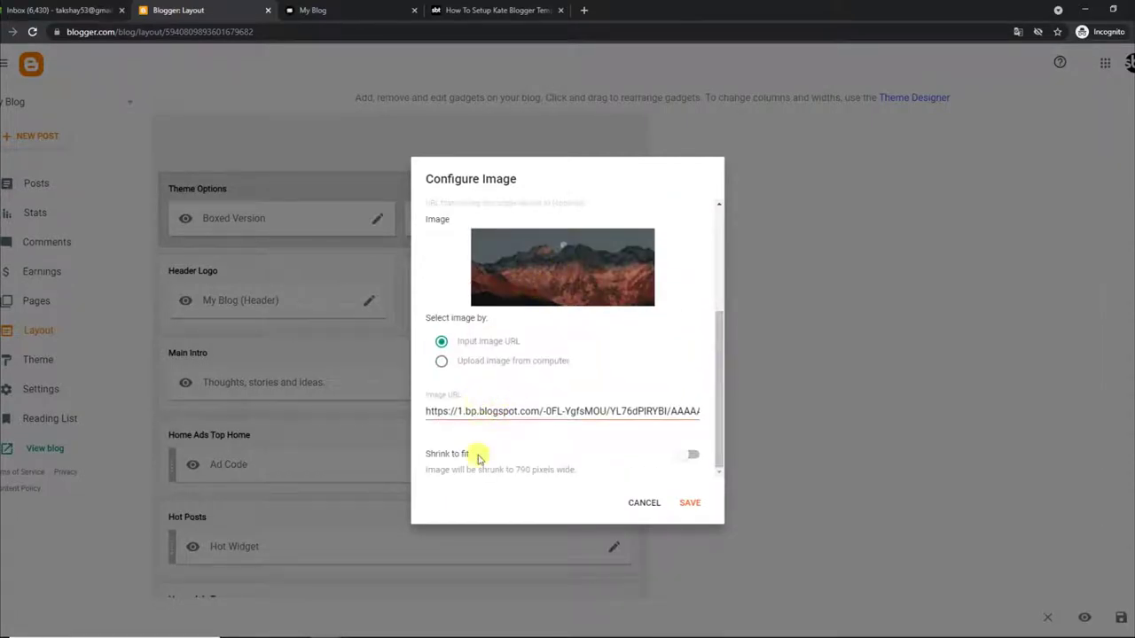
pyautogui.click(685, 504)
# Read the Hot Posts section of the setup guide, covering its shortcode format and the HTML/JavaScript example
pyautogui.click(403, 11)
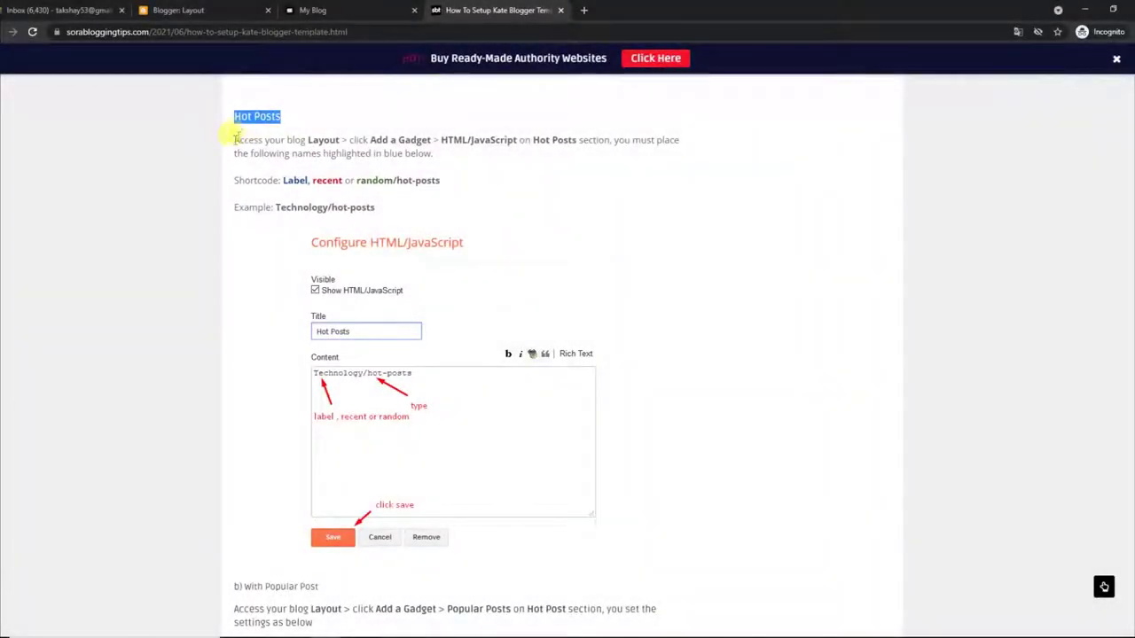
pyautogui.moveTo(235, 139); pyautogui.dragTo(446, 163)
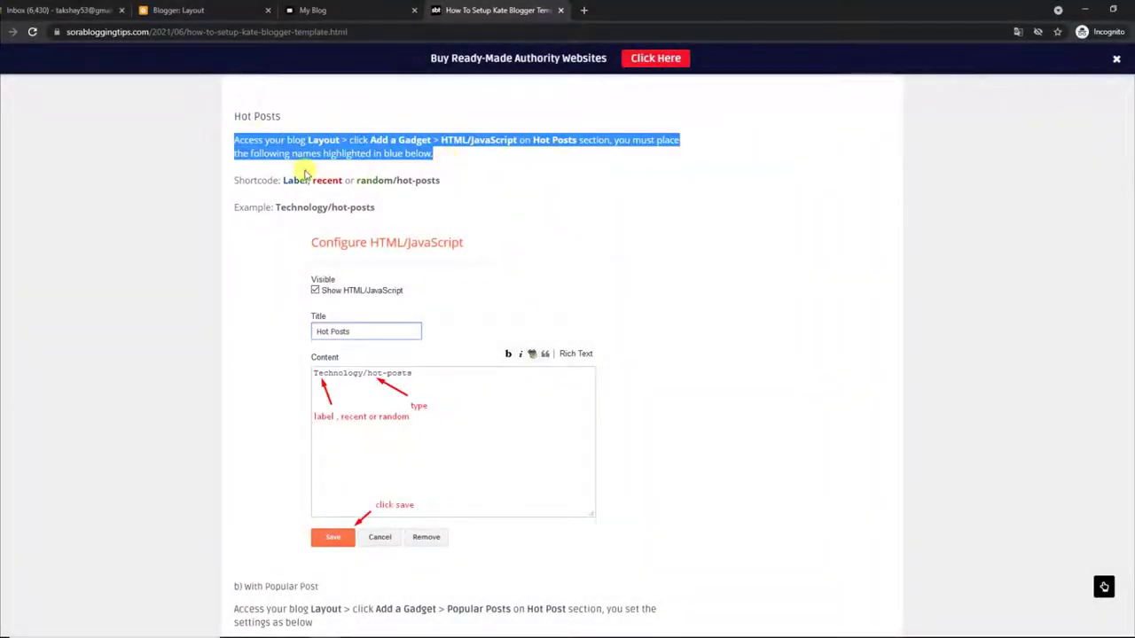
pyautogui.moveTo(235, 180); pyautogui.dragTo(457, 181)
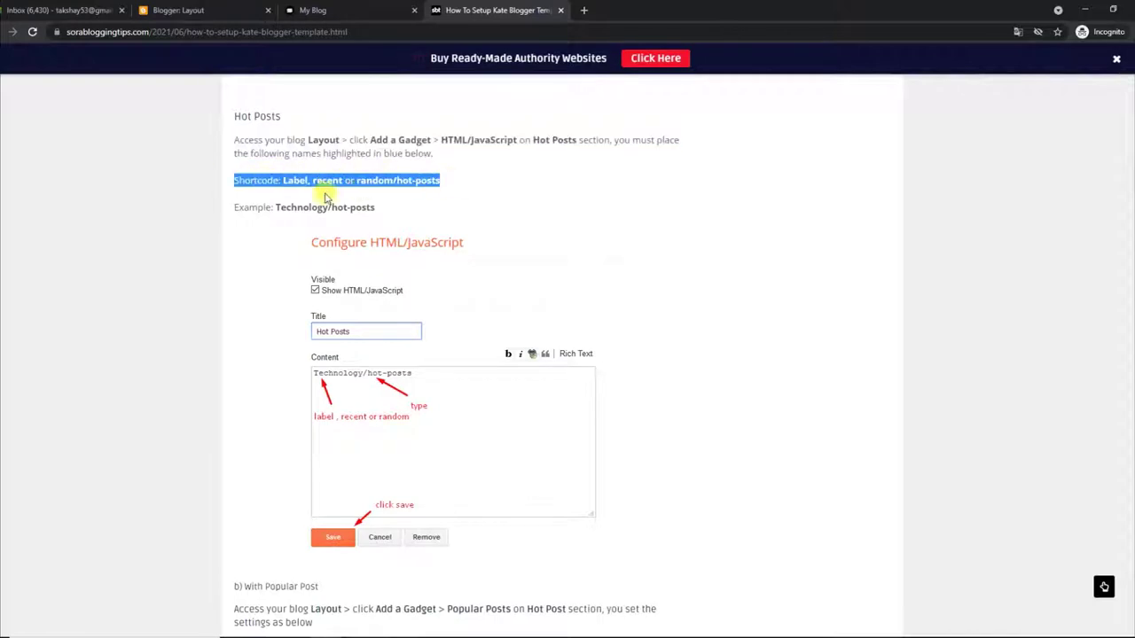
pyautogui.moveTo(238, 206); pyautogui.dragTo(376, 207)
pyautogui.scroll(-1, 482, 372)
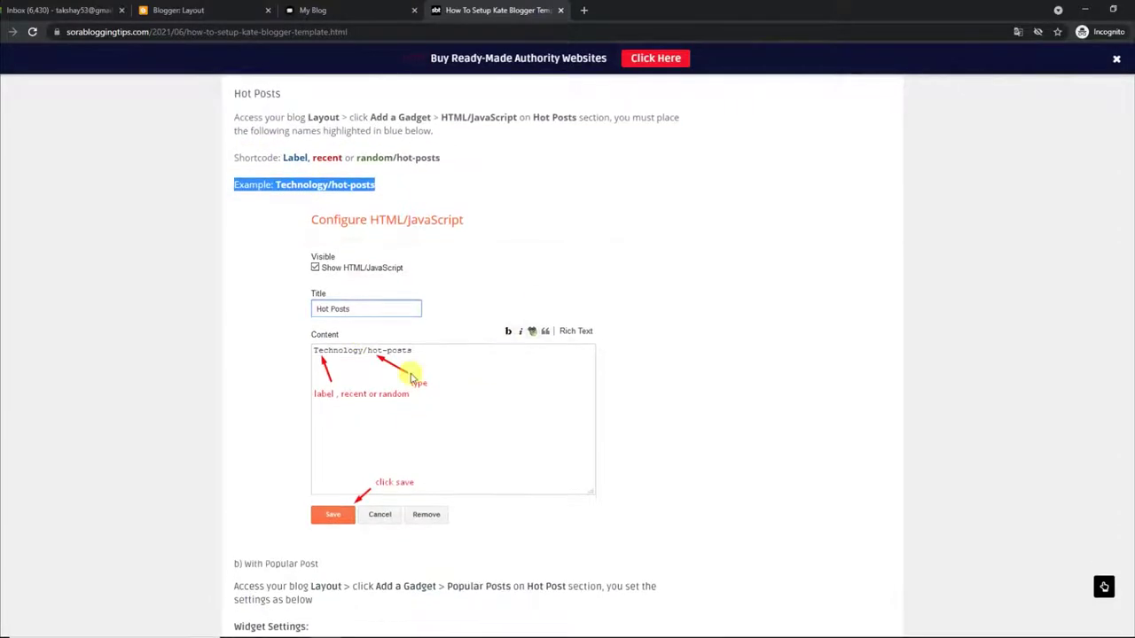
pyautogui.scroll(-1, 301, 392)
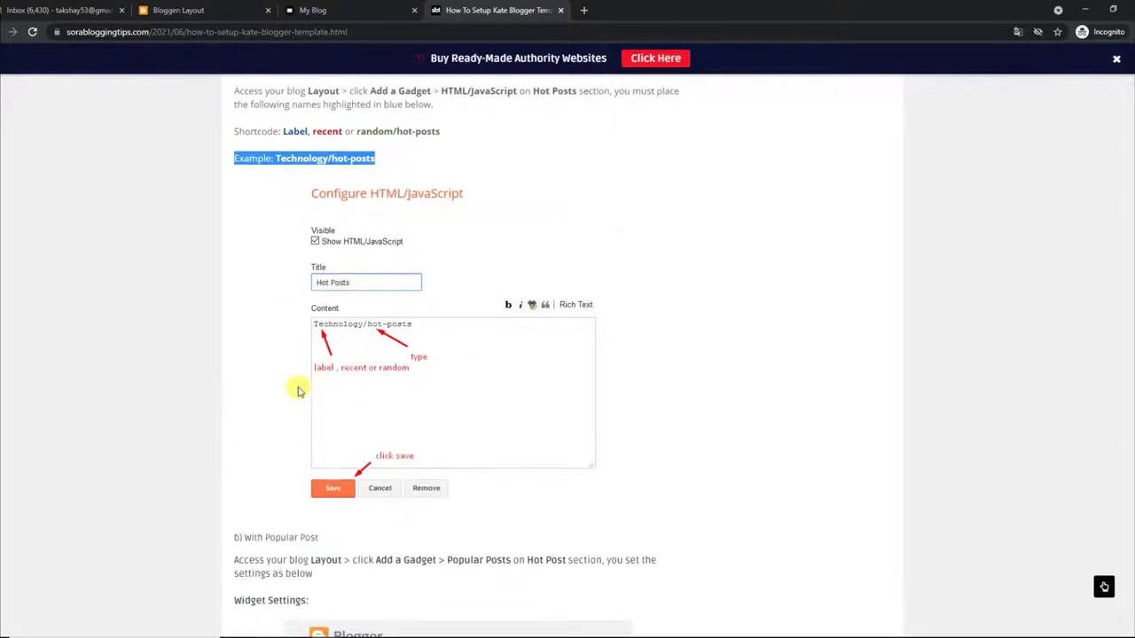
pyautogui.scroll(-2, 373, 417)
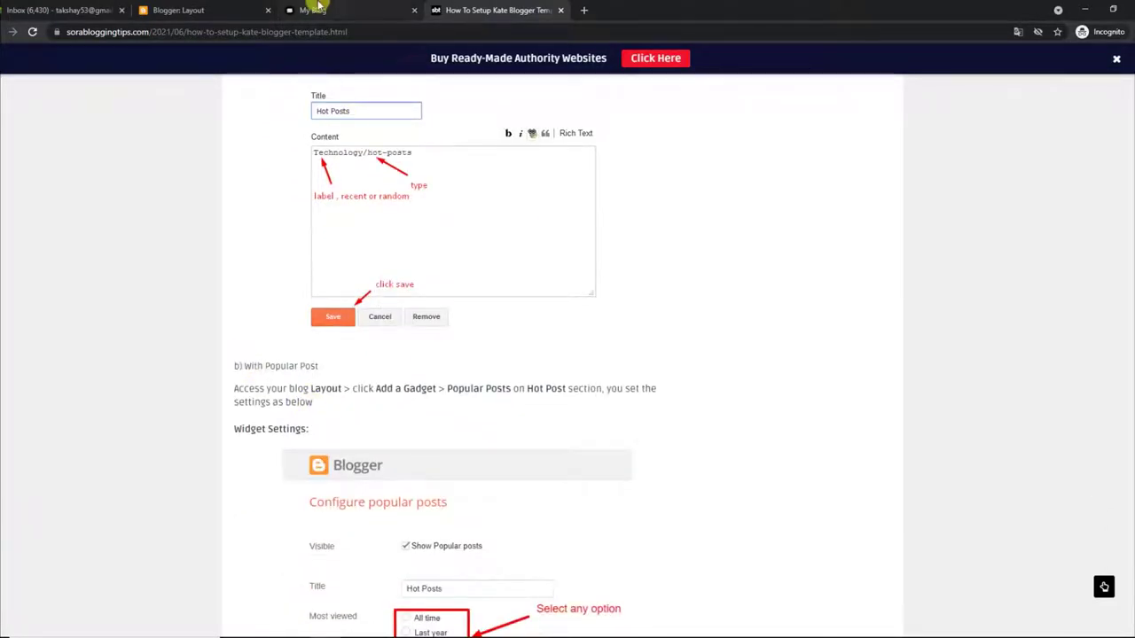
# Review the shortcode content of the Hot Posts section's widget in Blogger's Layout, and save the widget
pyautogui.click(317, 9)
pyautogui.click(204, 10)
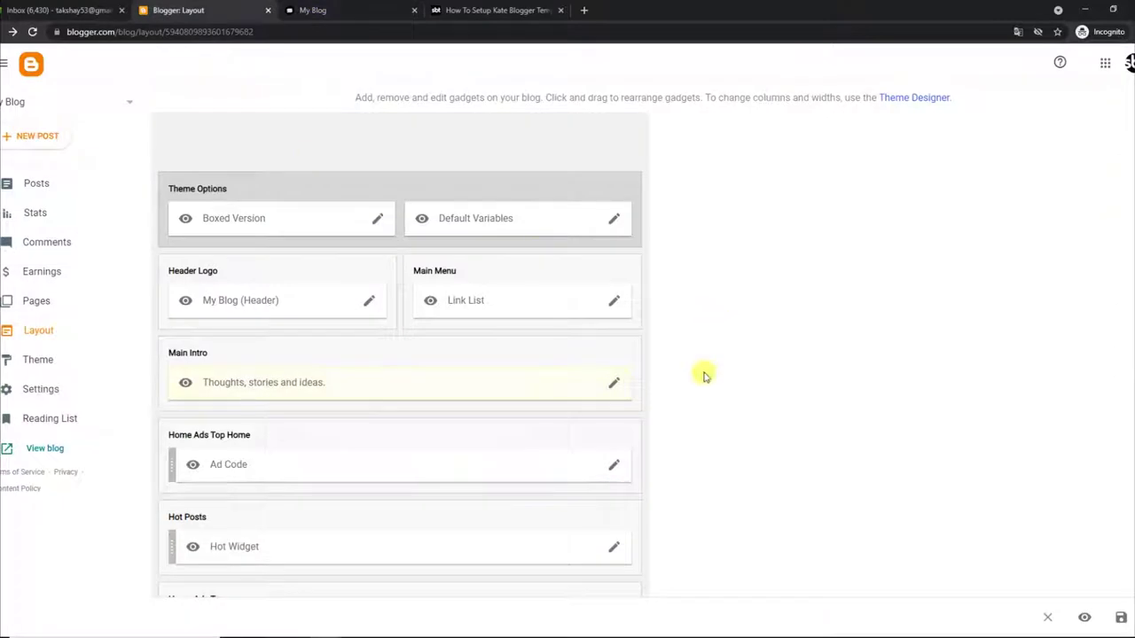
pyautogui.click(615, 545)
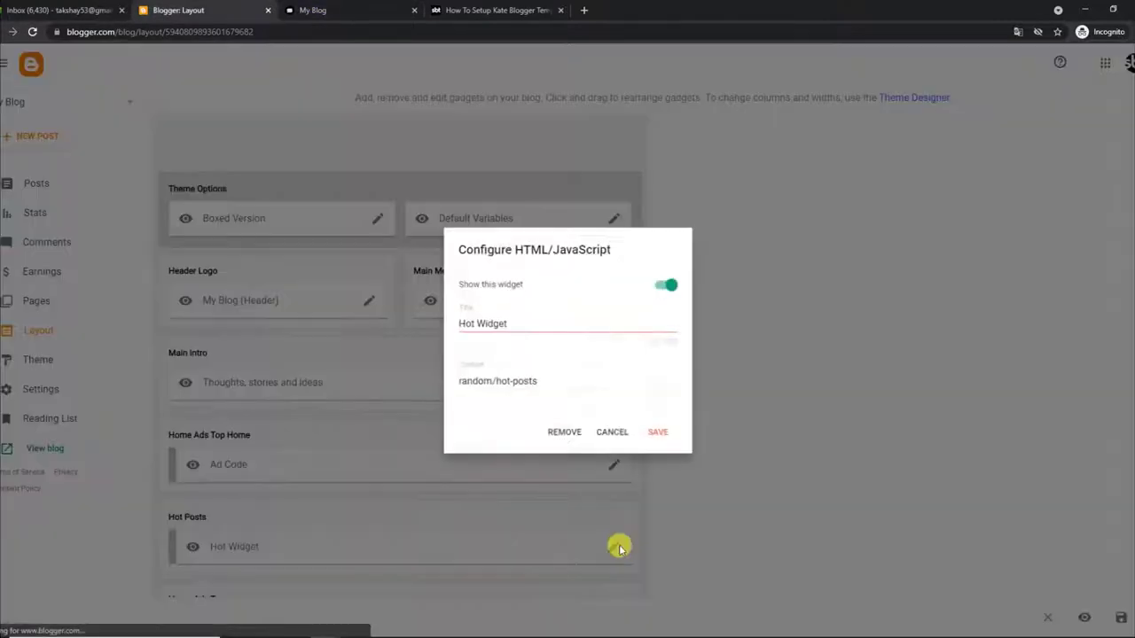
pyautogui.moveTo(537, 381); pyautogui.dragTo(460, 383)
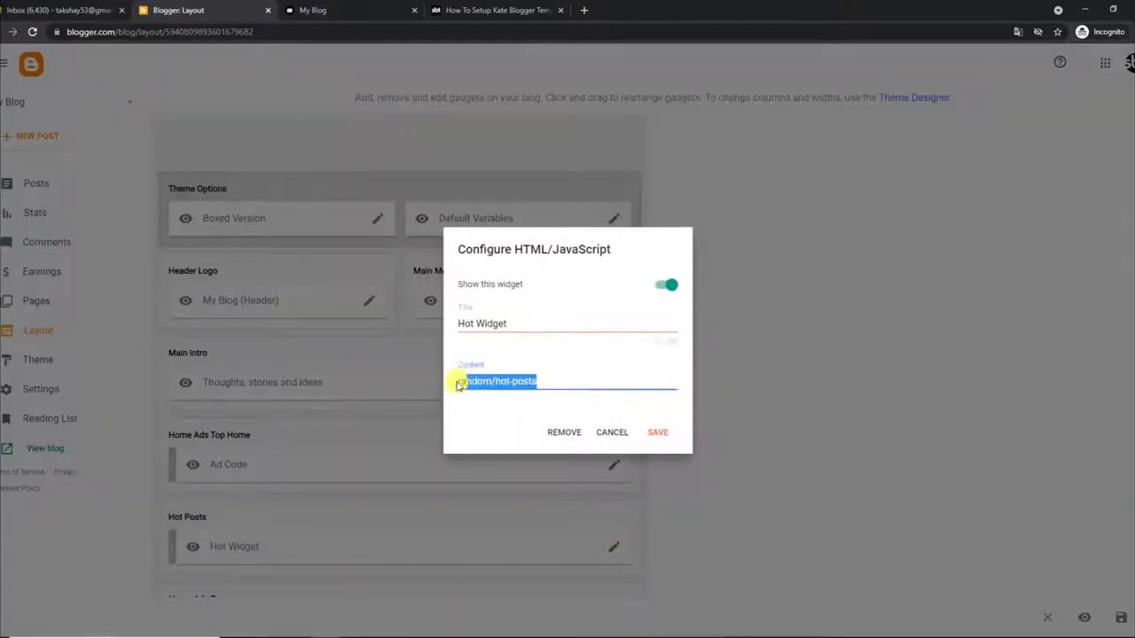
pyautogui.click(645, 432)
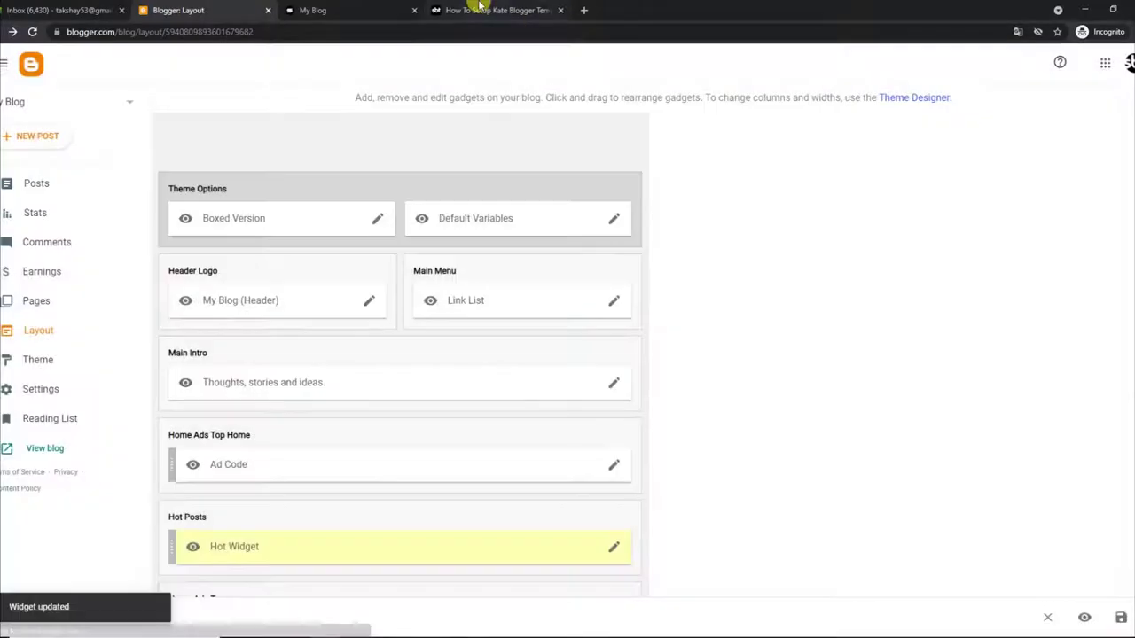
# Read the setup guide's instructions and widget settings for configuring Hot Posts with the Popular Posts gadget
pyautogui.click(478, 7)
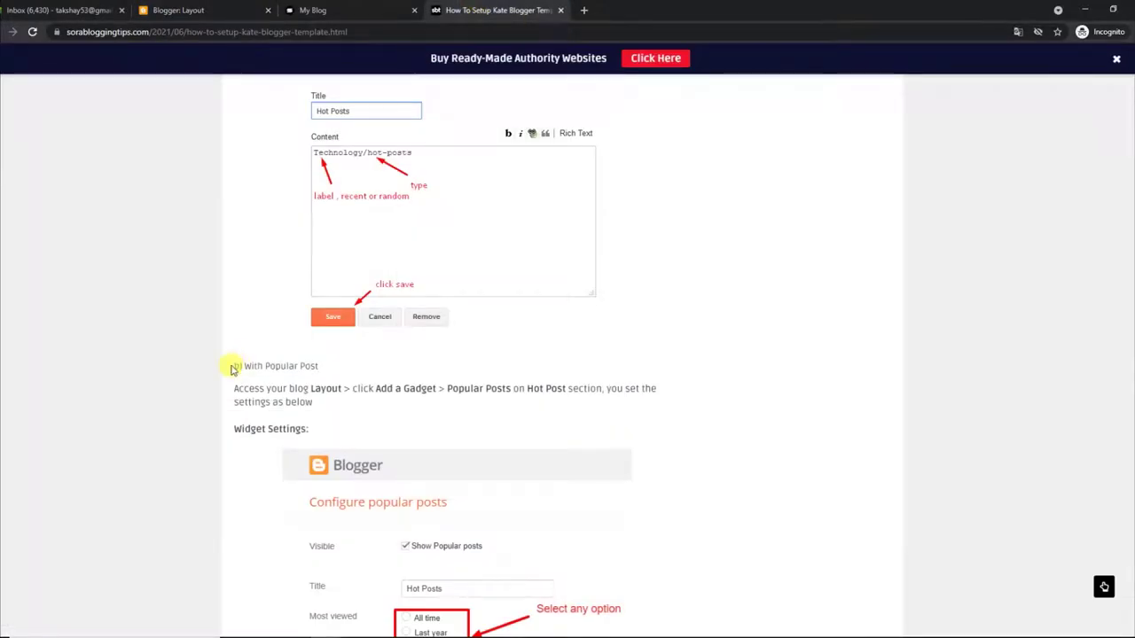
pyautogui.scroll(-3, 281, 390)
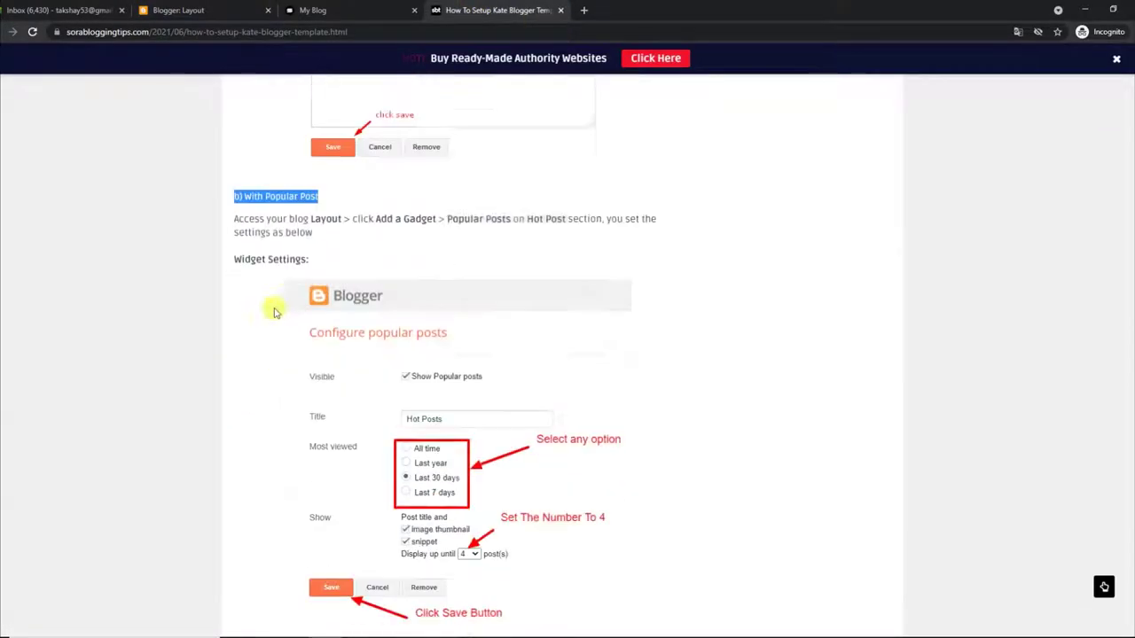
pyautogui.moveTo(236, 166); pyautogui.dragTo(312, 182)
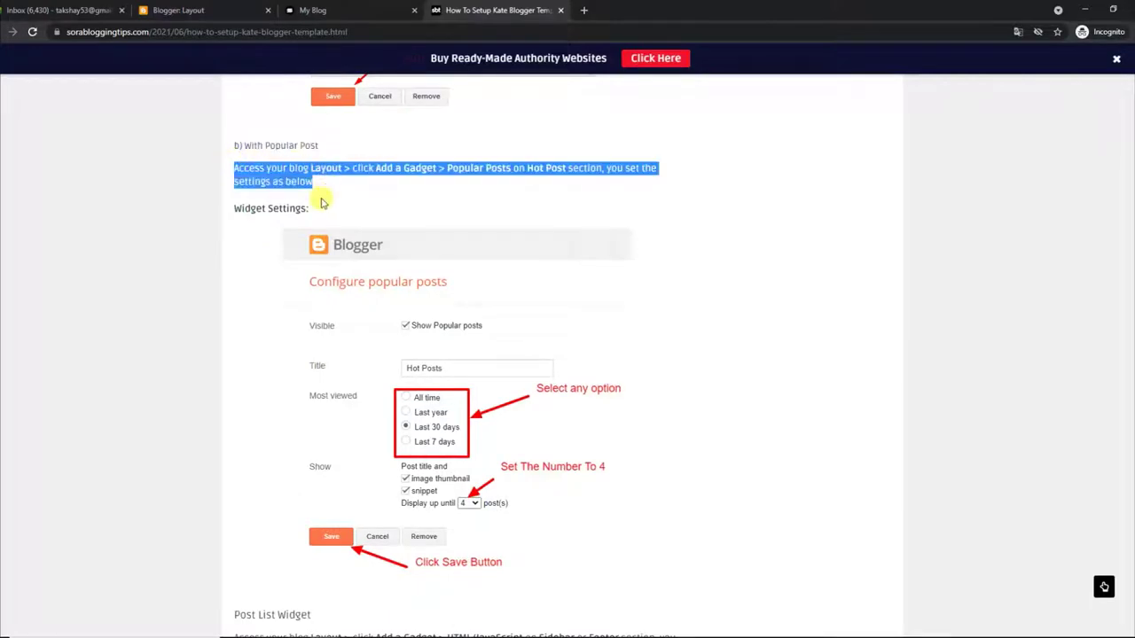
pyautogui.scroll(-2, 454, 416)
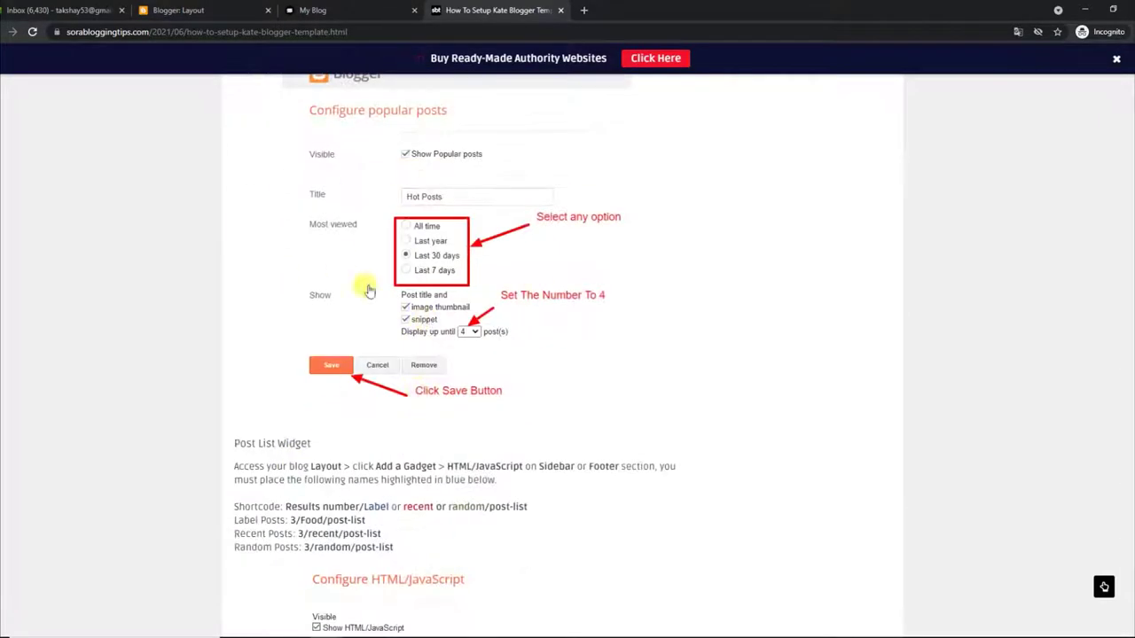
# Remove the Hot Widget from the Hot Posts section in Blogger's Layout and confirm the removal
pyautogui.click(295, 10)
pyautogui.click(222, 10)
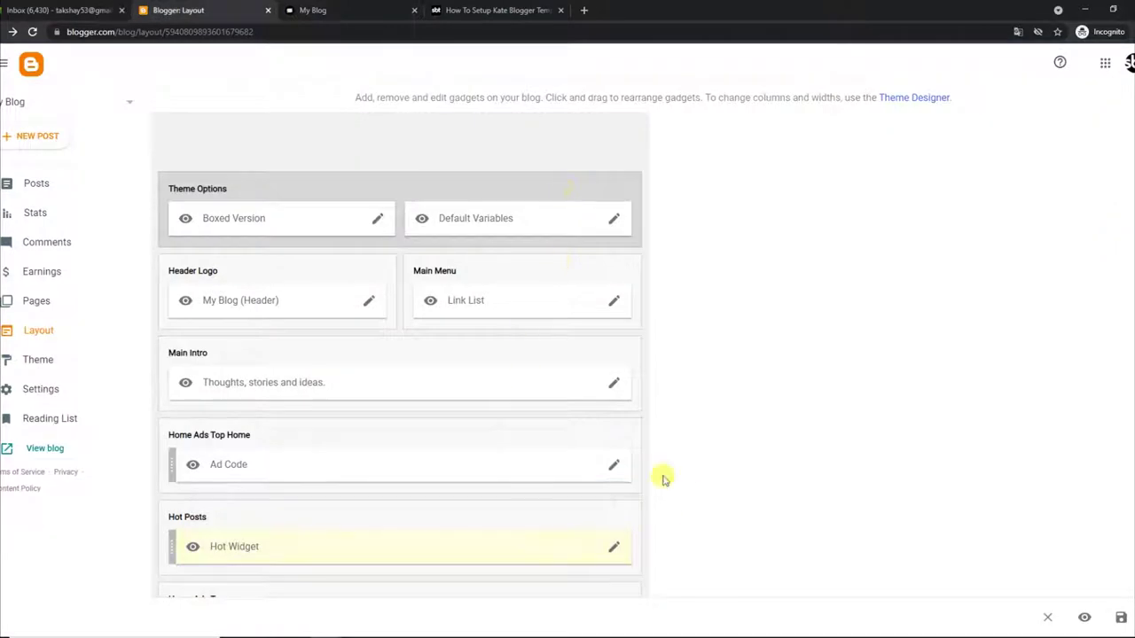
pyautogui.click(614, 545)
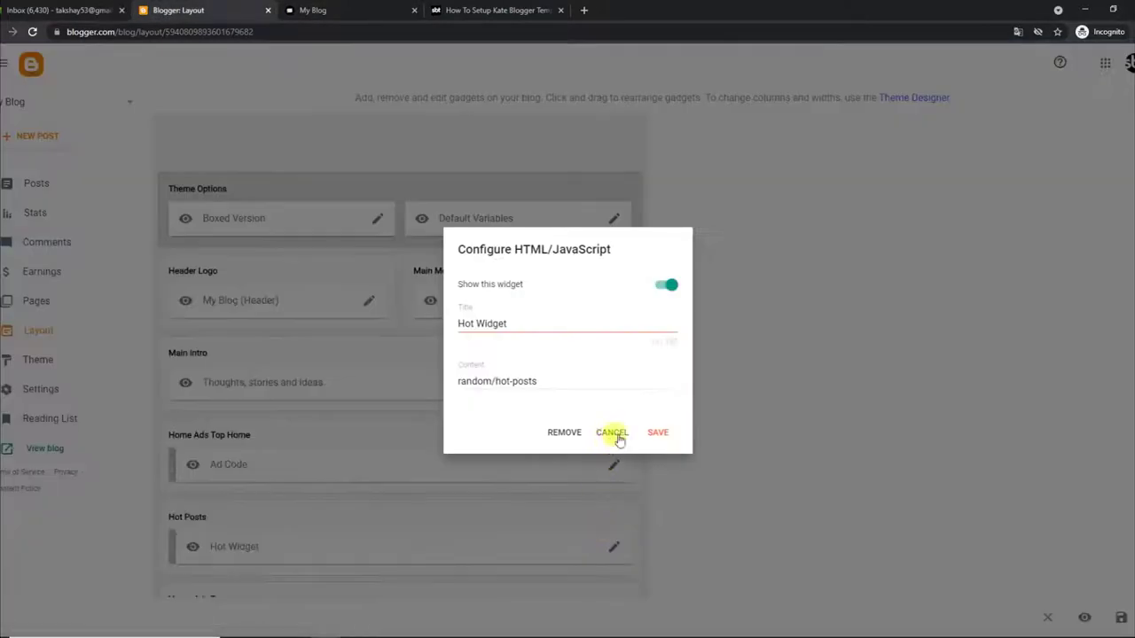
pyautogui.click(558, 433)
pyautogui.click(648, 376)
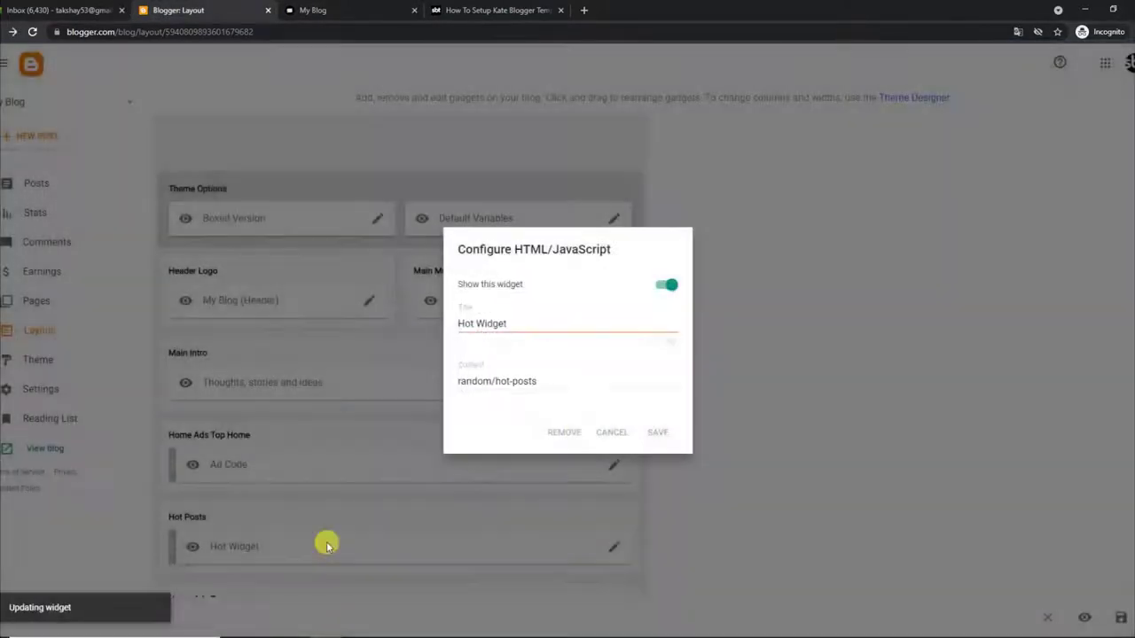
# Add a Popular Posts gadget to the Hot Posts section with a maximum of 2 shown posts, and save it
pyautogui.click(240, 547)
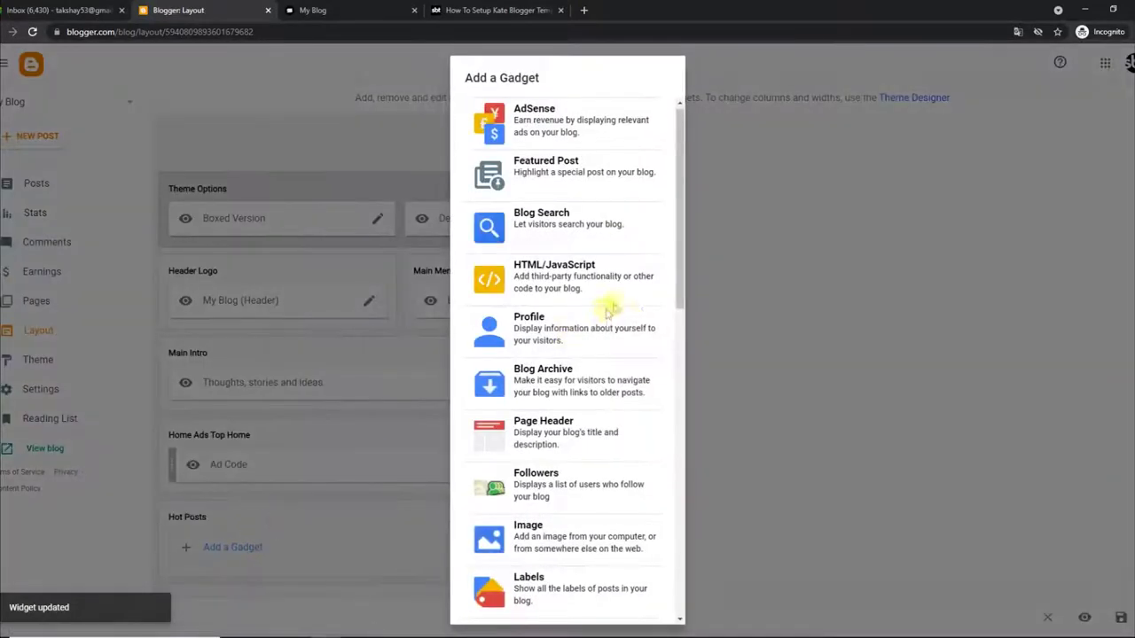
pyautogui.moveTo(680, 243); pyautogui.dragTo(679, 412)
pyautogui.click(576, 363)
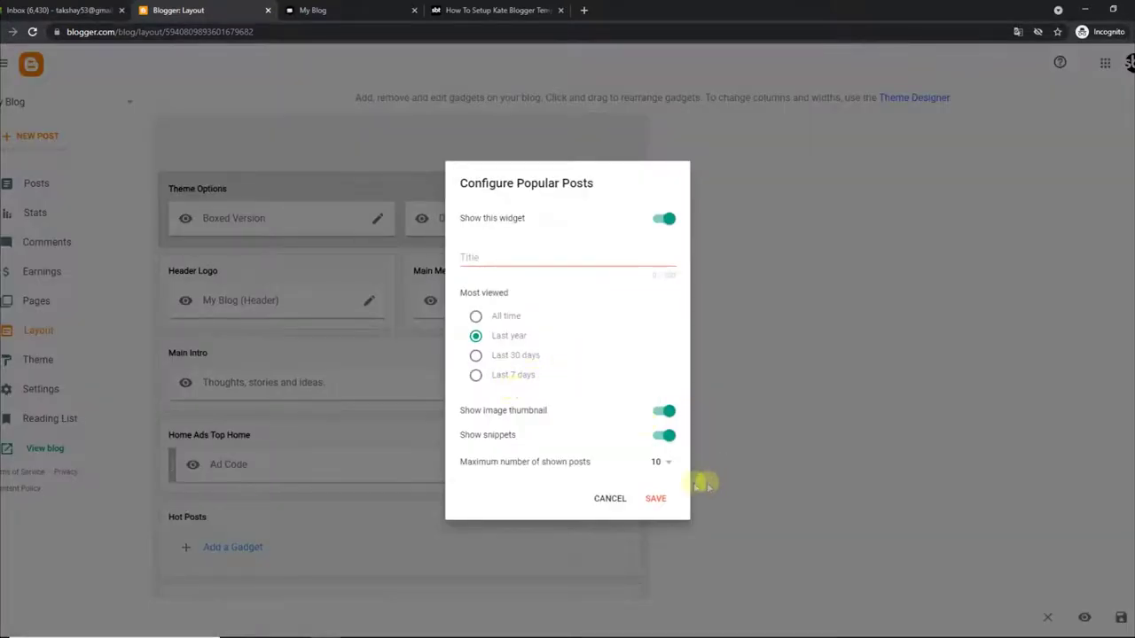
pyautogui.click(660, 462)
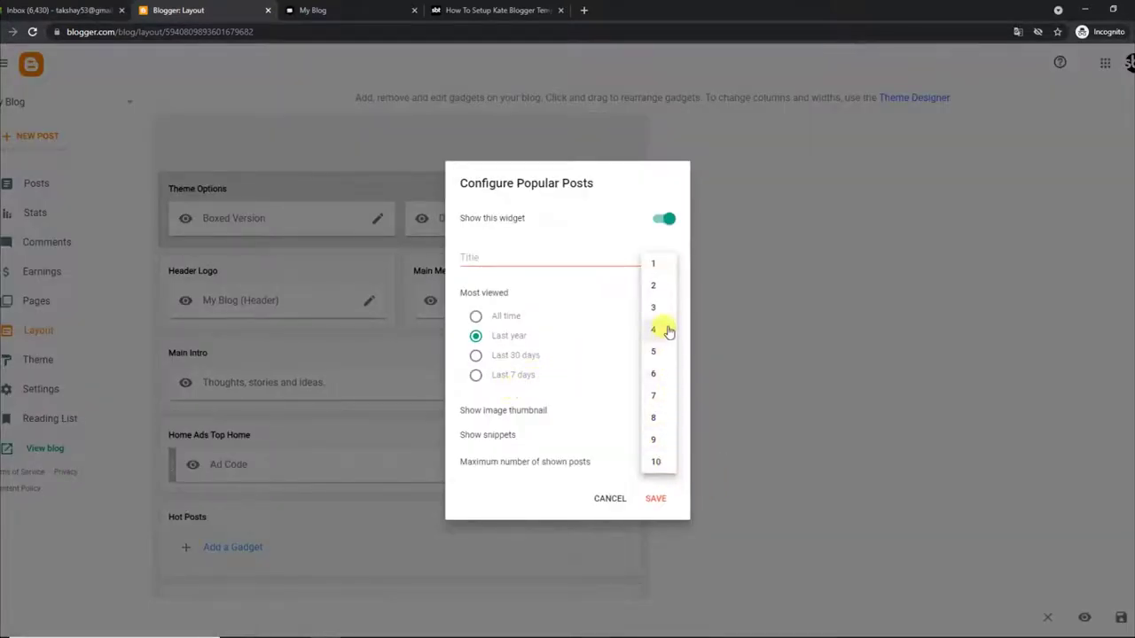
pyautogui.click(656, 286)
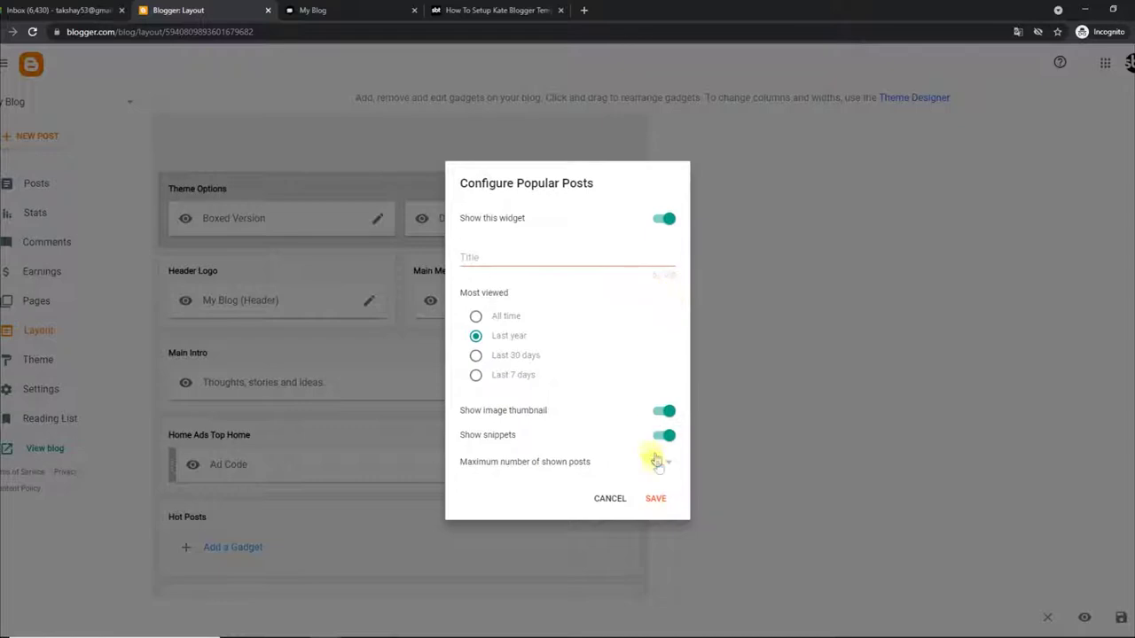
pyautogui.click(656, 498)
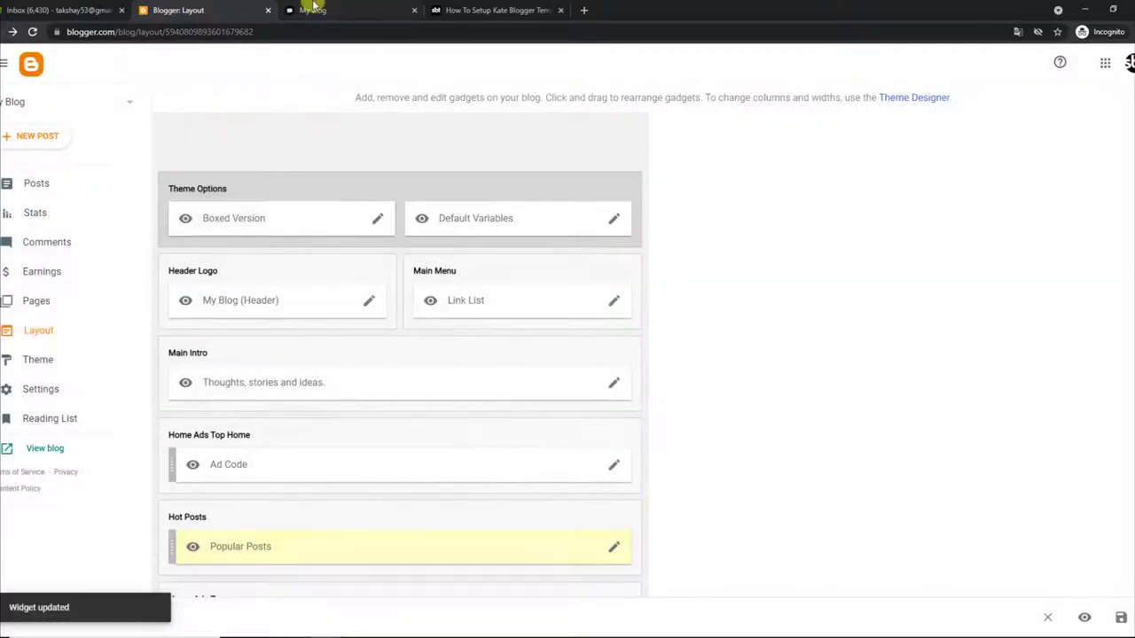
# Reload the live blog and examine its Hot Posts section
pyautogui.click(313, 9)
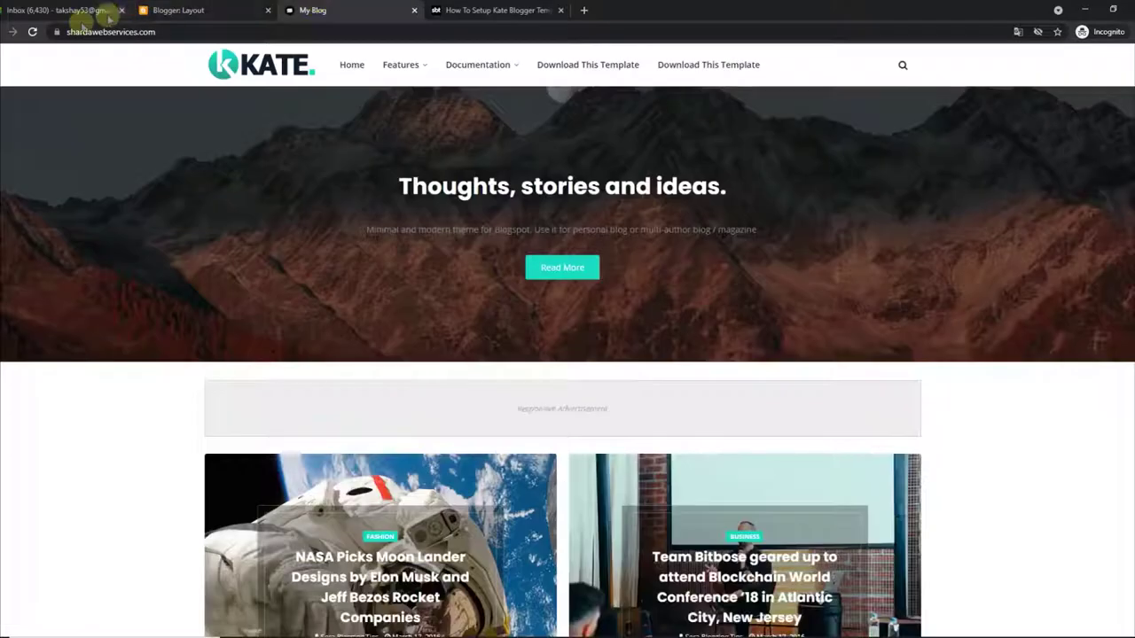
pyautogui.click(32, 32)
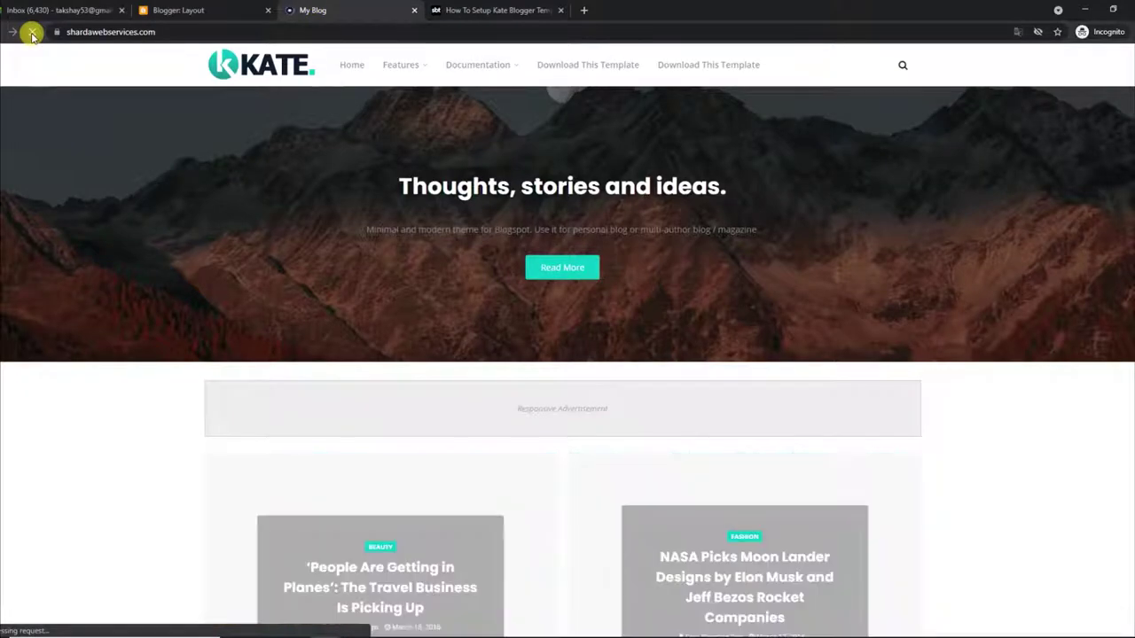
pyautogui.scroll(-3, 1065, 463)
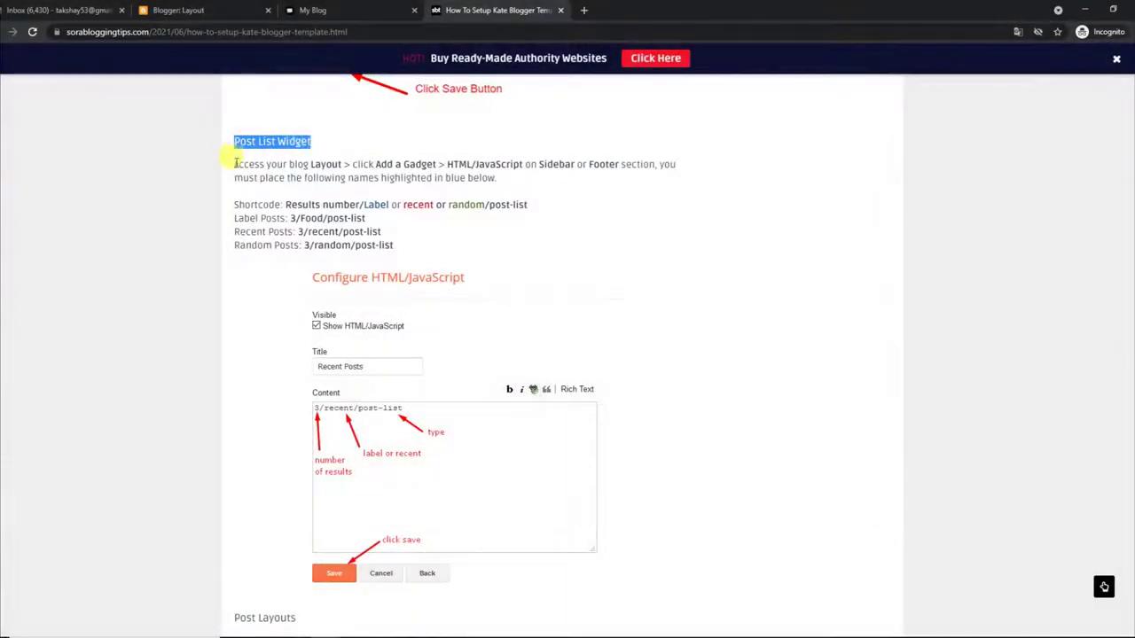
# Read the setup guide's Post List Widget section, covering the gadget location and the label, recent and random shortcodes
pyautogui.moveTo(364, 169); pyautogui.dragTo(540, 189)
pyautogui.moveTo(234, 204); pyautogui.dragTo(555, 218)
pyautogui.moveTo(231, 234); pyautogui.dragTo(394, 249)
pyautogui.scroll(3, 426, 257)
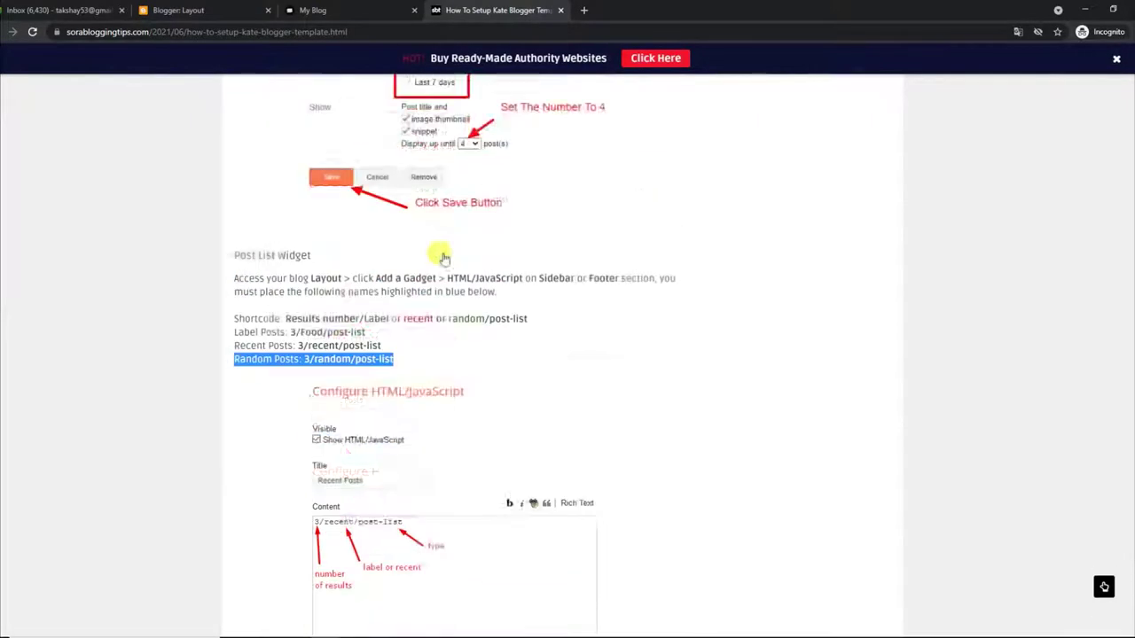
pyautogui.scroll(1, 292, 480)
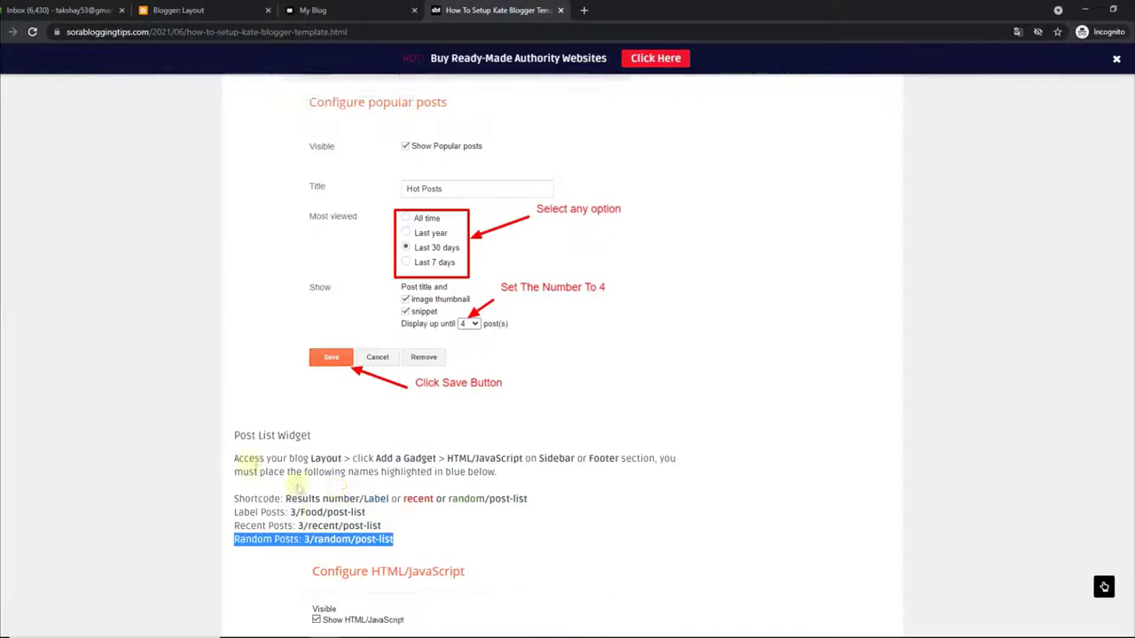
# Look at the sidebar on the live blog and locate the Sidebar Right section in Blogger's Layout
pyautogui.click(363, 20)
pyautogui.scroll(-7, 1127, 399)
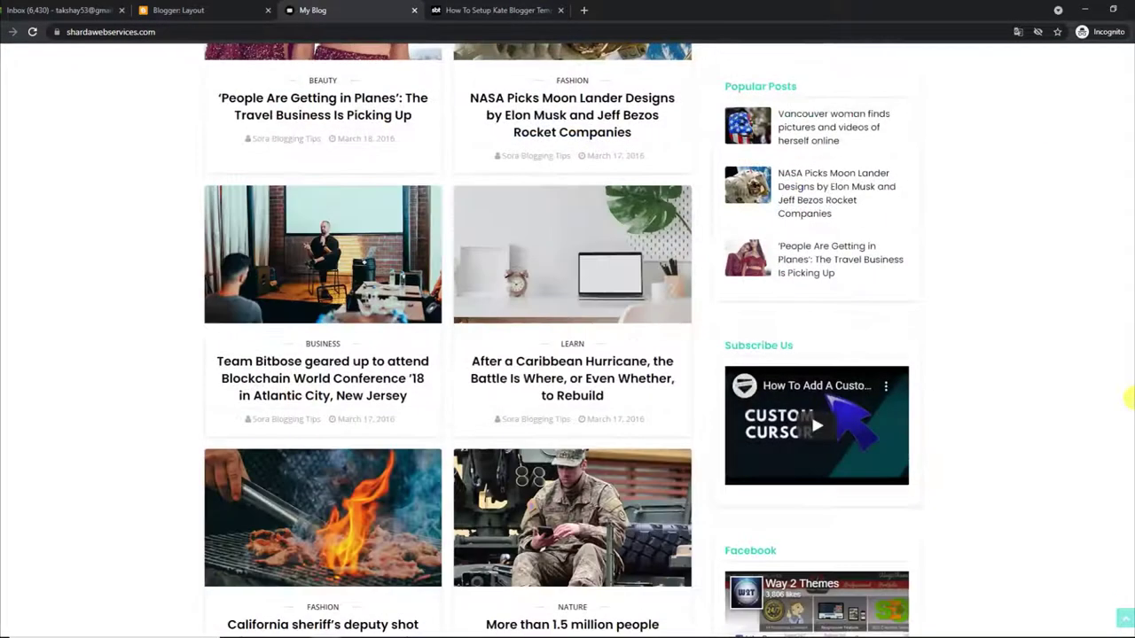
pyautogui.click(178, 10)
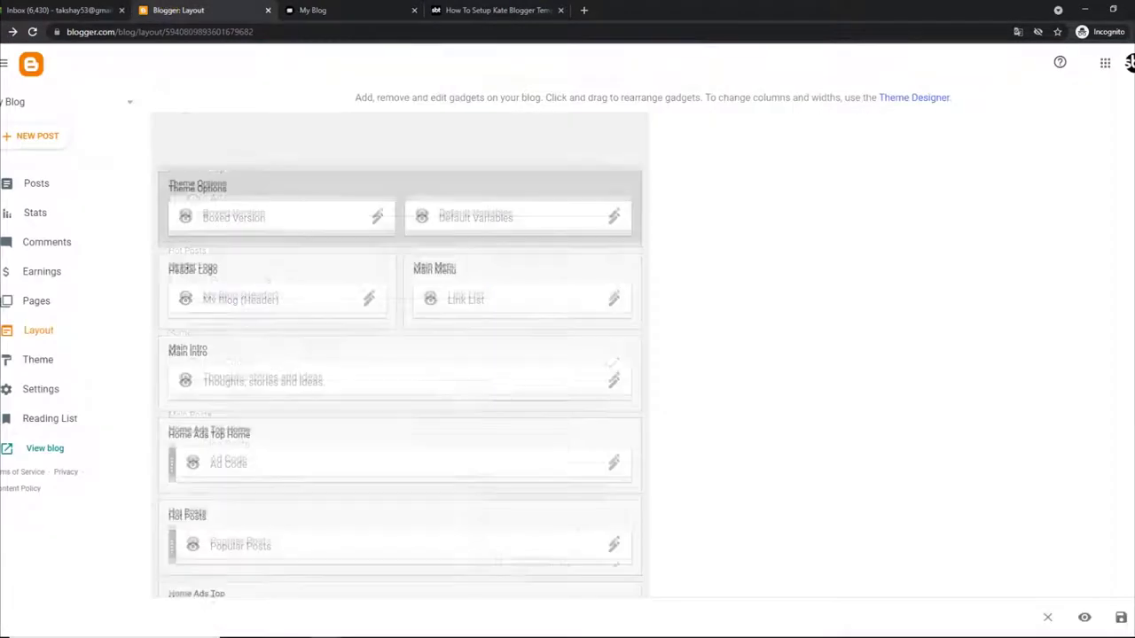
pyautogui.scroll(-10, 1132, 560)
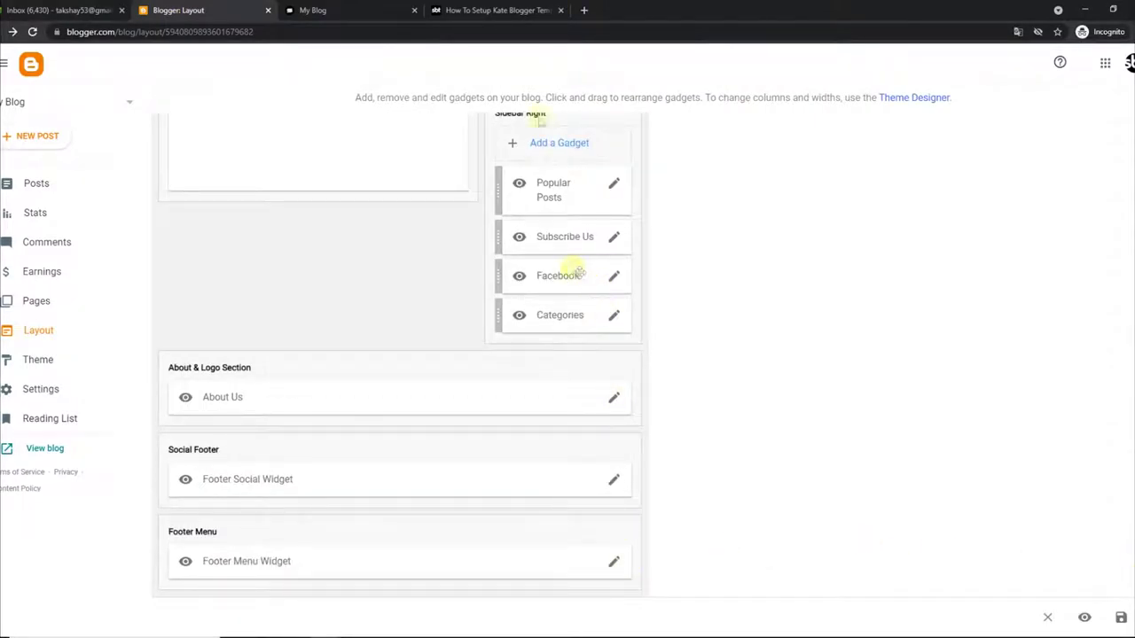
# Copy the recent posts shortcode 3/recent/post-list from the Post List Widget section of the setup guide
pyautogui.click(458, 7)
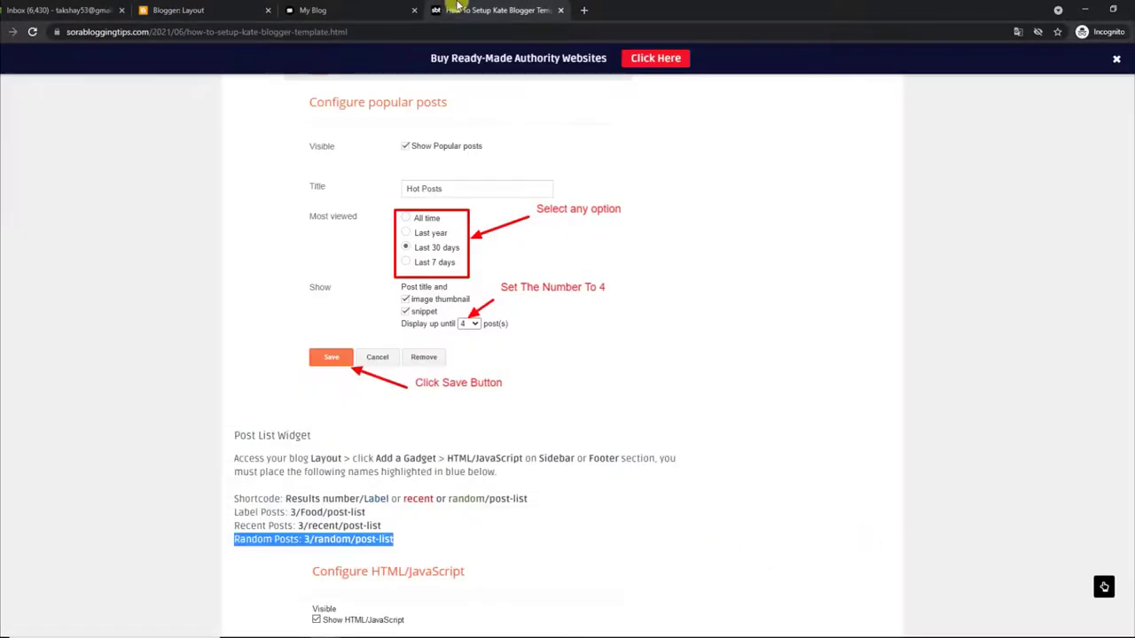
pyautogui.click(291, 512)
pyautogui.moveTo(297, 525); pyautogui.dragTo(419, 533)
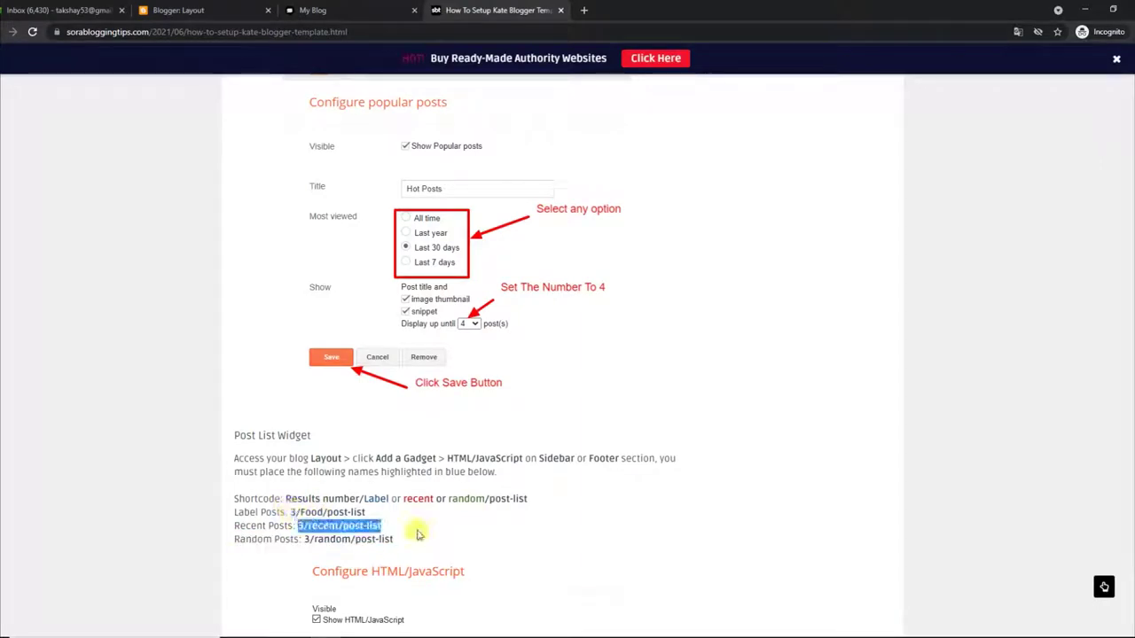
pyautogui.rightClick(374, 526)
pyautogui.click(399, 538)
# Add an HTML/JavaScript gadget with the content 3/recent/post-list to Sidebar Right in Blogger's Layout, and save it
pyautogui.click(225, 8)
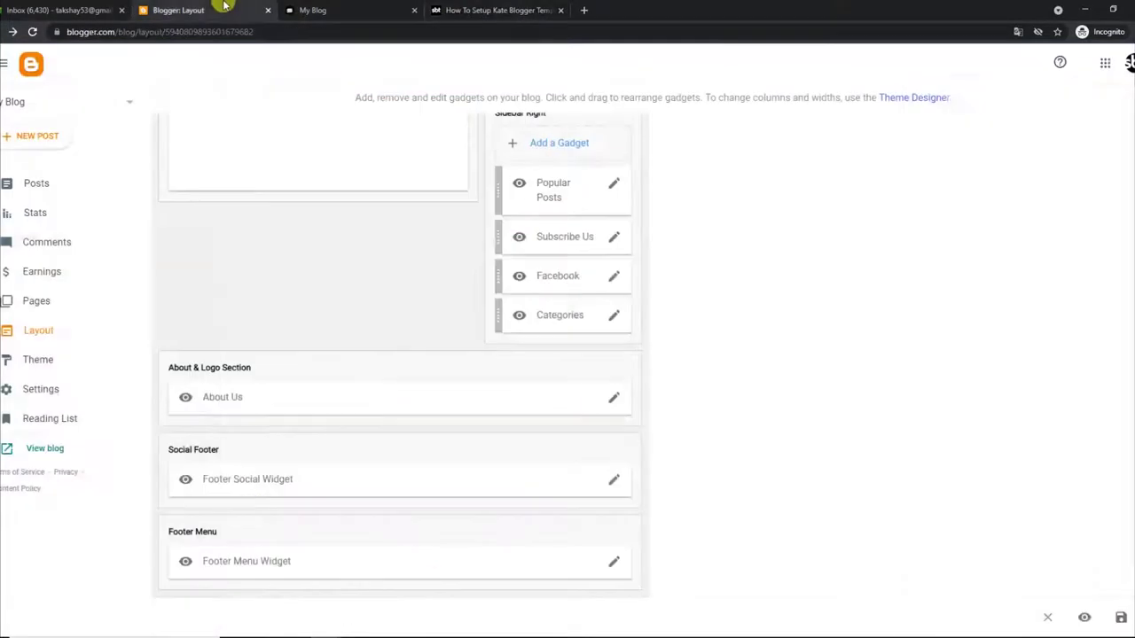
pyautogui.click(590, 145)
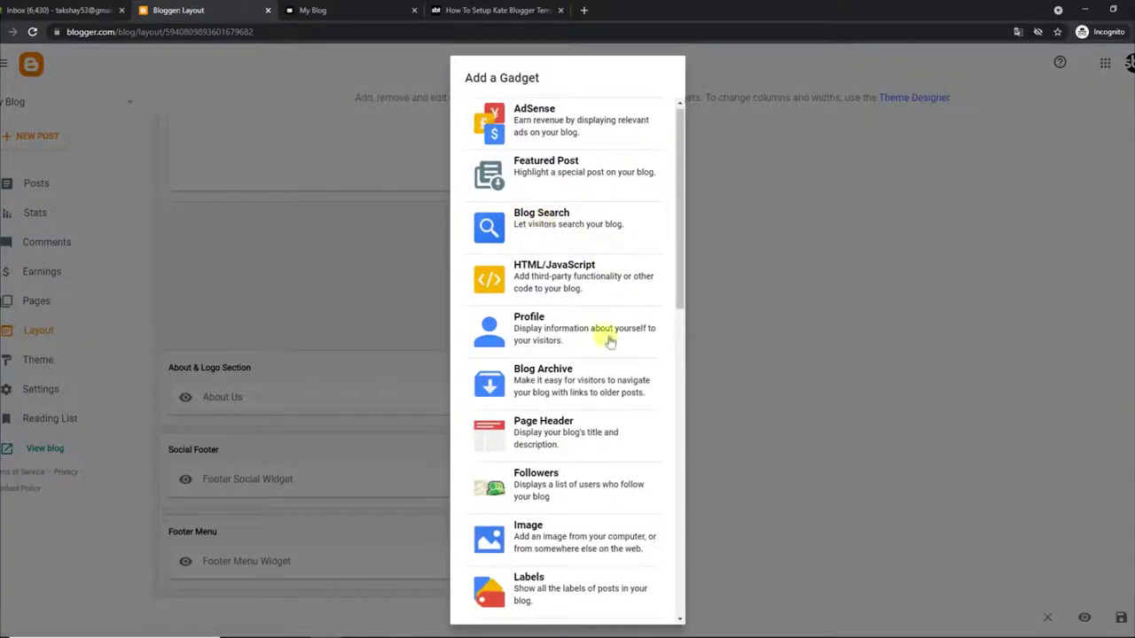
pyautogui.click(567, 282)
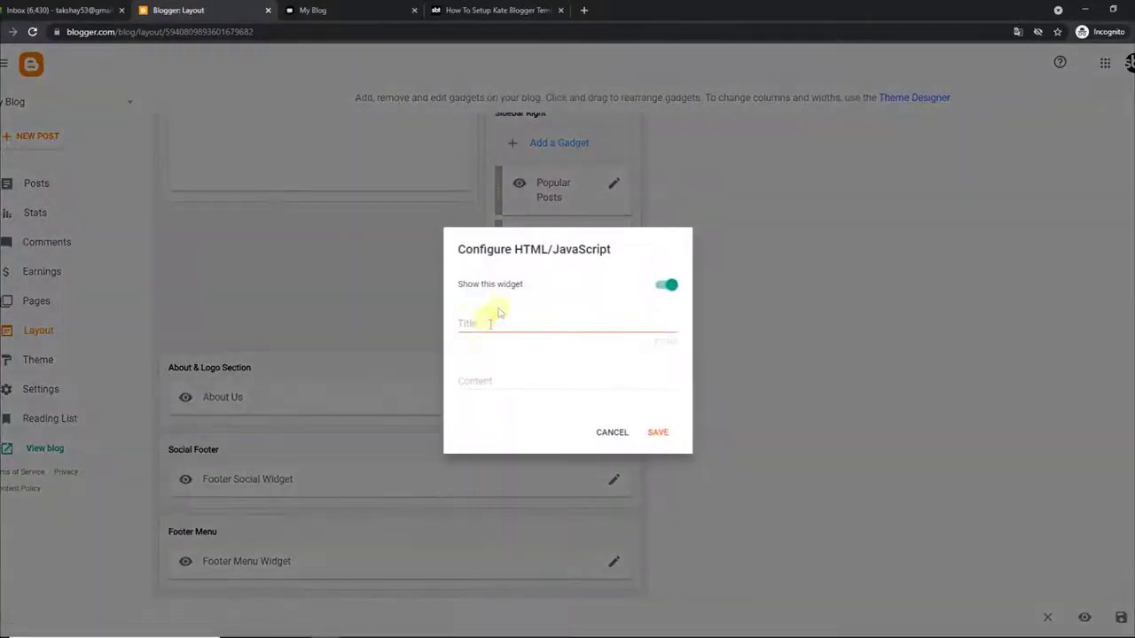
pyautogui.rightClick(483, 380)
pyautogui.click(522, 475)
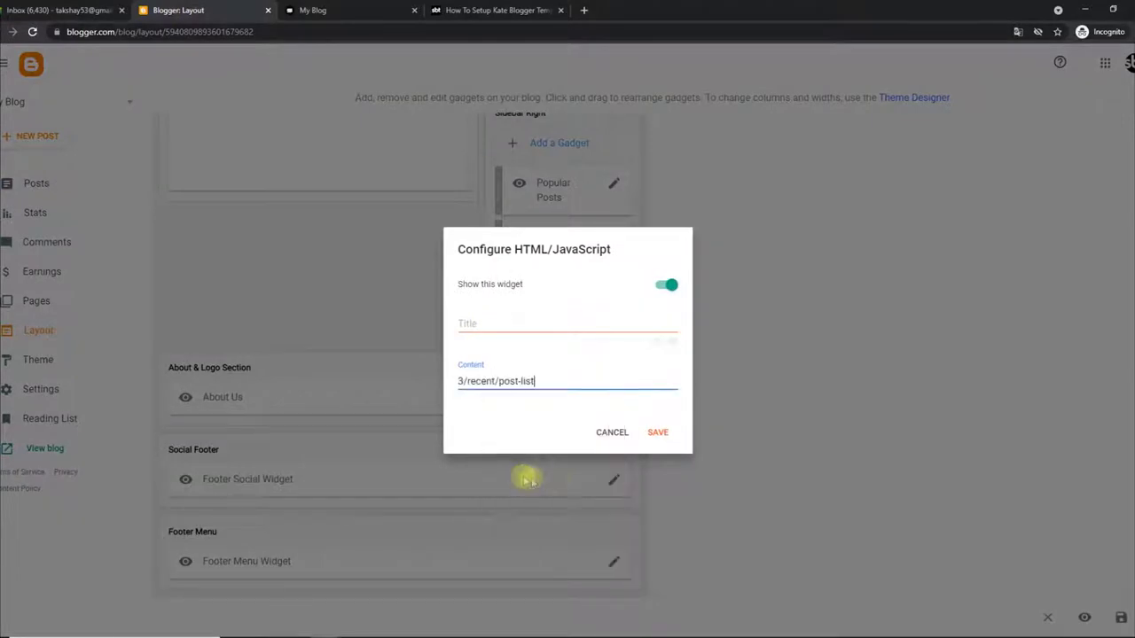
pyautogui.click(660, 438)
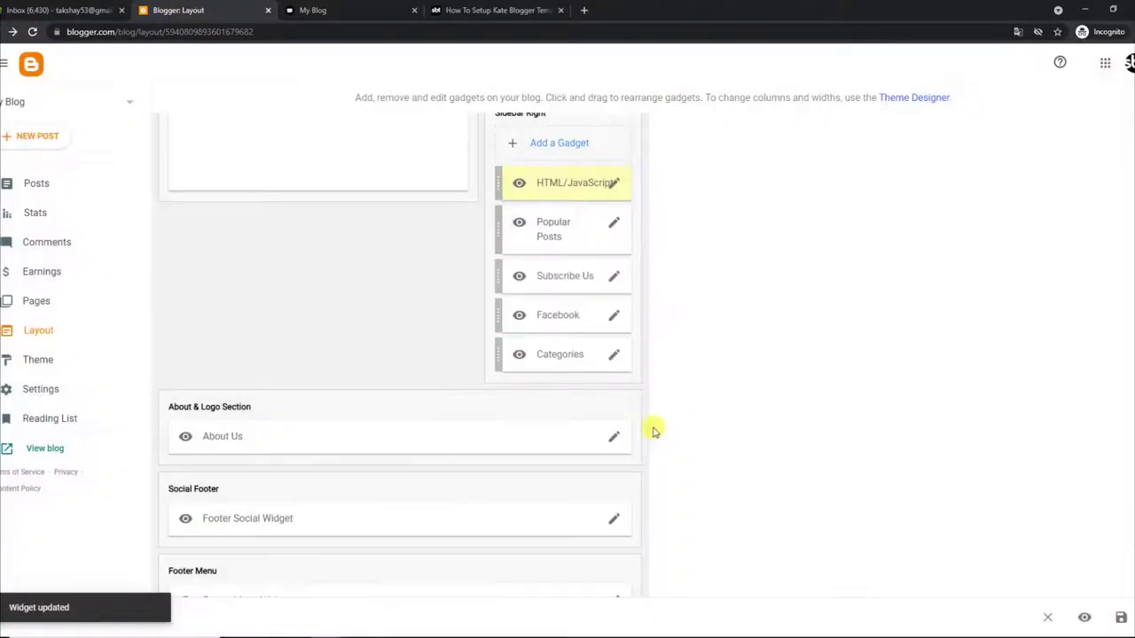
# Save the layout arrangement in Blogger and reload the live blog
pyautogui.scroll(10, 400, 354)
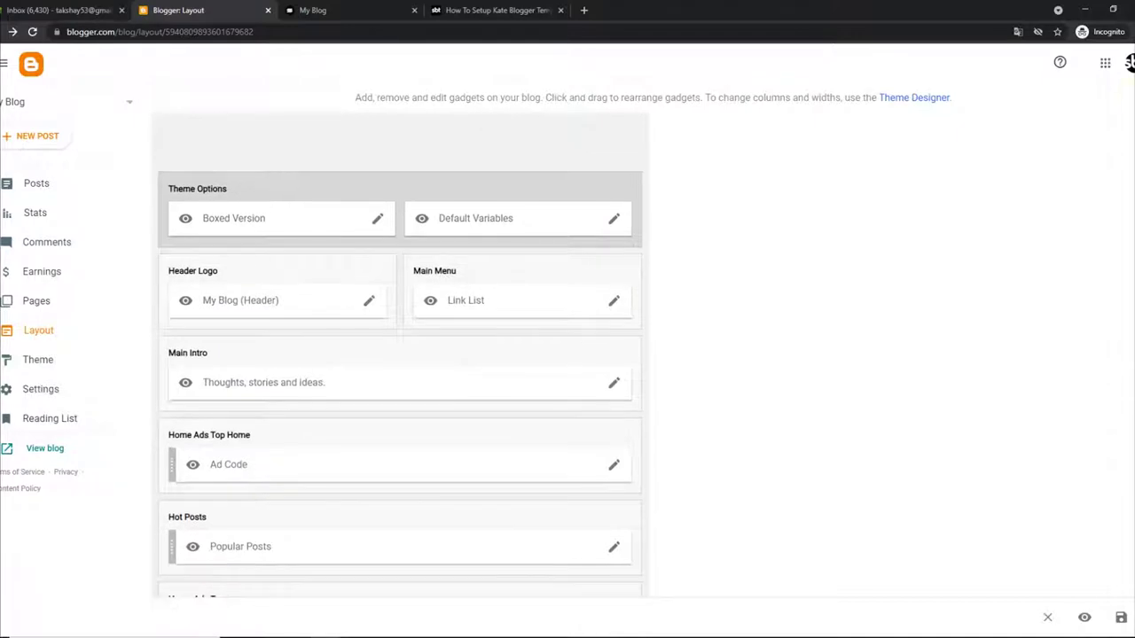
pyautogui.click(1121, 617)
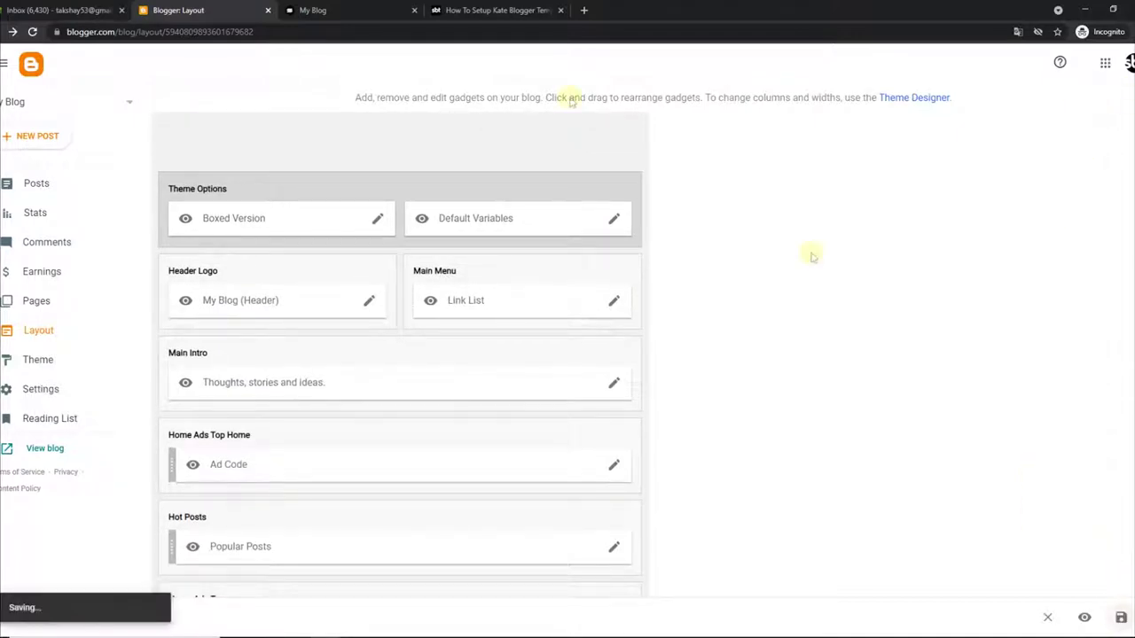
pyautogui.click(376, 8)
pyautogui.click(32, 32)
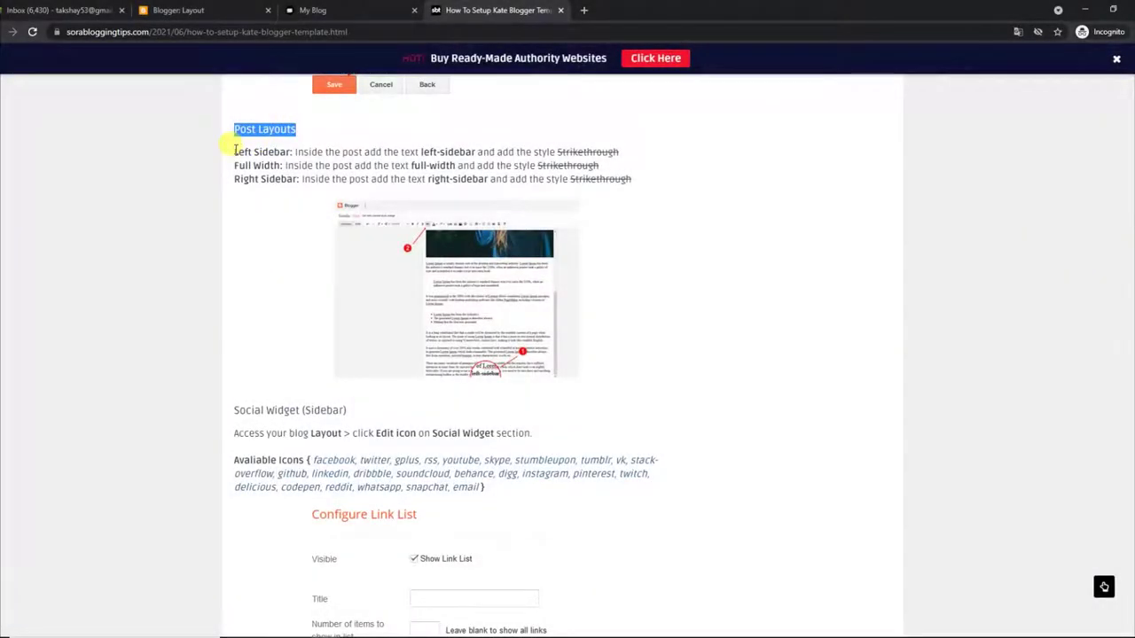
# Read the setup guide's Post Layouts instructions for left sidebar, full width and right sidebar, and open Blogger's list of posts
pyautogui.moveTo(234, 152); pyautogui.dragTo(627, 158)
pyautogui.moveTo(234, 165); pyautogui.dragTo(631, 180)
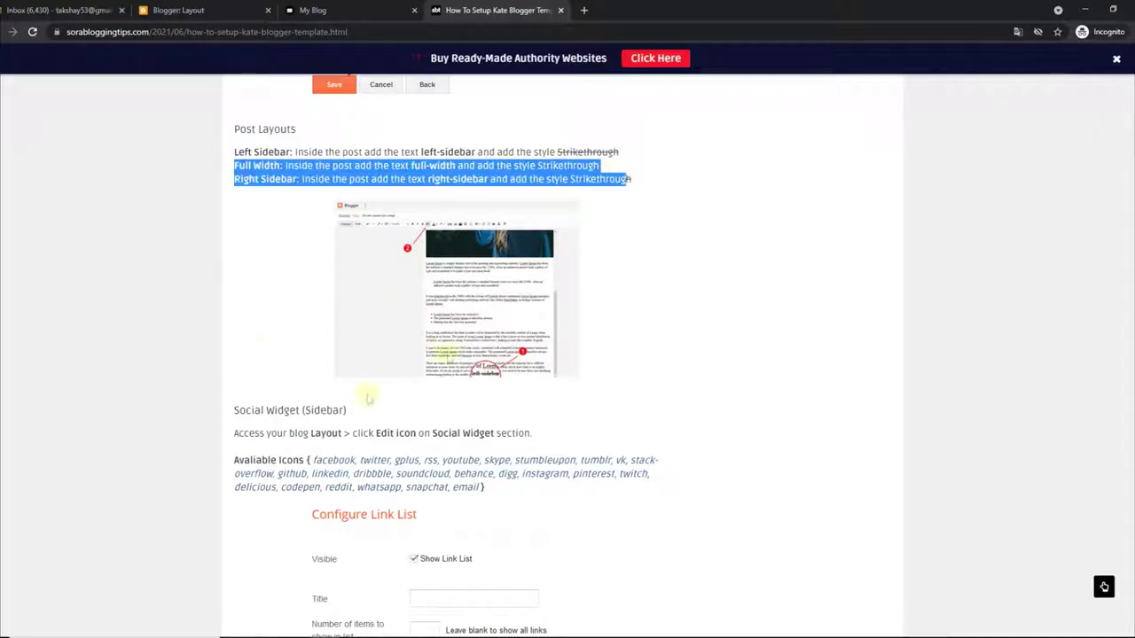
pyautogui.click(381, 9)
pyautogui.click(190, 9)
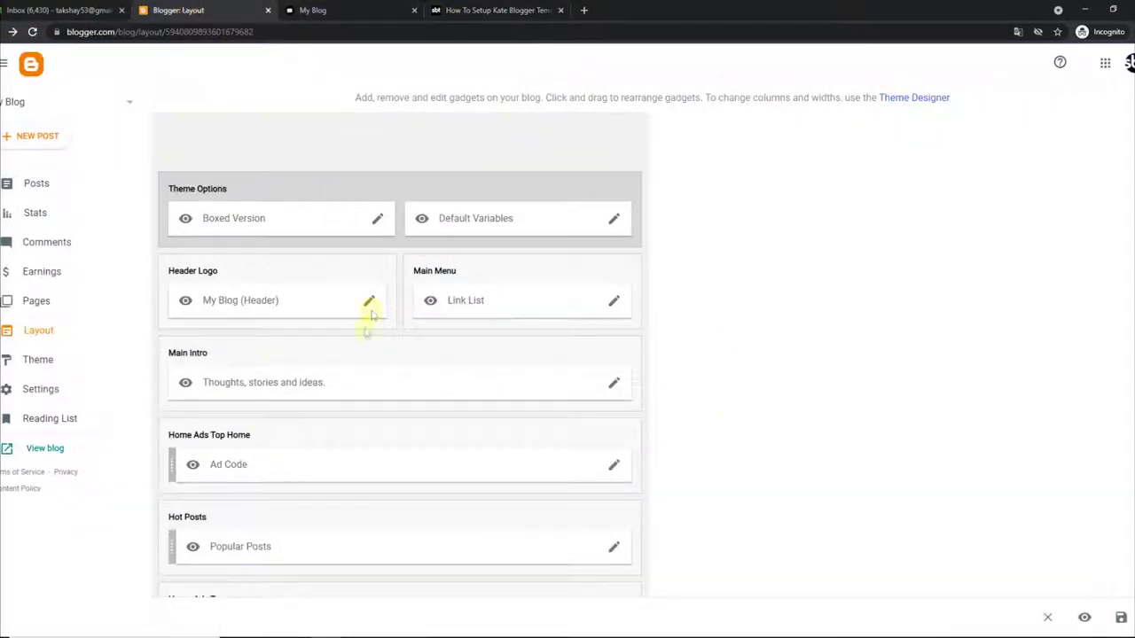
pyautogui.click(62, 183)
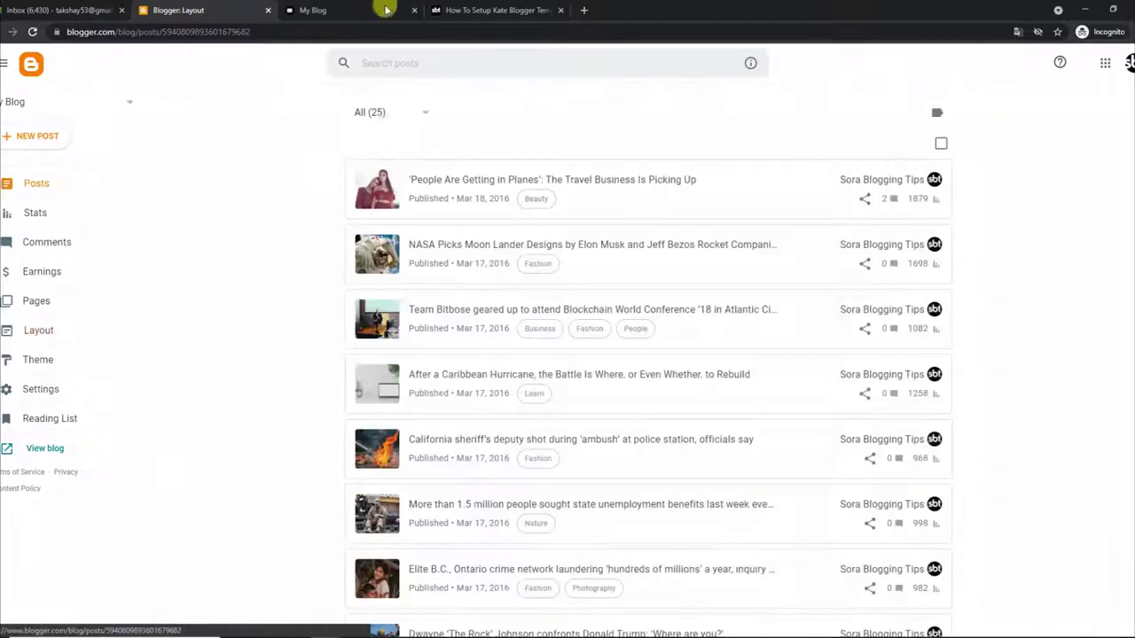
# Copy the text right-sidebar from the Post Layouts section of the setup guide
pyautogui.click(435, 11)
pyautogui.click(523, 170)
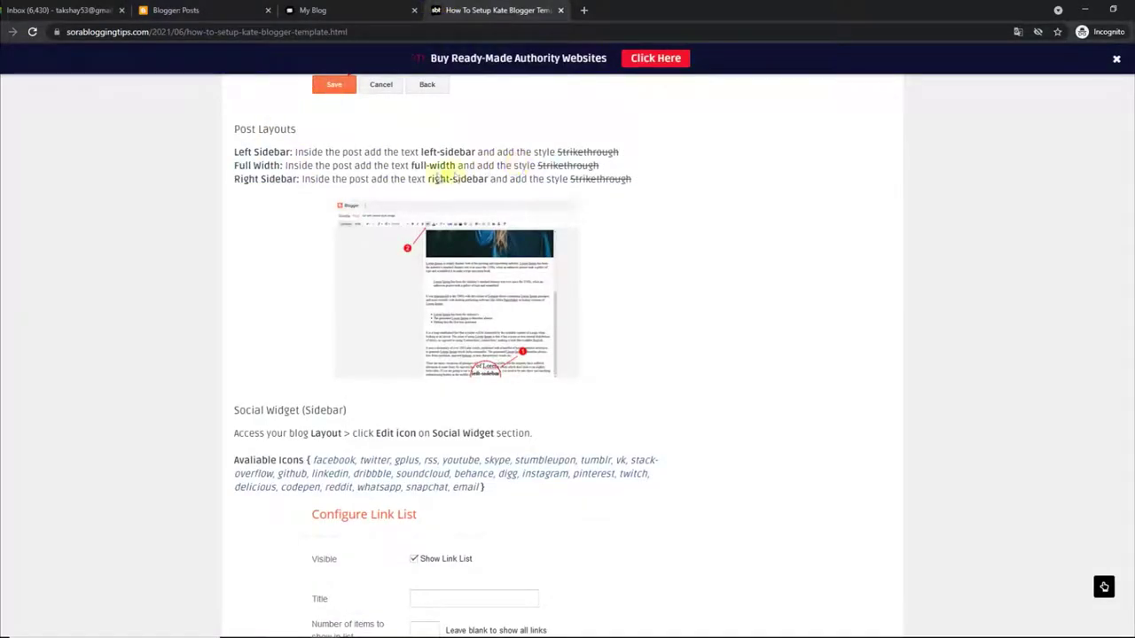
pyautogui.moveTo(468, 178); pyautogui.dragTo(483, 168)
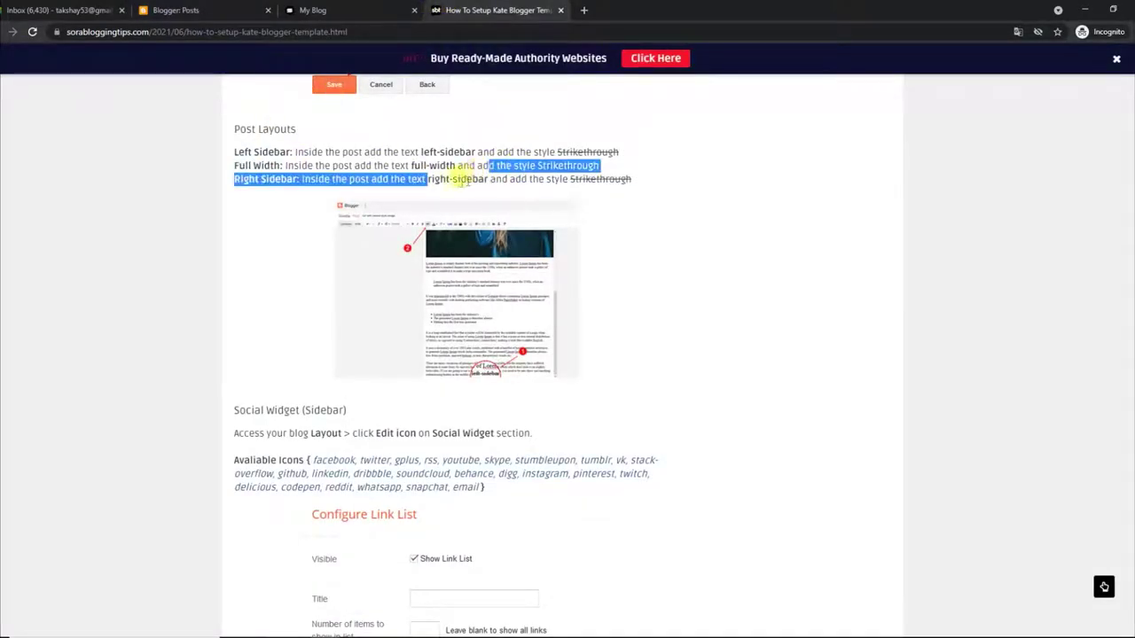
pyautogui.click(429, 174)
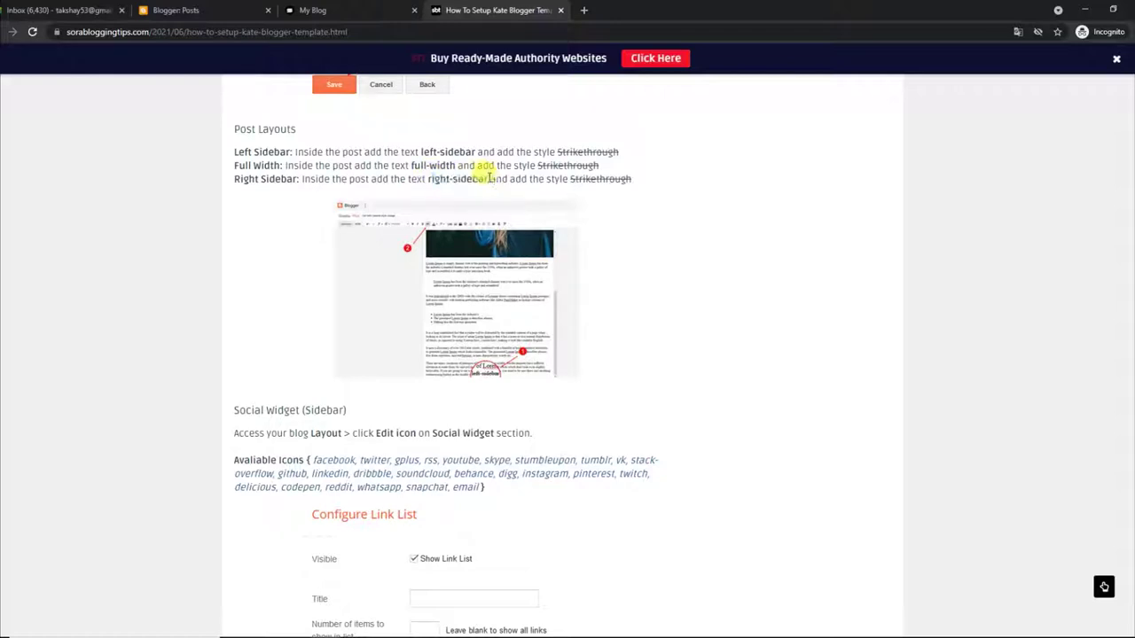
pyautogui.rightClick(448, 177)
pyautogui.click(470, 190)
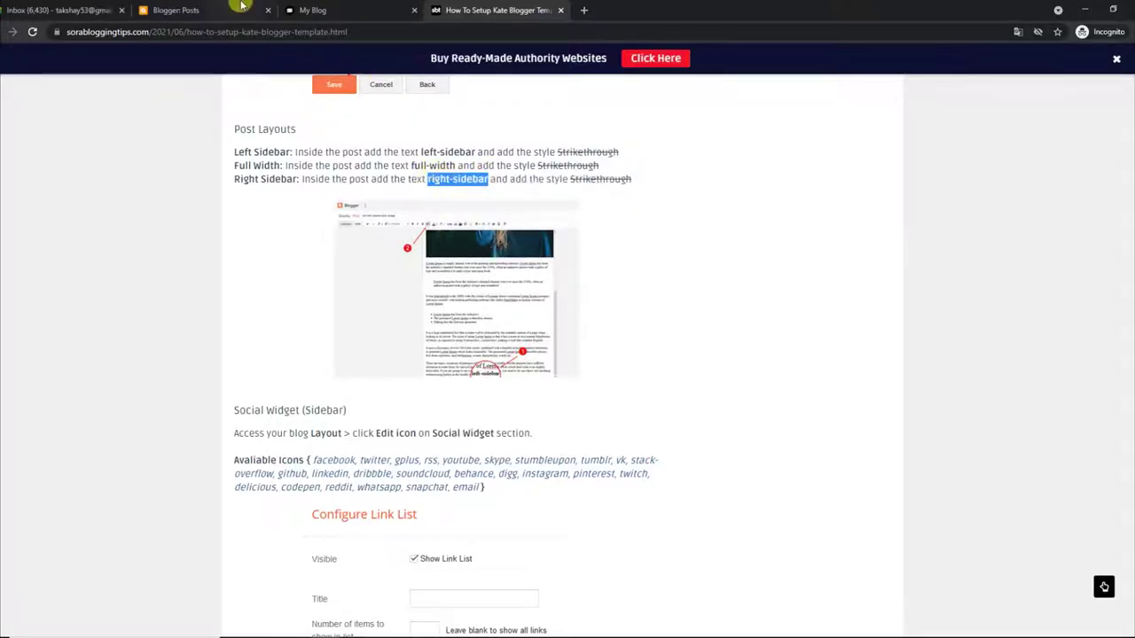
# Add the text right-sidebar in strikethrough at the end of the post 'People Are Getting in Planes' in Blogger and update the post
pyautogui.click(195, 10)
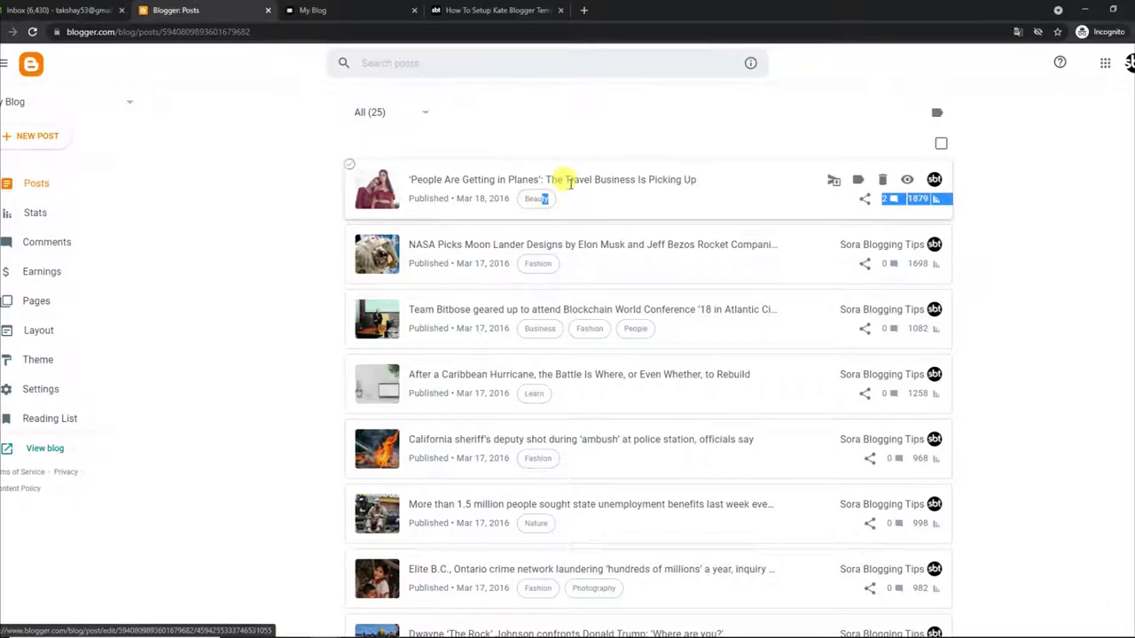
pyautogui.click(568, 185)
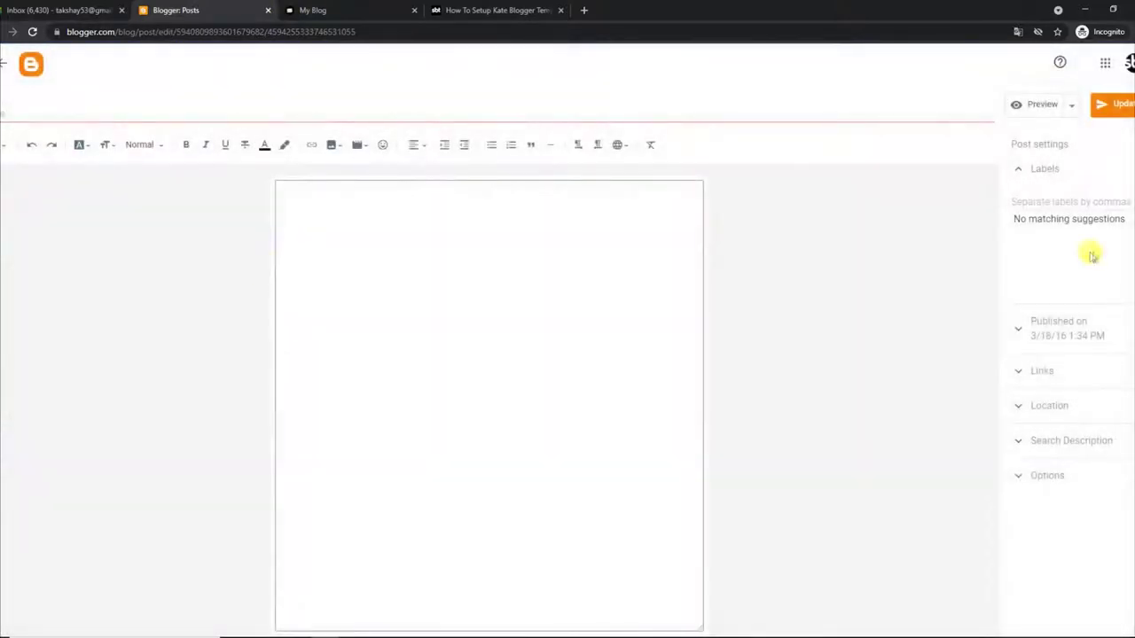
pyautogui.moveTo(698, 261); pyautogui.dragTo(679, 529)
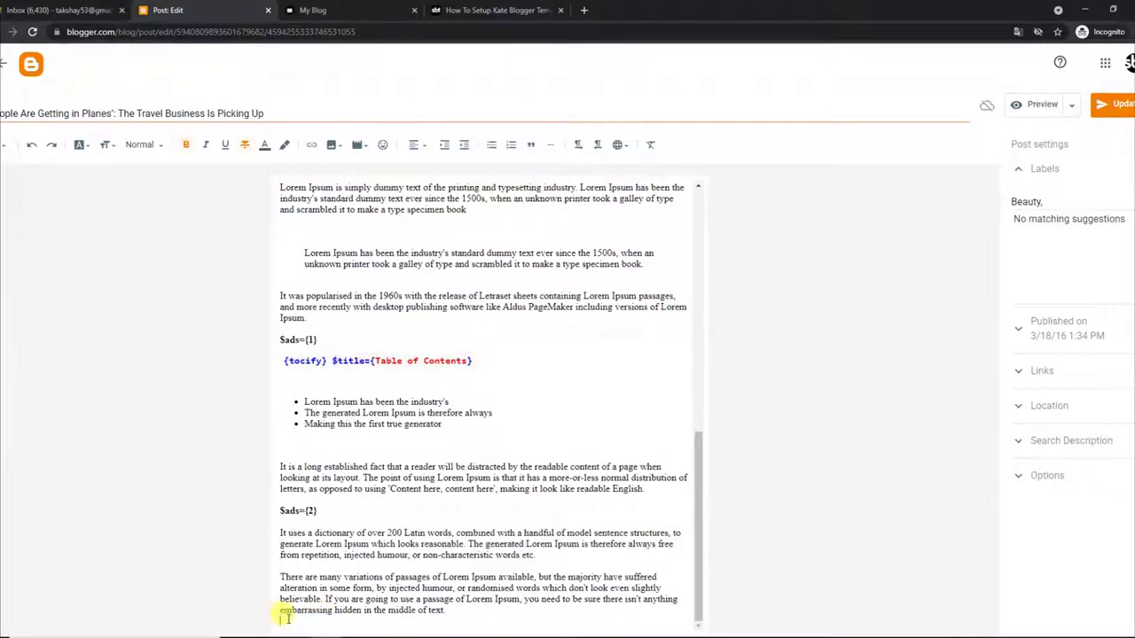
pyautogui.rightClick(287, 618)
pyautogui.click(330, 530)
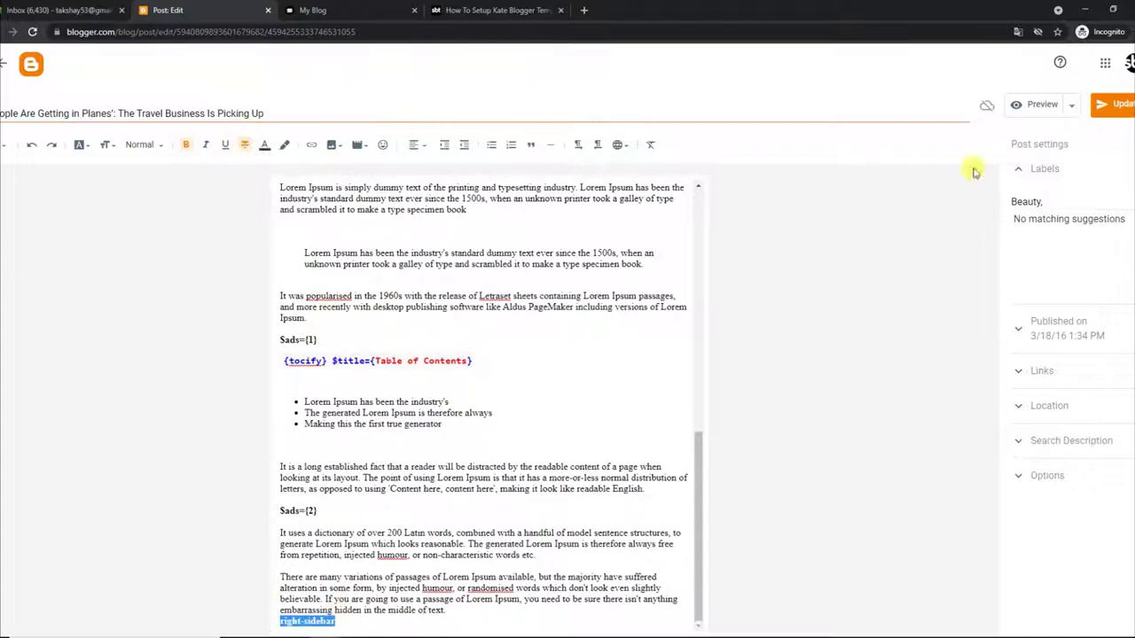
pyautogui.click(1122, 107)
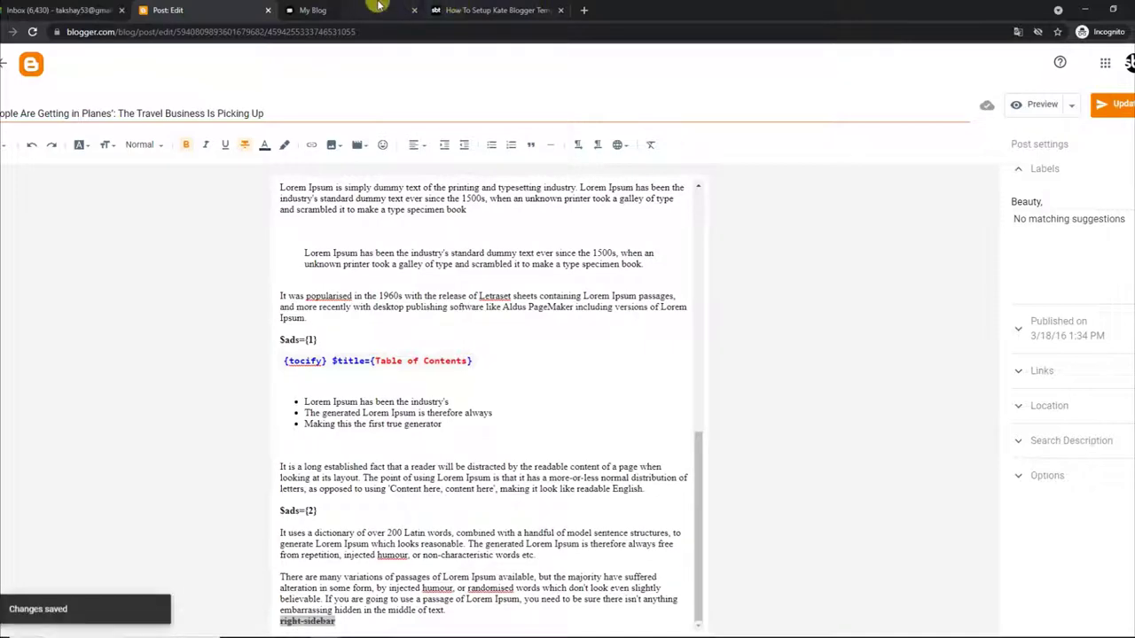
# Return to the list of posts and view the live page of the post 'People Are Getting in Planes' to check its layout
pyautogui.click(3, 64)
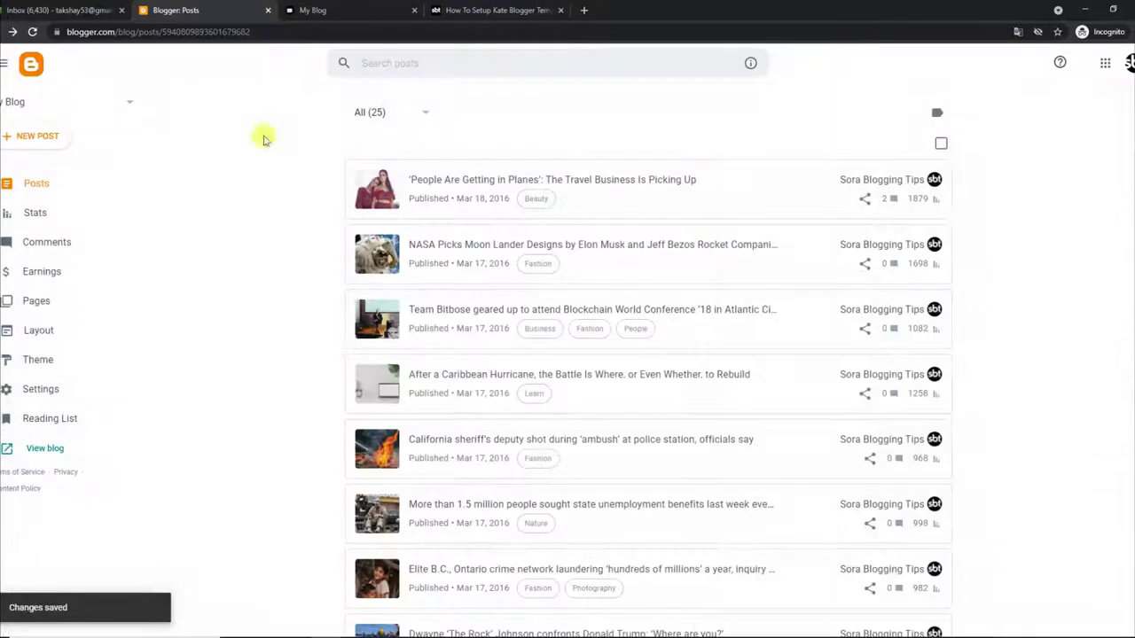
pyautogui.moveTo(894, 203)
pyautogui.click(909, 181)
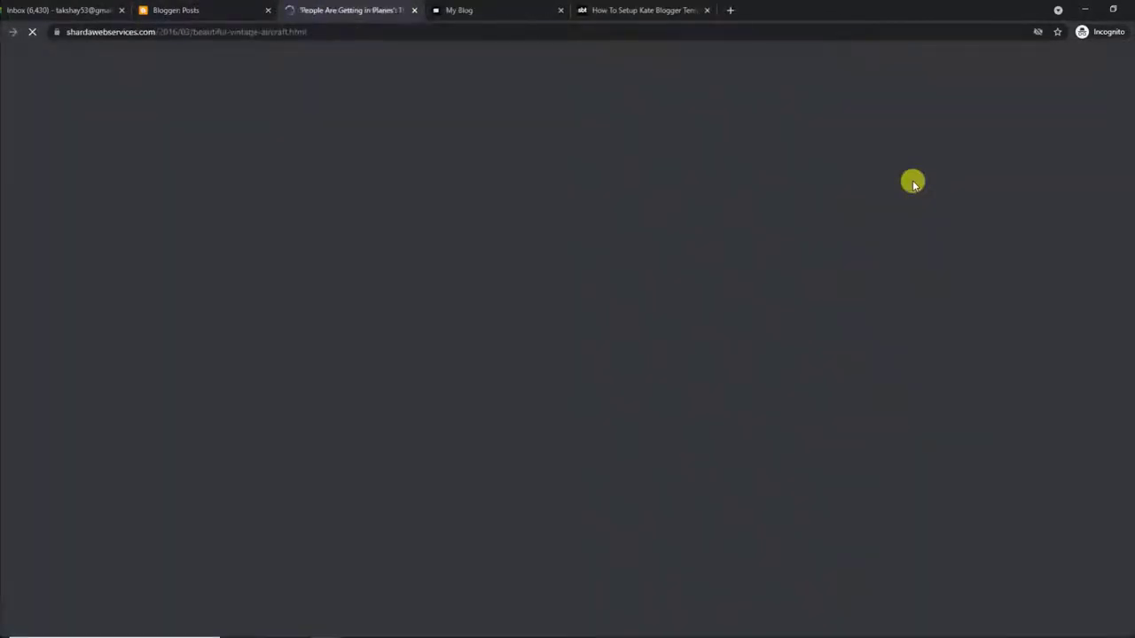
pyautogui.scroll(-15, 848, 203)
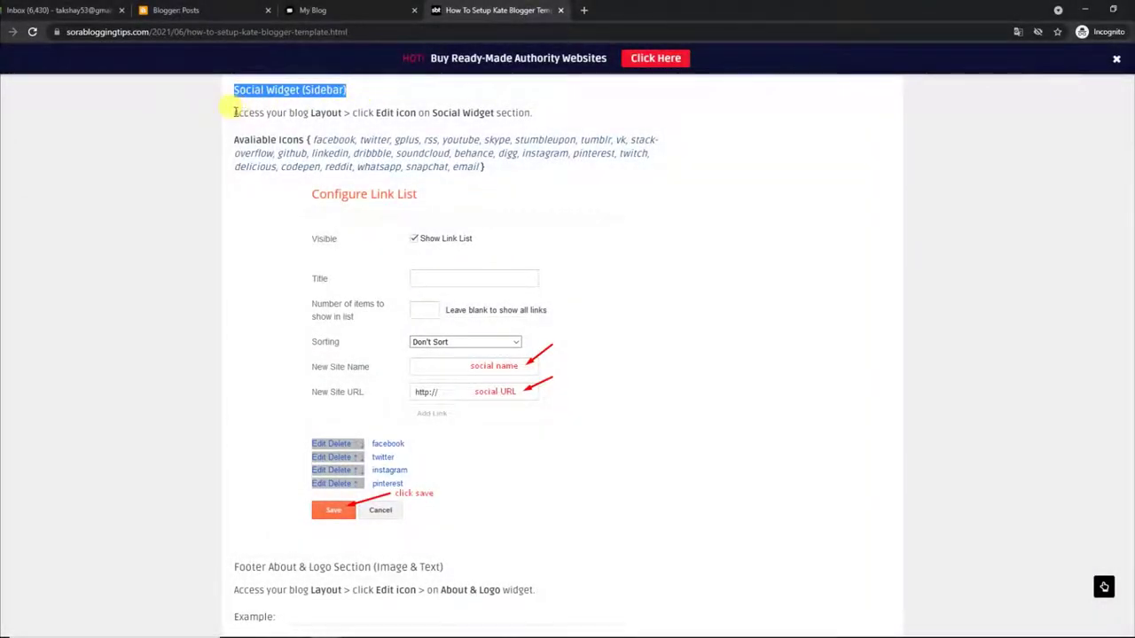
# Read the setup guide's Social Widget (Sidebar) instructions, including the available icons and the example link list
pyautogui.moveTo(233, 111); pyautogui.dragTo(530, 126)
pyautogui.moveTo(234, 139); pyautogui.dragTo(508, 176)
pyautogui.scroll(-1, 508, 176)
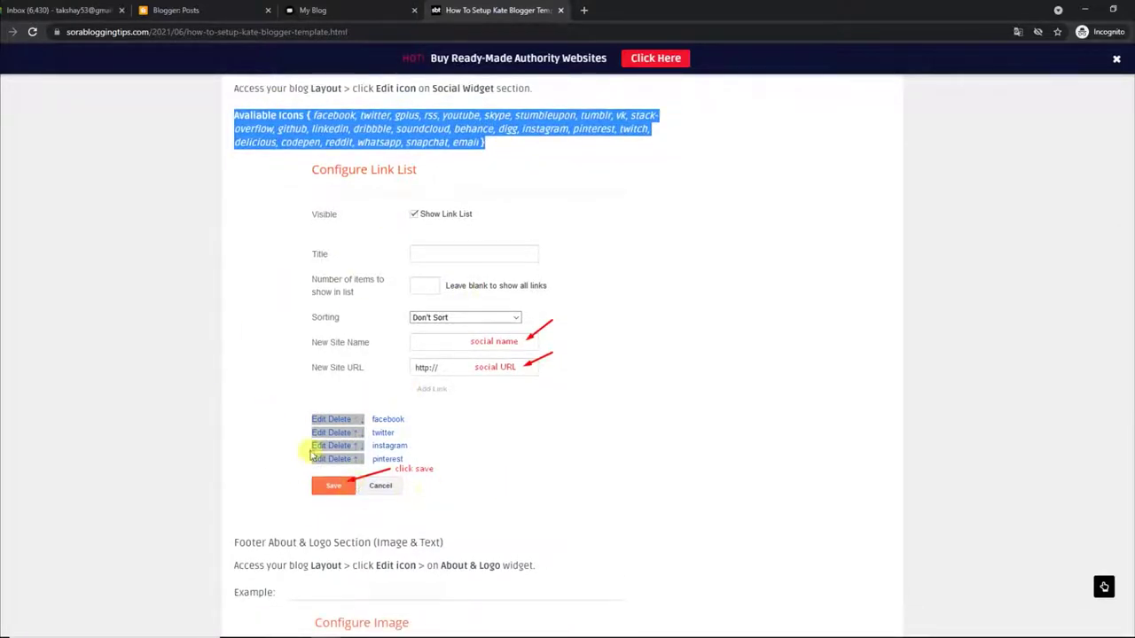
pyautogui.scroll(1, 402, 478)
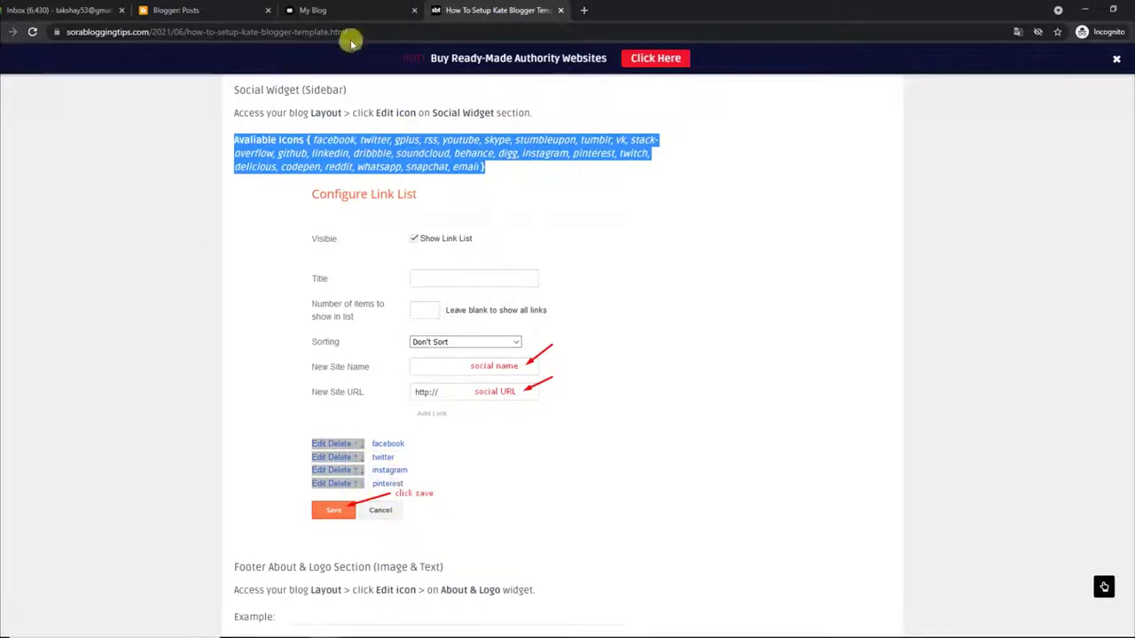
# Review the Social Plugin link list under Social Widget in Blogger's Layout and save the widget
pyautogui.click(177, 9)
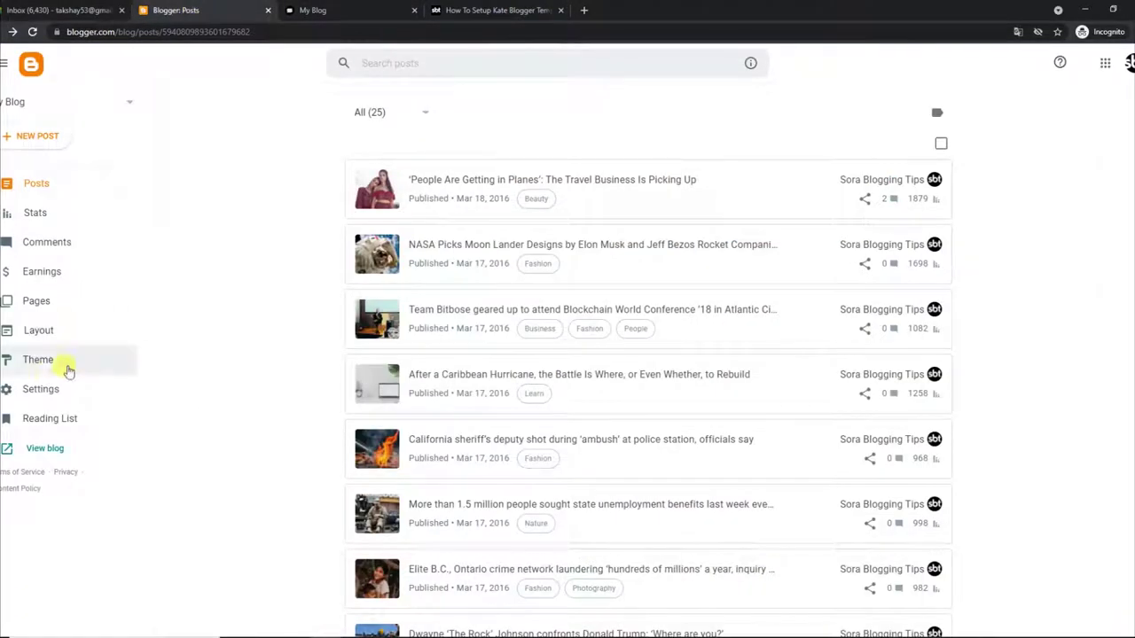
pyautogui.click(45, 335)
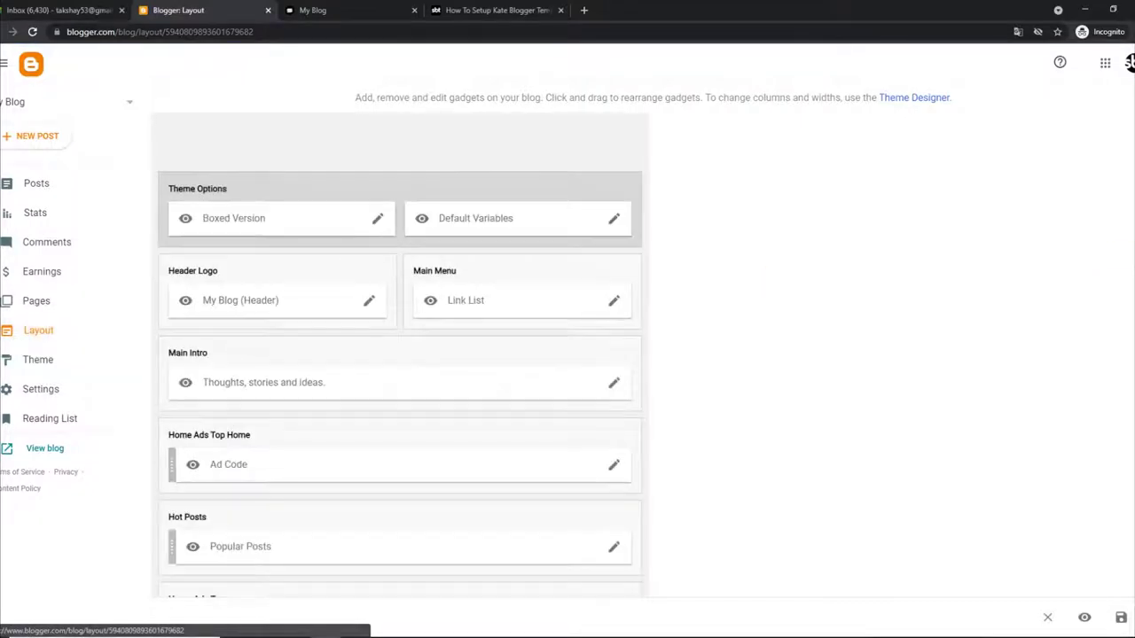
pyautogui.scroll(-5, 399, 355)
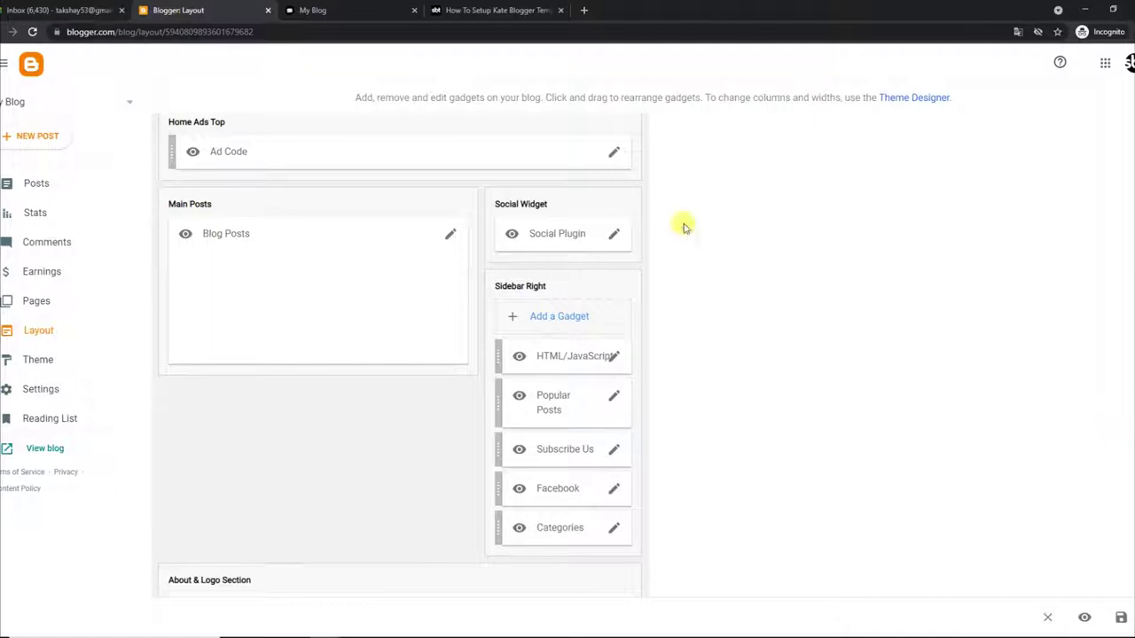
pyautogui.click(614, 232)
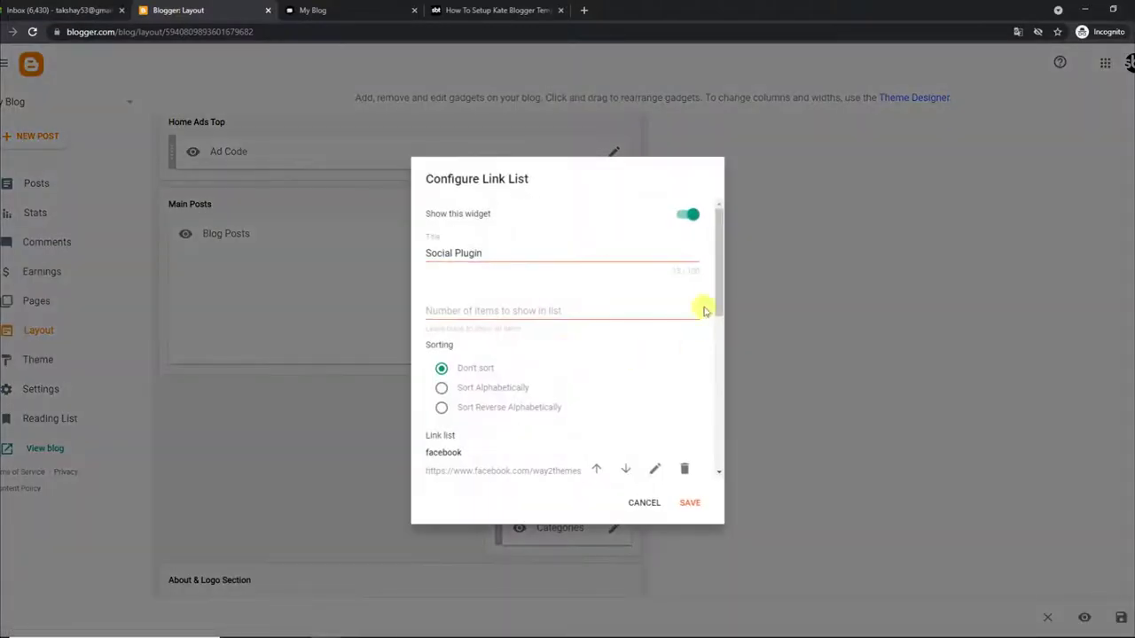
pyautogui.moveTo(717, 287); pyautogui.dragTo(742, 488)
pyautogui.click(693, 503)
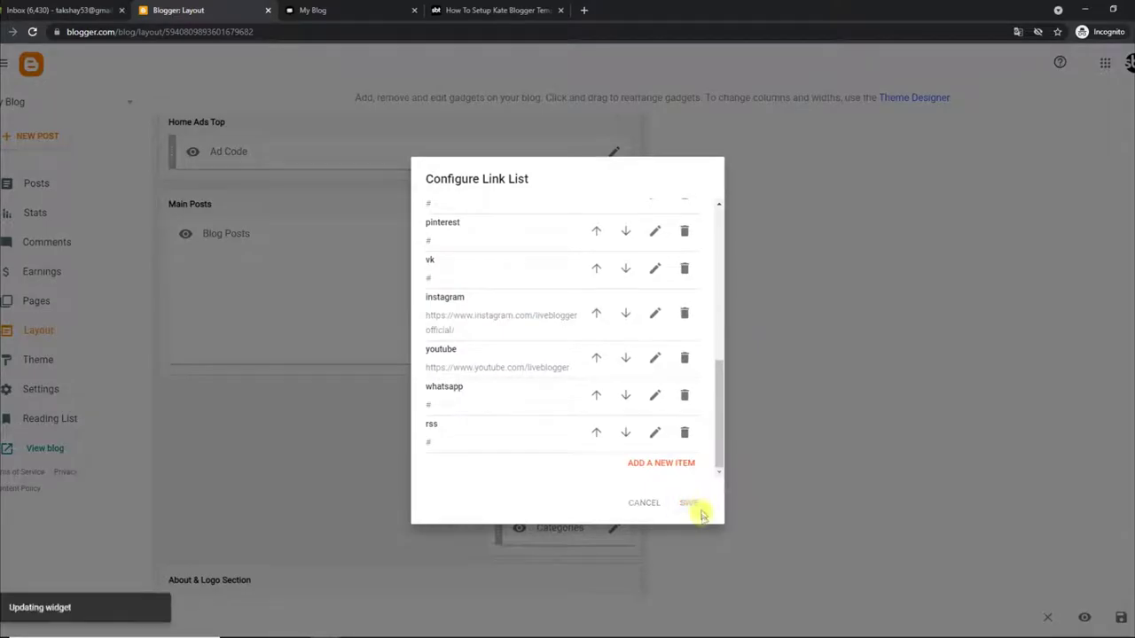
# Check the live blog and read the setup guide's Footer About & Logo Section instructions
pyautogui.click(335, 8)
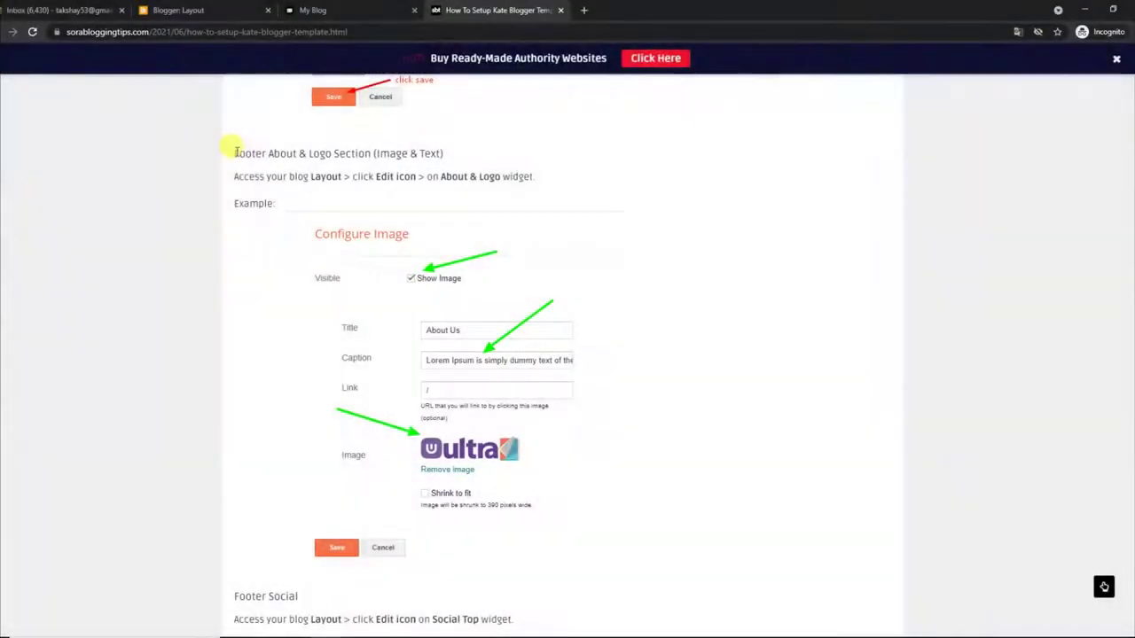
pyautogui.moveTo(235, 154); pyautogui.dragTo(464, 153)
pyautogui.moveTo(233, 180); pyautogui.dragTo(539, 183)
pyautogui.scroll(-2, 539, 185)
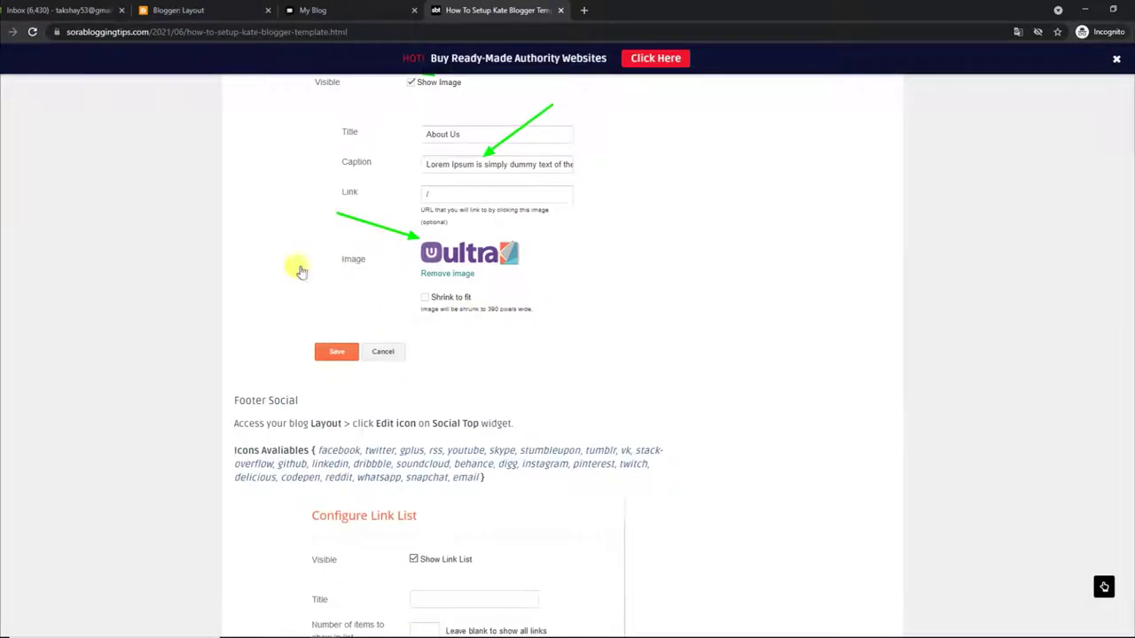
pyautogui.click(368, 7)
# Review the title, caption, link and image of the About Us widget in Blogger's About & Logo Section and save it
pyautogui.click(253, 8)
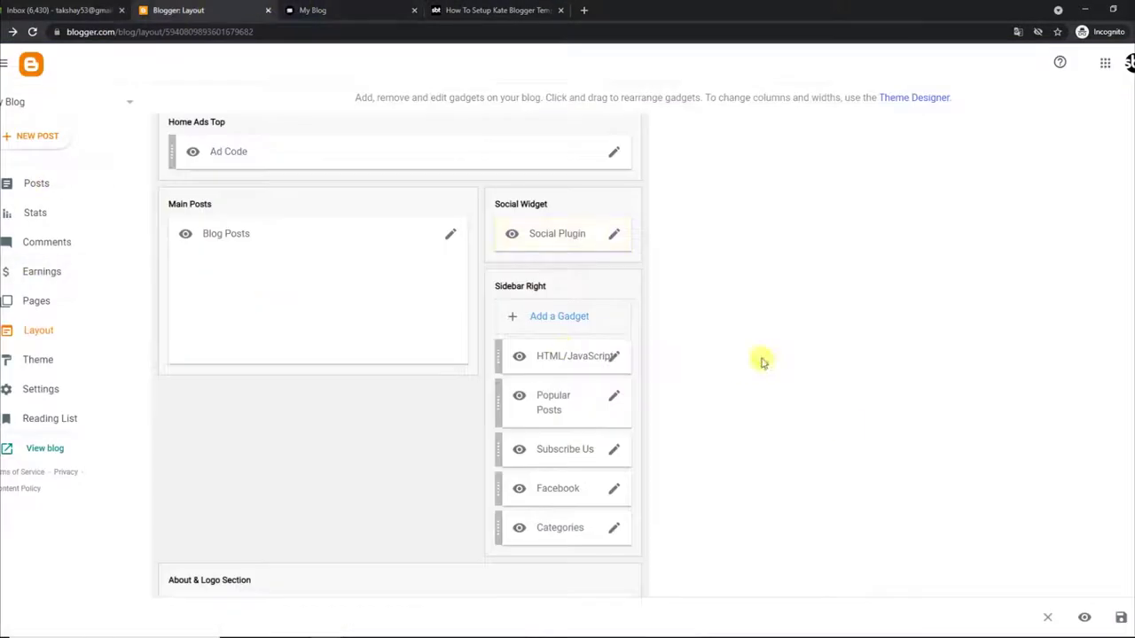
pyautogui.scroll(-3, 399, 355)
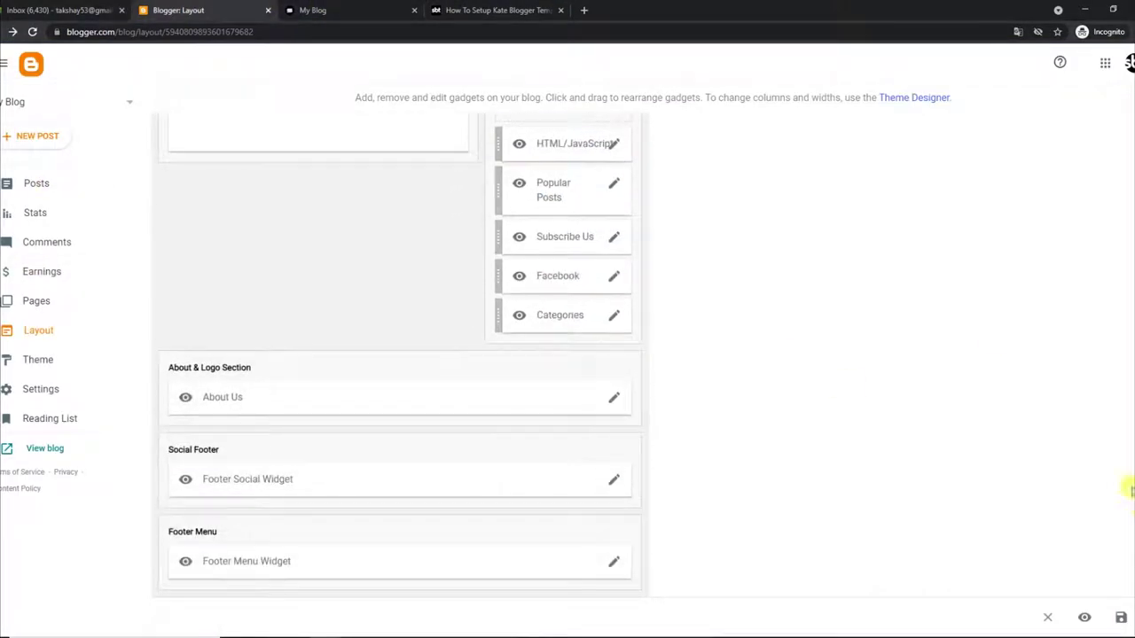
pyautogui.click(613, 399)
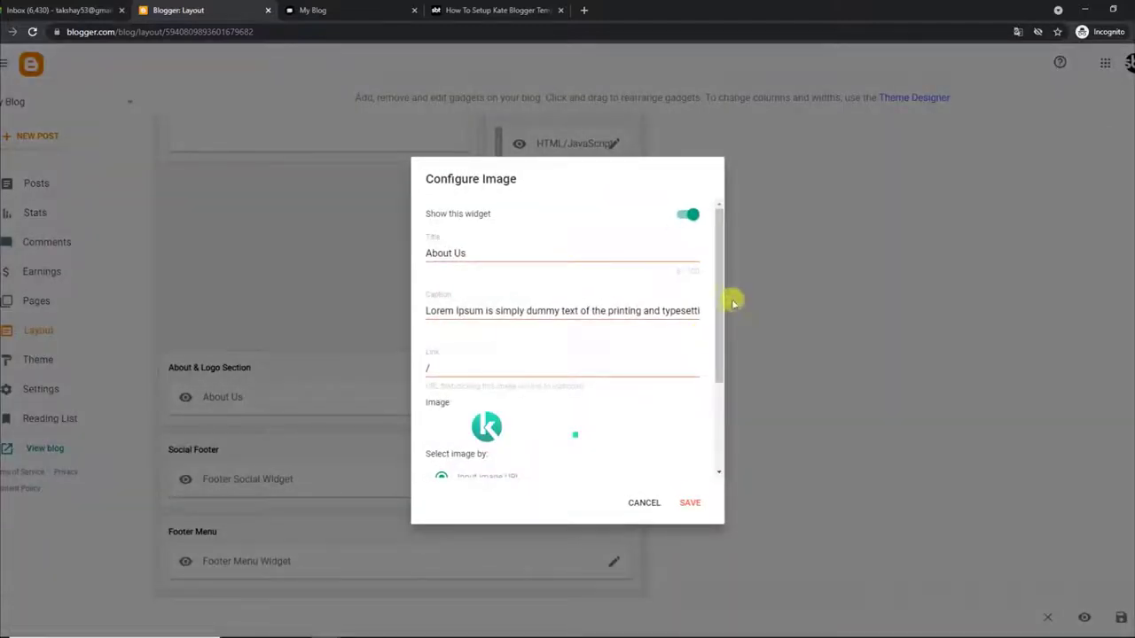
pyautogui.moveTo(722, 279); pyautogui.dragTo(716, 371)
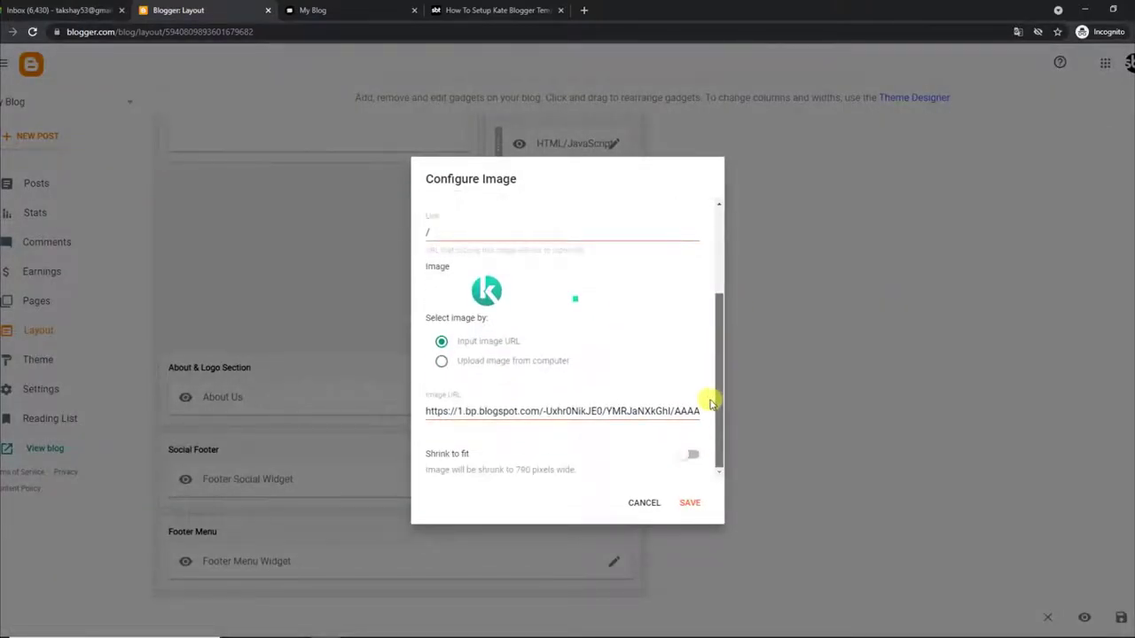
pyautogui.moveTo(721, 446); pyautogui.dragTo(737, 473)
pyautogui.click(695, 508)
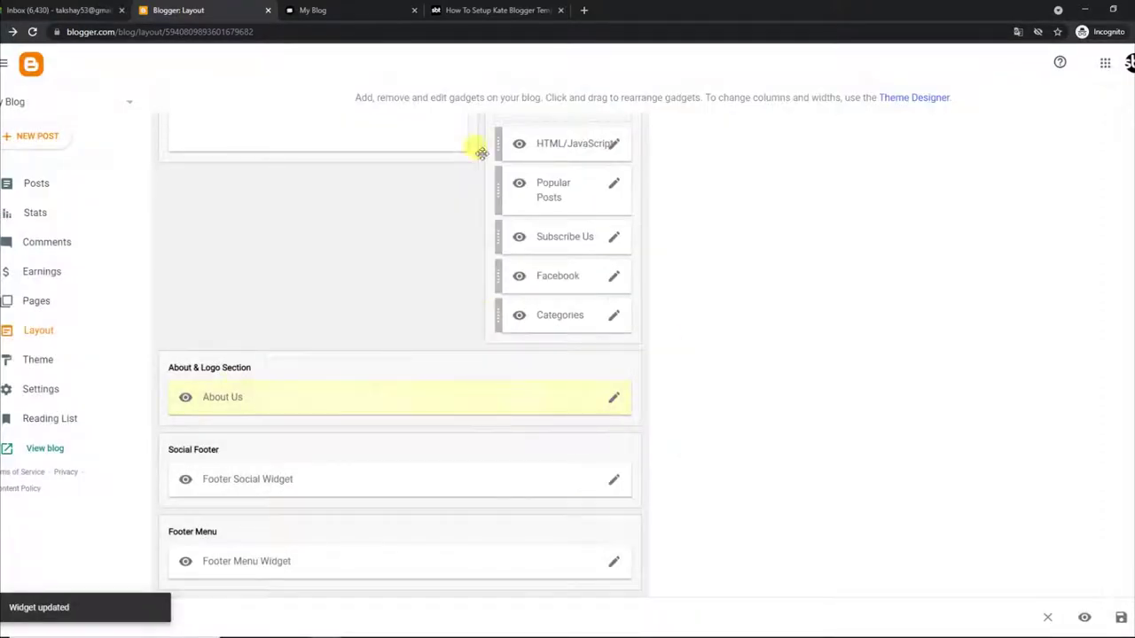
# Read the setup guide's Footer Social instructions and look at the social icons in the live blog's footer
pyautogui.click(290, 7)
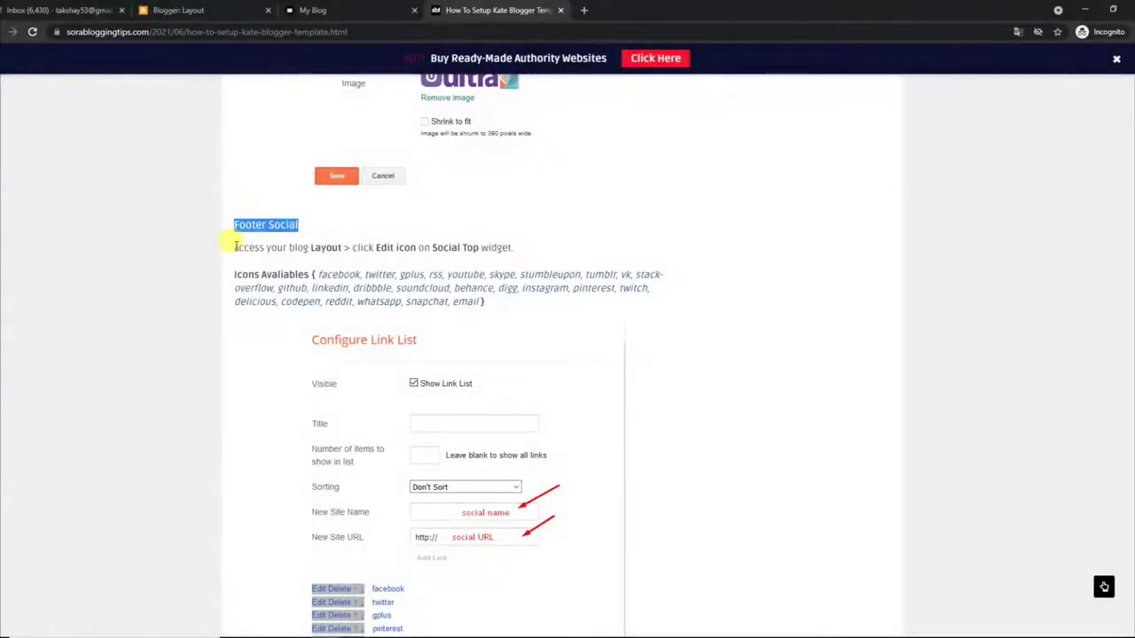
pyautogui.moveTo(236, 247); pyautogui.dragTo(524, 254)
pyautogui.scroll(-3, 390, 261)
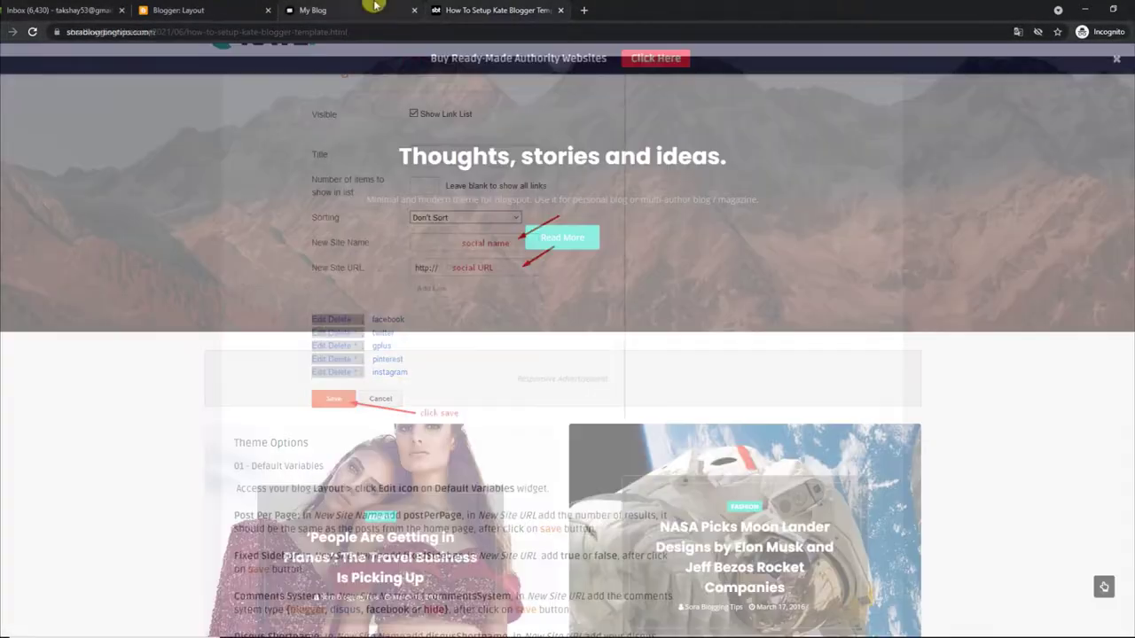
pyautogui.scroll(-1, 1124, 601)
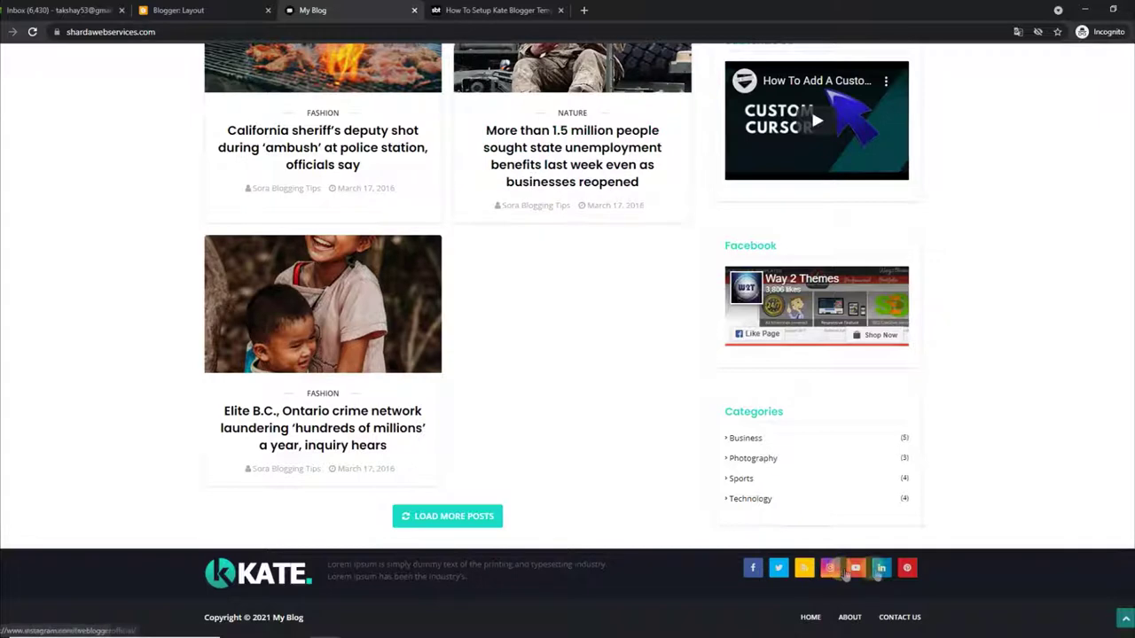
# Review the Footer Social Widget link list under Social Footer in Blogger's Layout and save the widget
pyautogui.click(264, 8)
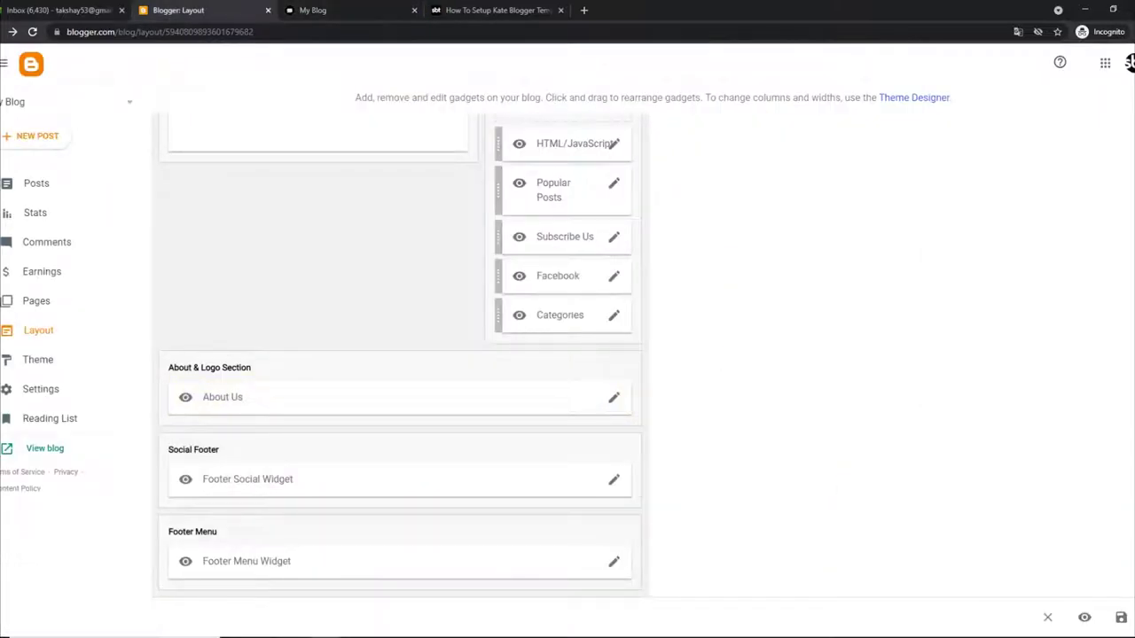
pyautogui.click(614, 482)
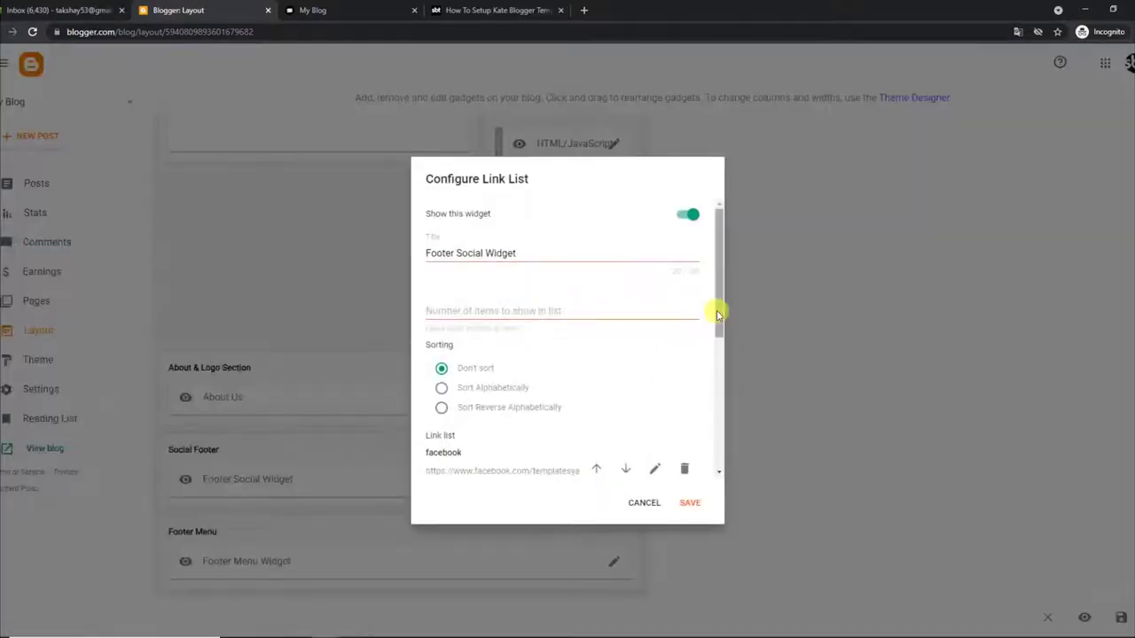
pyautogui.moveTo(719, 311)
pyautogui.mouseDown()
pyautogui.moveTo(711, 456)
pyautogui.moveTo(712, 363)
pyautogui.mouseUp()
pyautogui.scroll(-3, 701, 439)
pyautogui.click(690, 507)
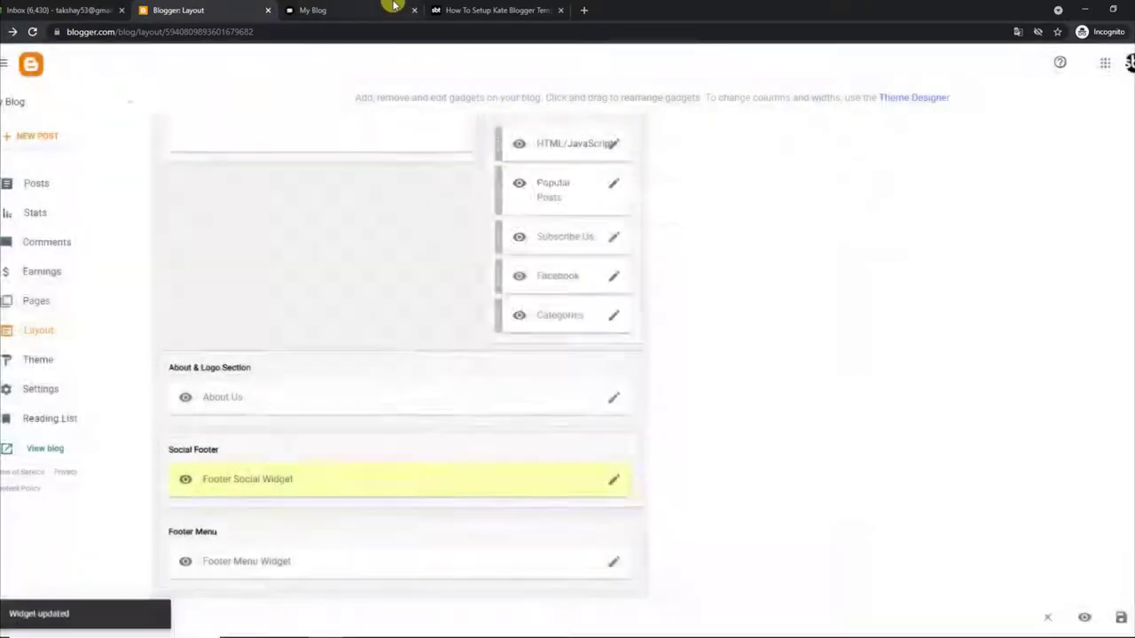
# Read the setup guide's Default Variables instructions for posts per page, fixed sidebar, comments system and Disqus shortname, and return to Blogger's Layout
pyautogui.click(392, 9)
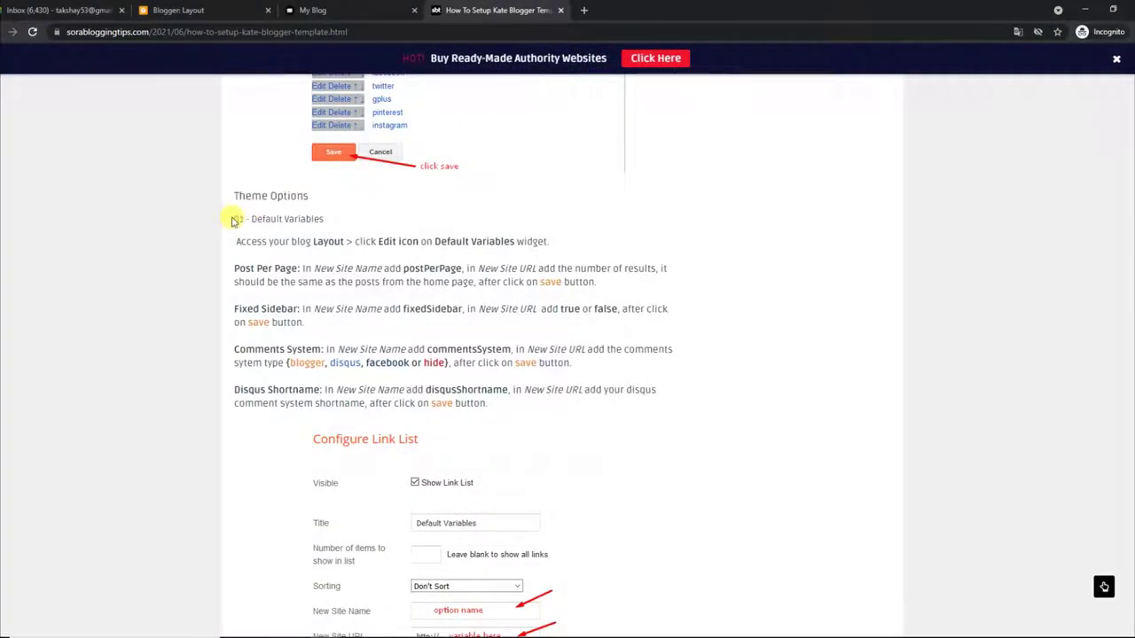
pyautogui.moveTo(237, 241); pyautogui.dragTo(612, 250)
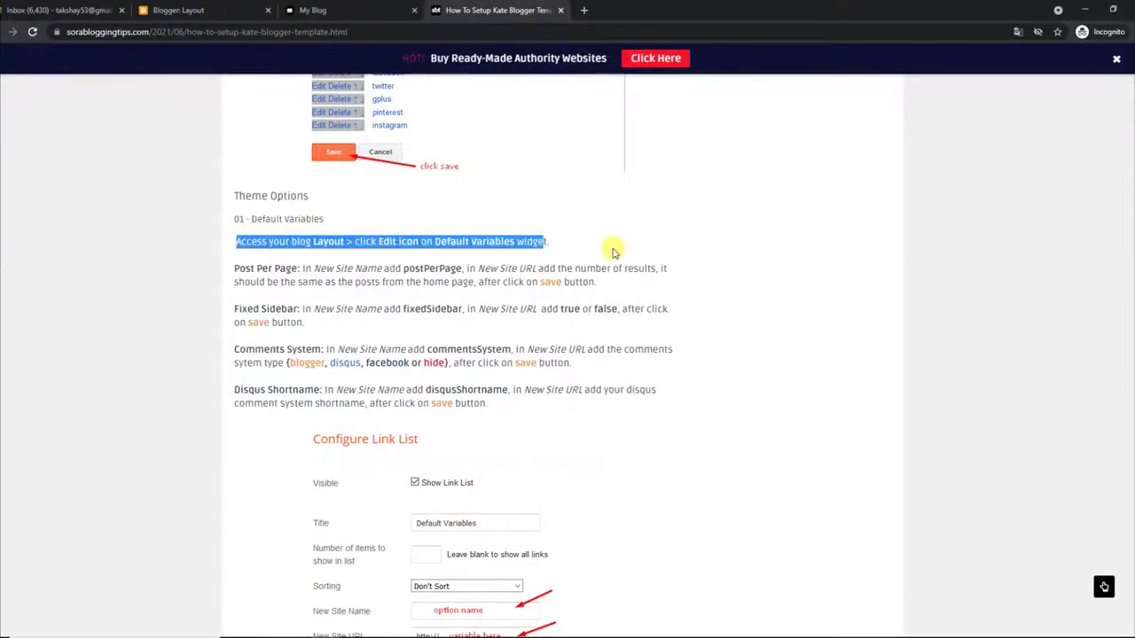
pyautogui.moveTo(235, 265); pyautogui.dragTo(592, 291)
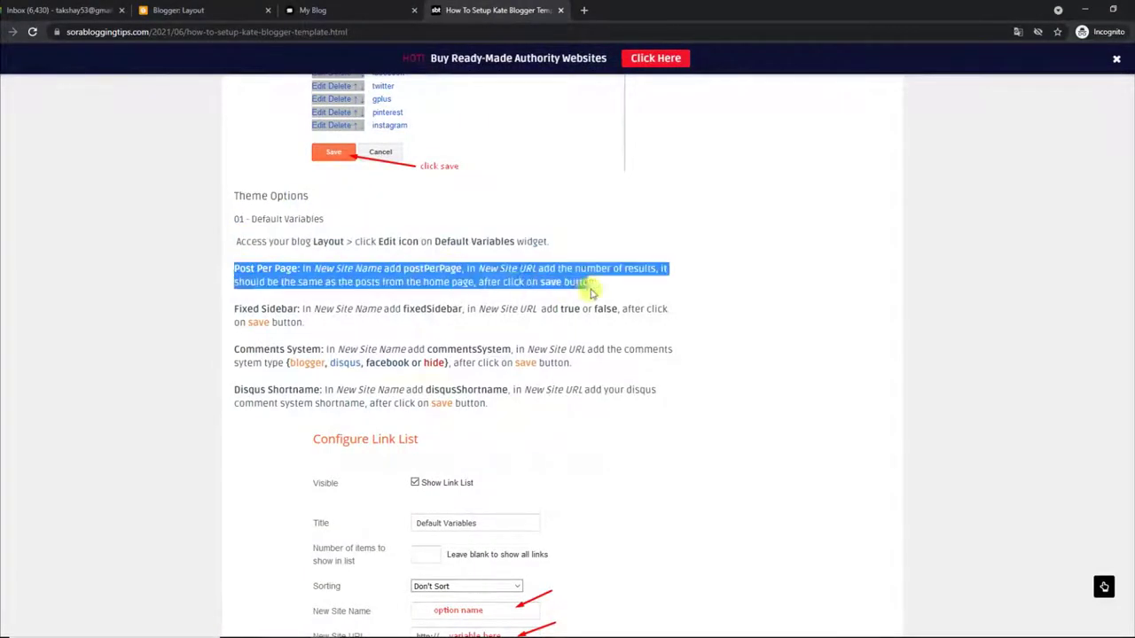
pyautogui.moveTo(233, 310); pyautogui.dragTo(556, 379)
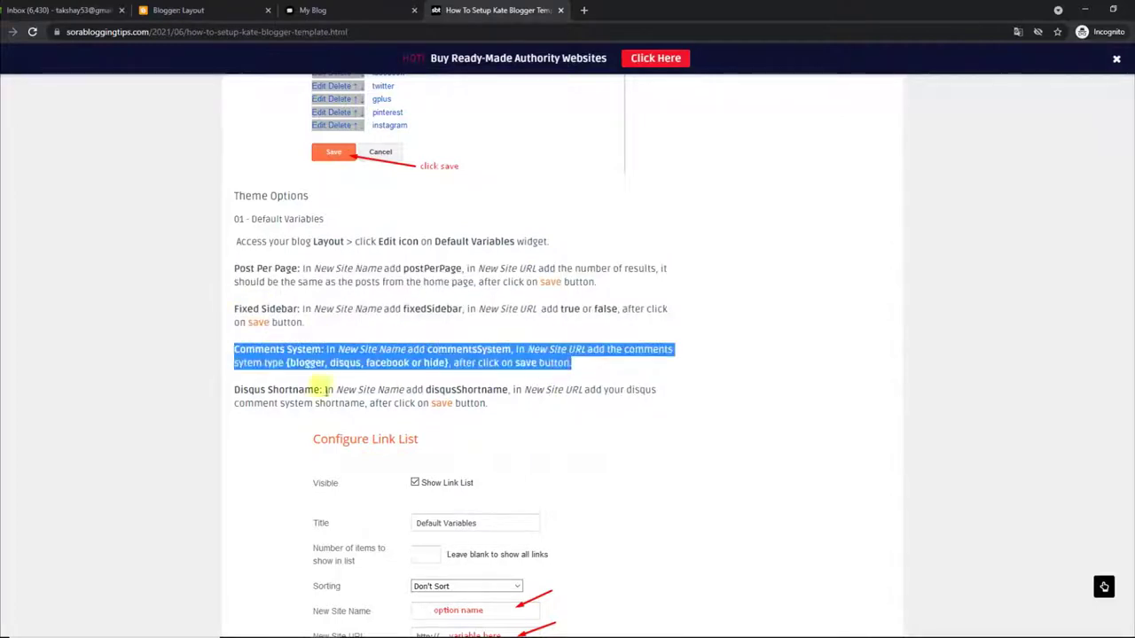
pyautogui.moveTo(235, 390); pyautogui.dragTo(540, 400)
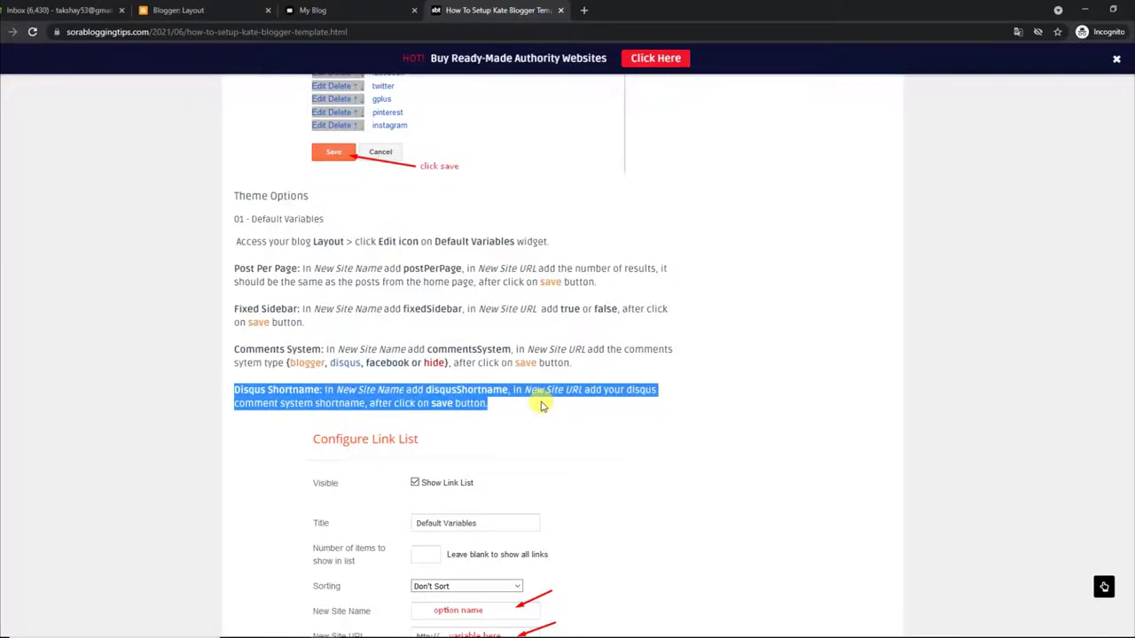
pyautogui.scroll(-2, 540, 400)
pyautogui.scroll(-3, 543, 405)
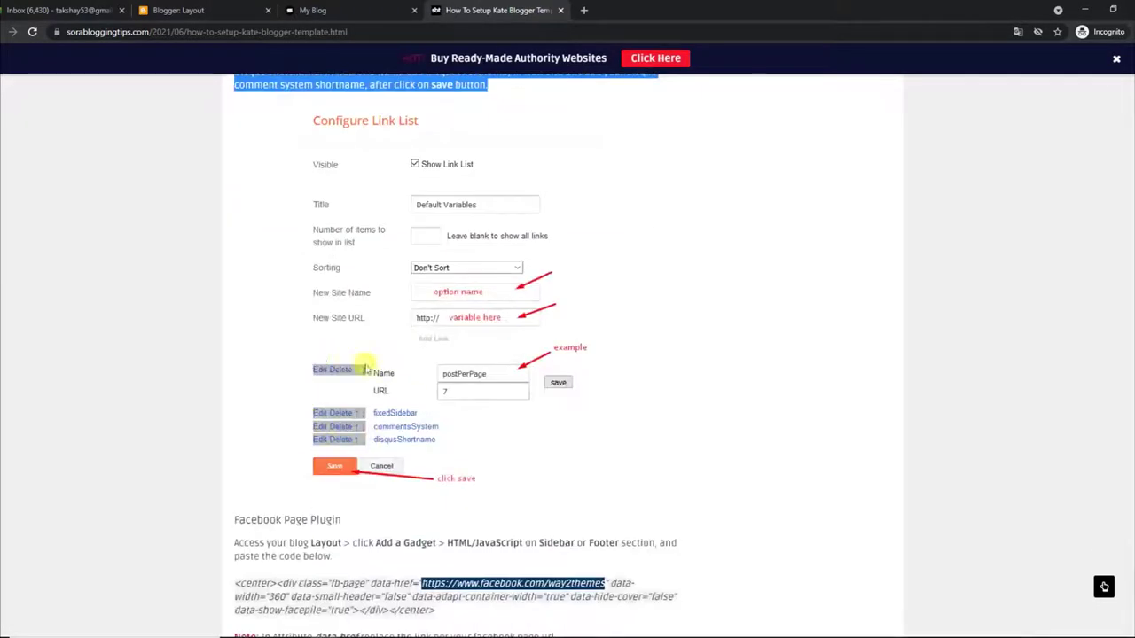
pyautogui.click(348, 10)
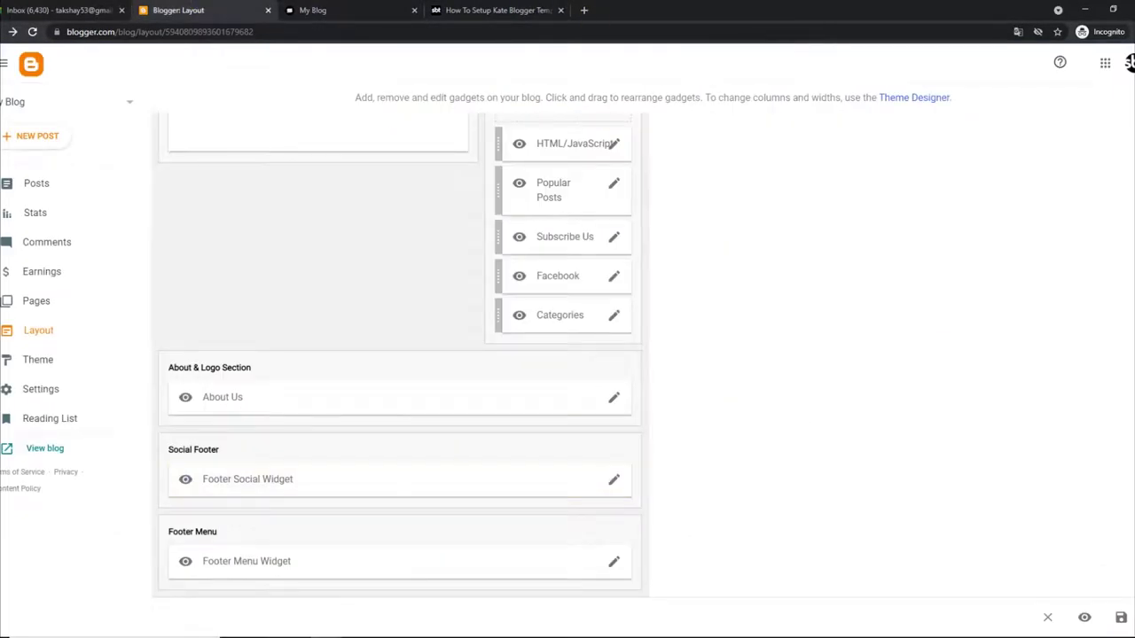
# Review the boxedVersion and postSummary entries of the Boxed Version widget under Theme Options and close it without saving
pyautogui.scroll(15, 399, 354)
pyautogui.click(377, 224)
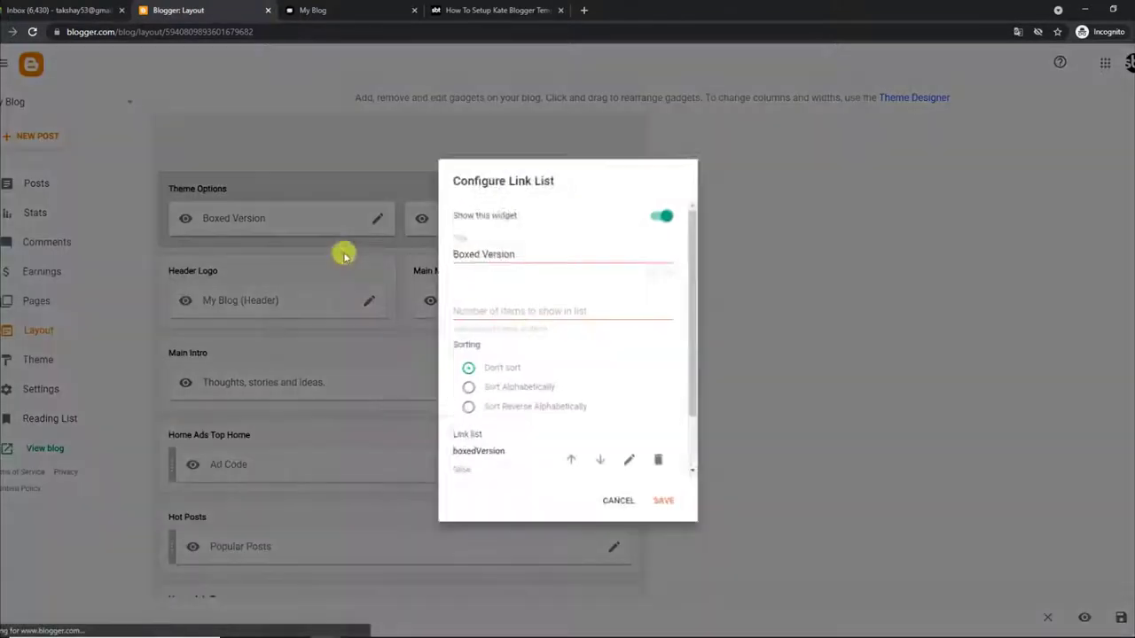
pyautogui.moveTo(691, 332); pyautogui.dragTo(694, 435)
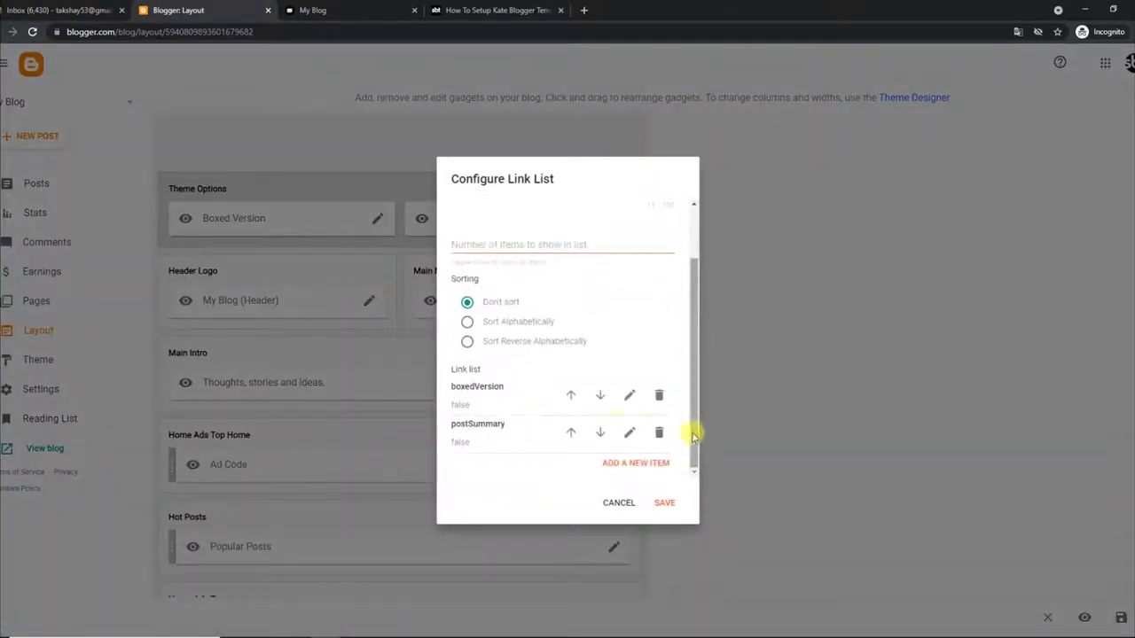
pyautogui.click(629, 396)
pyautogui.moveTo(697, 352); pyautogui.dragTo(697, 448)
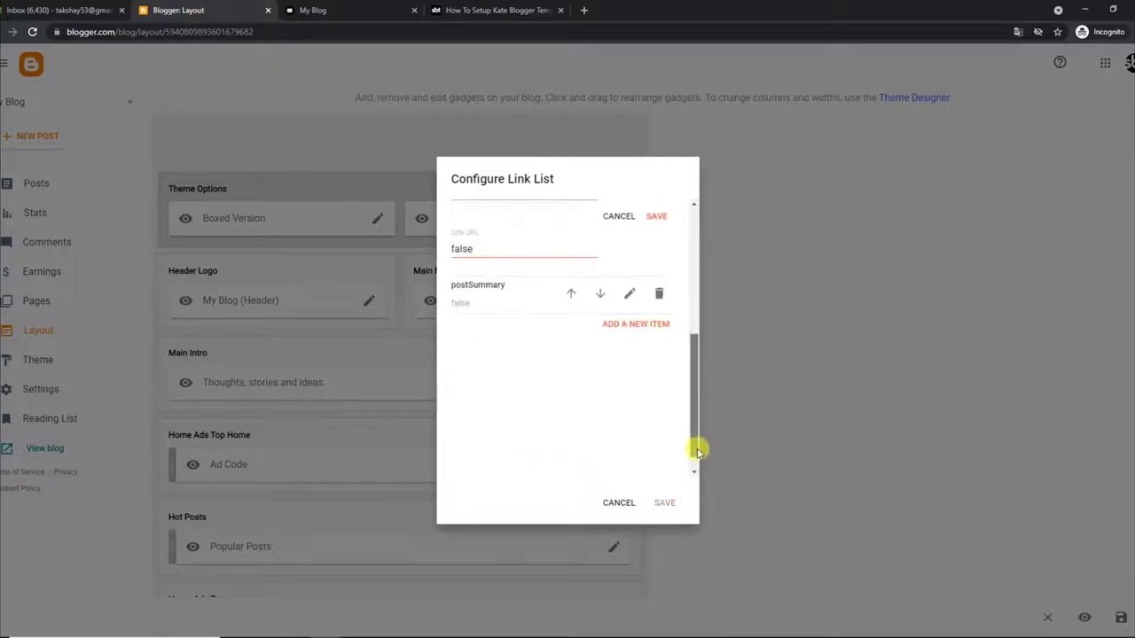
pyautogui.click(627, 292)
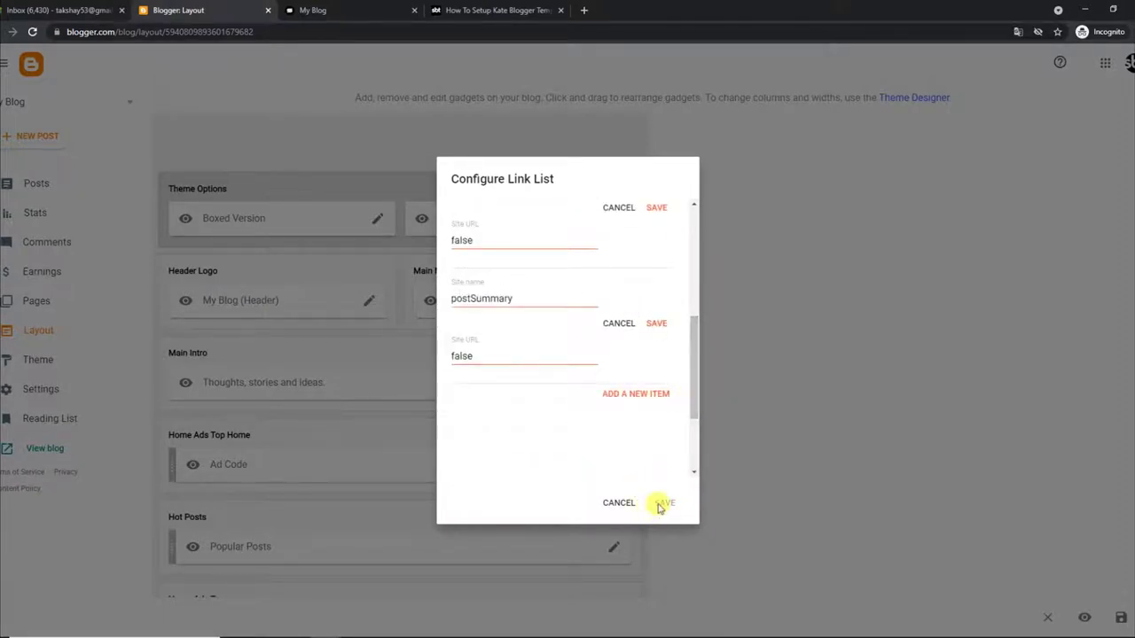
pyautogui.click(619, 503)
# Reread the setup guide's Theme Options section on the Default Variables widget
pyautogui.click(494, 10)
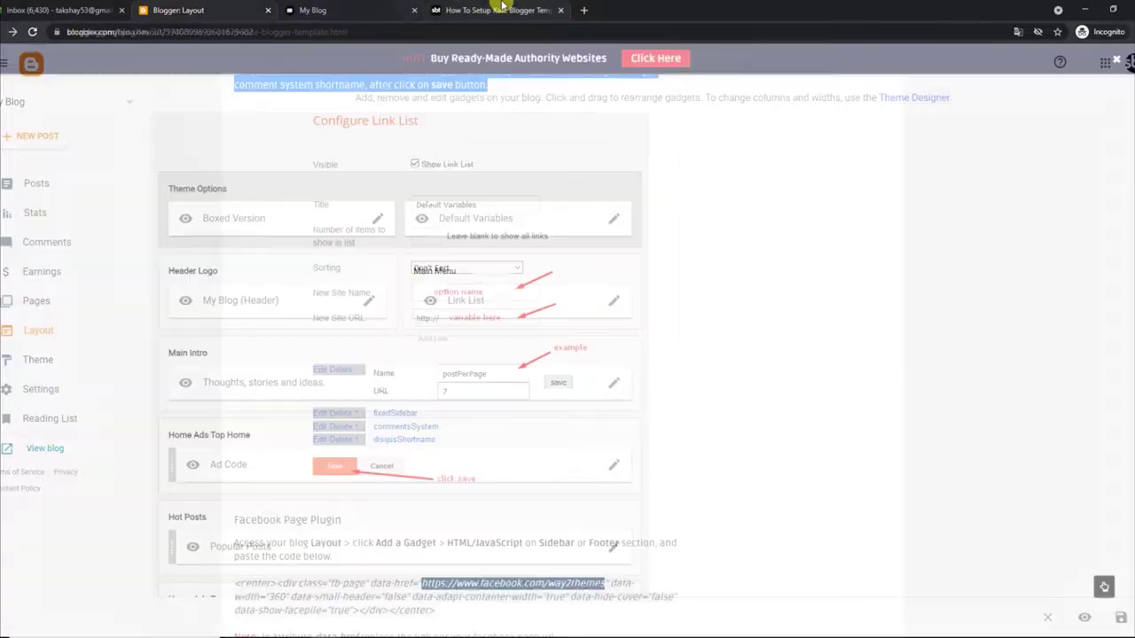
pyautogui.scroll(2, 805, 301)
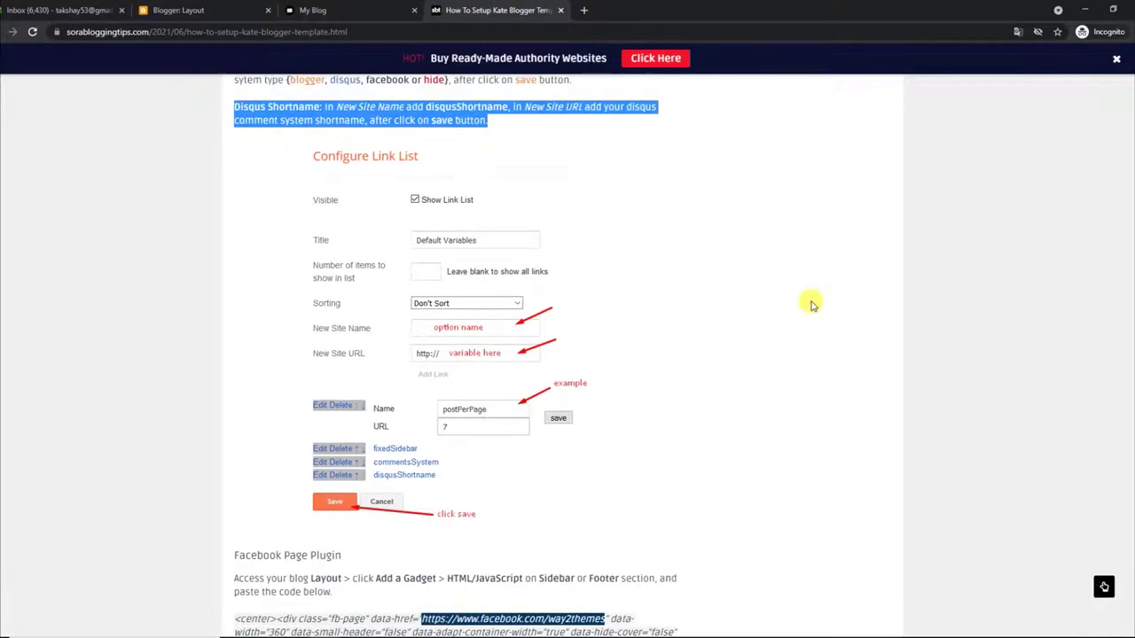
pyautogui.scroll(5, 567, 355)
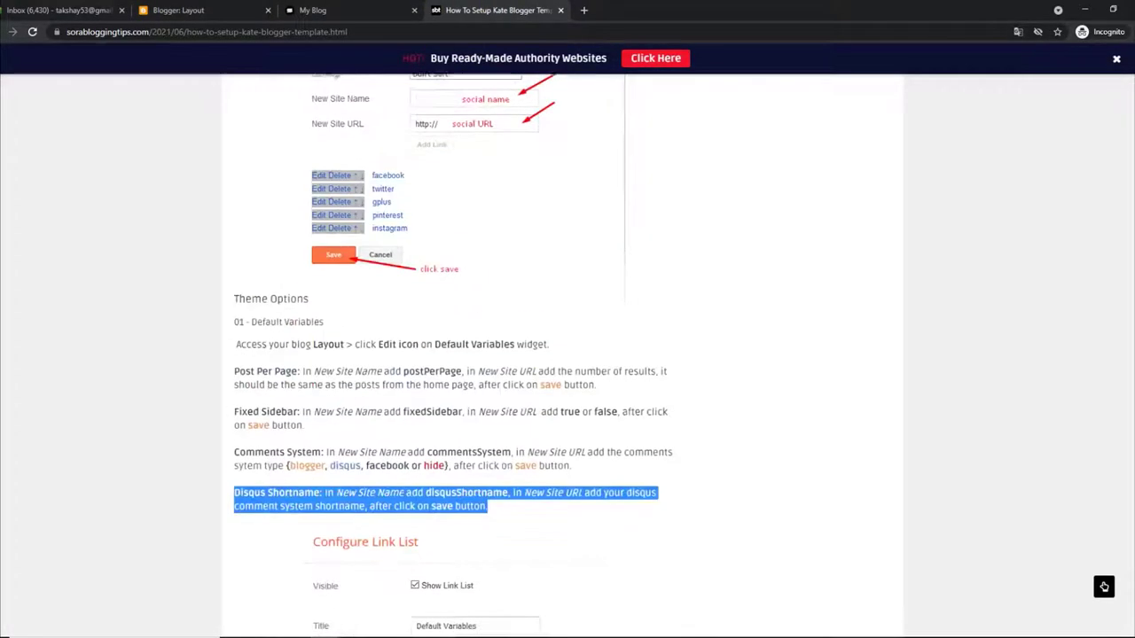
pyautogui.scroll(-3, 568, 354)
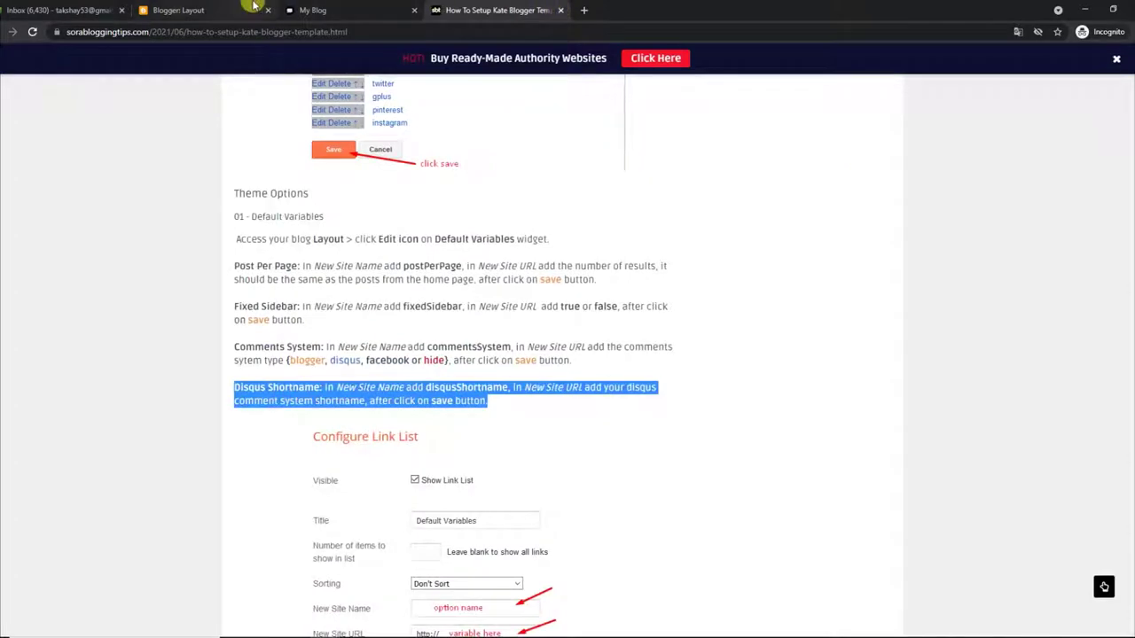
# Review the disqusShortname, commentsSystem, fixedSidebar and both postPerPage entries of Blogger's Default Variables widget and close it without saving
pyautogui.click(255, 6)
pyautogui.click(614, 221)
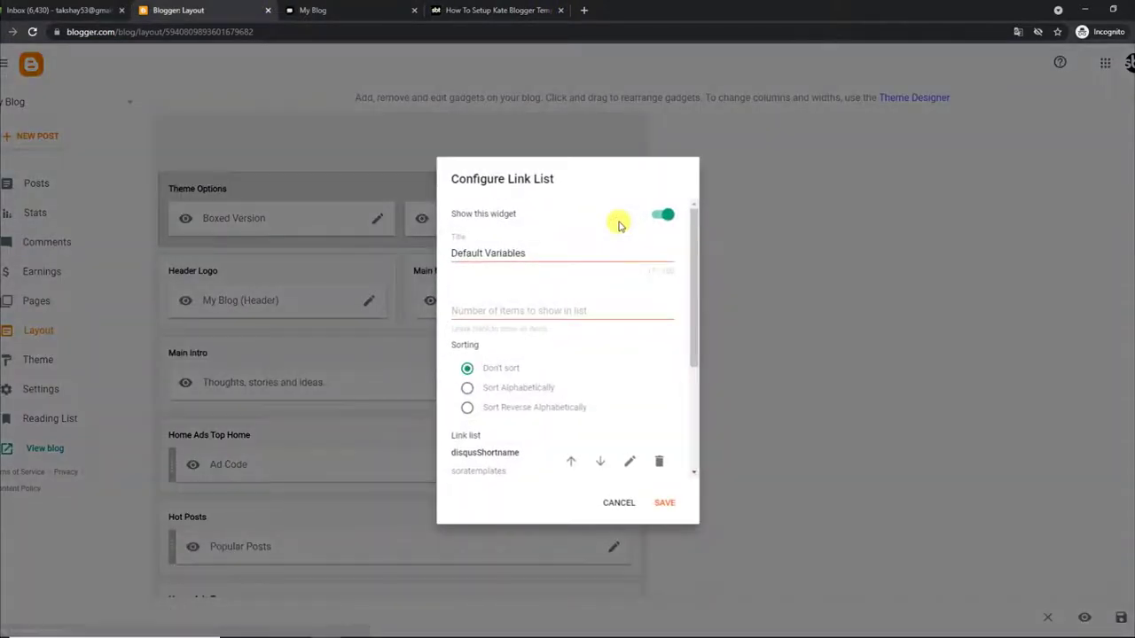
pyautogui.scroll(-1, 687, 353)
pyautogui.scroll(-2, 688, 372)
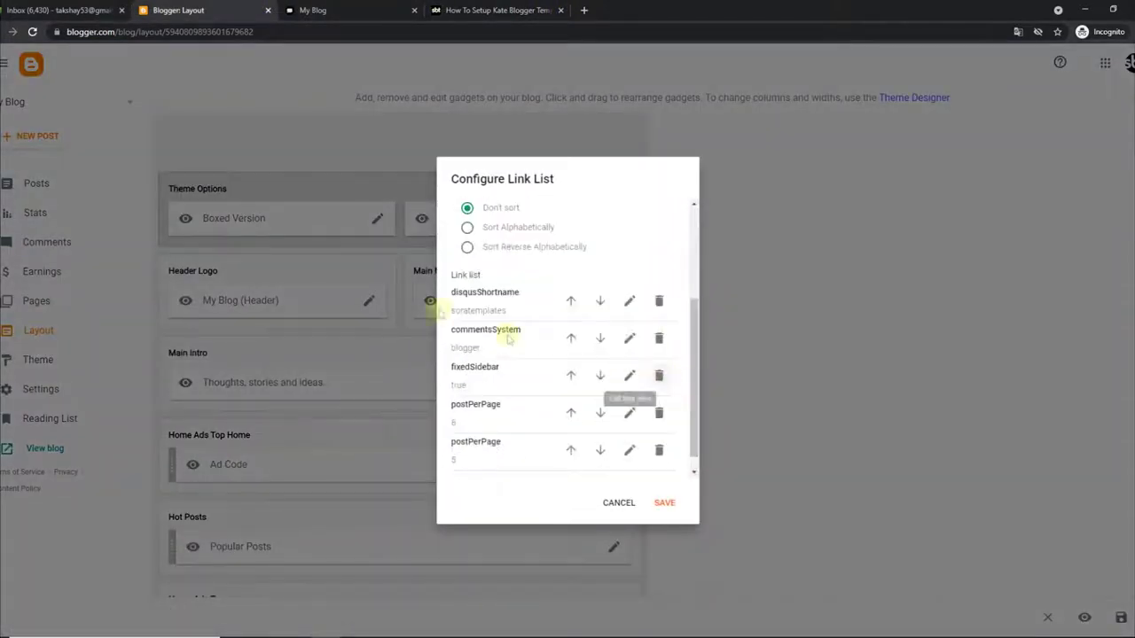
pyautogui.click(629, 300)
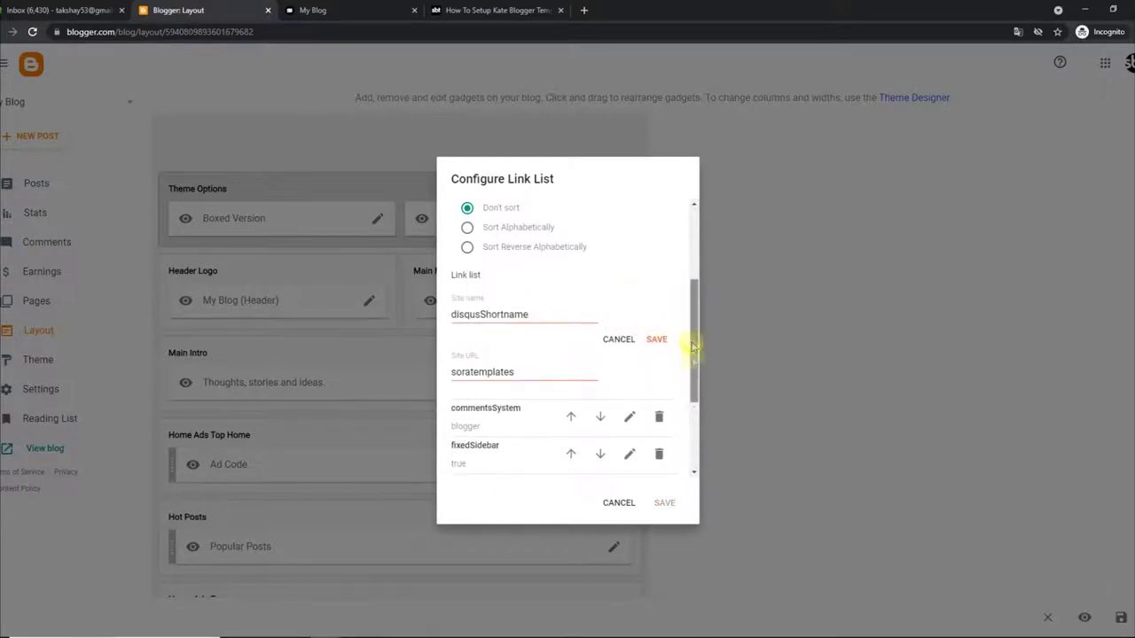
pyautogui.scroll(-2, 694, 347)
pyautogui.click(628, 272)
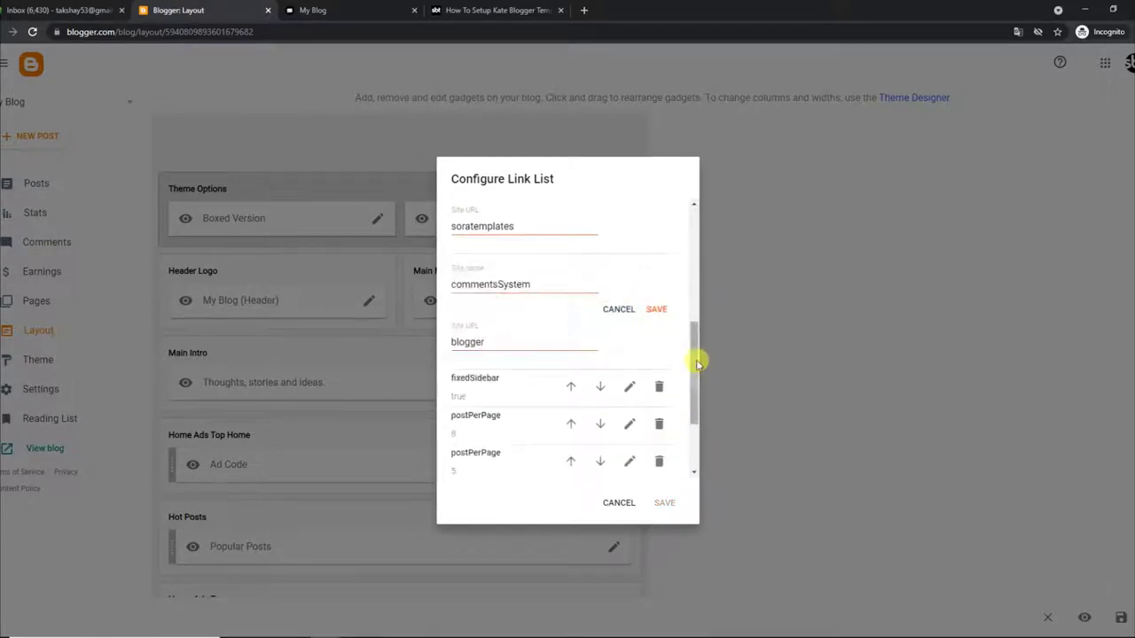
pyautogui.scroll(-2, 696, 364)
pyautogui.click(630, 268)
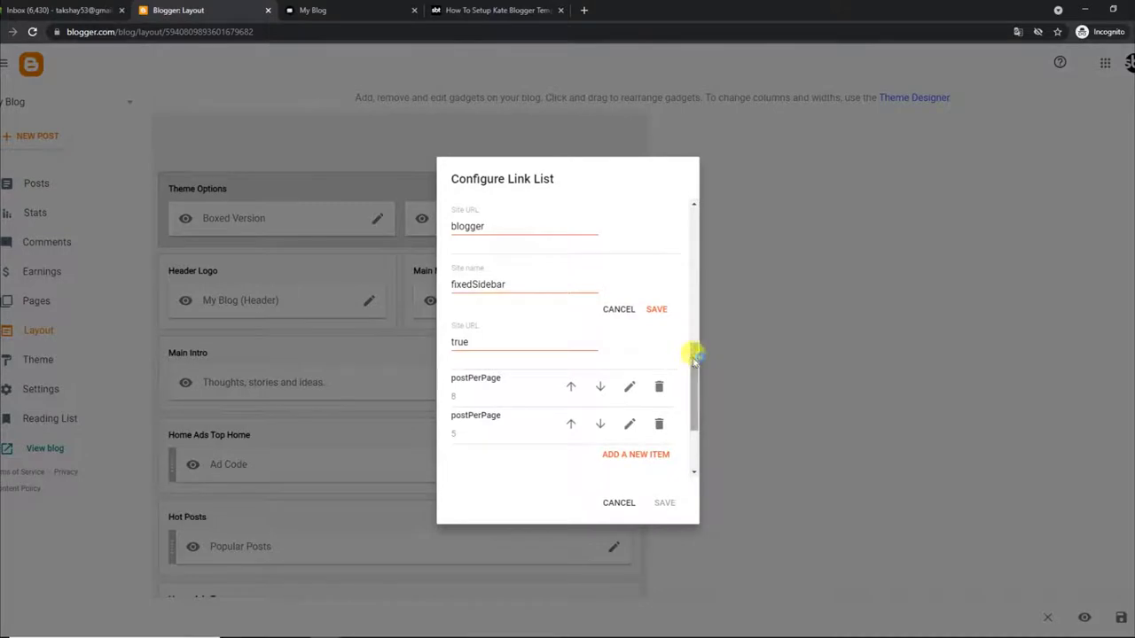
pyautogui.scroll(-2, 694, 359)
pyautogui.click(629, 282)
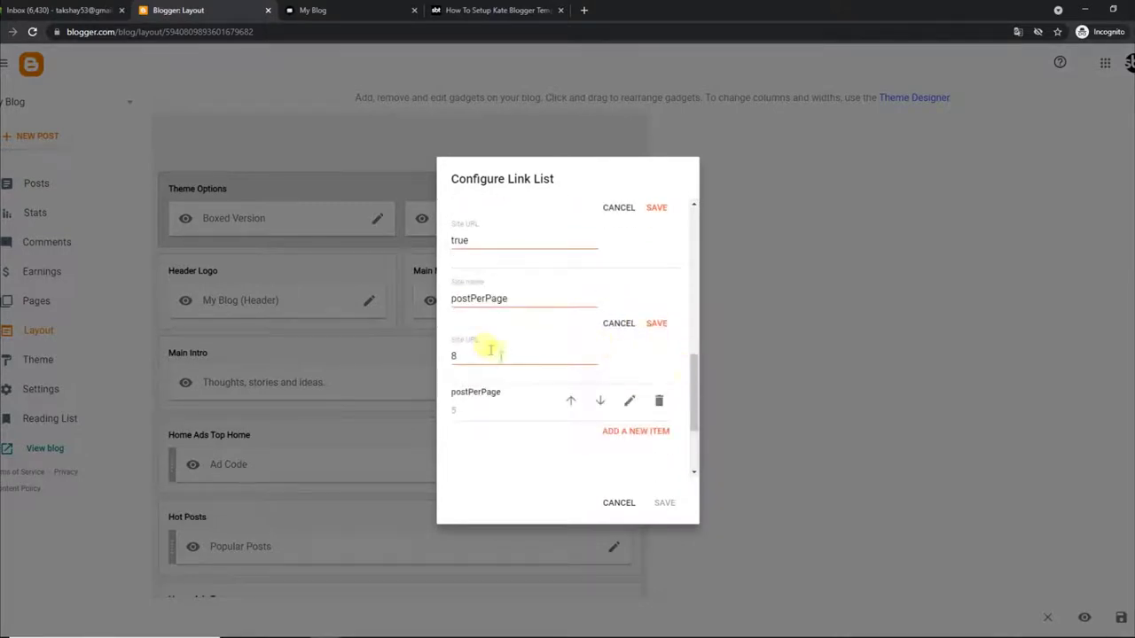
pyautogui.scroll(-2, 694, 378)
pyautogui.click(629, 272)
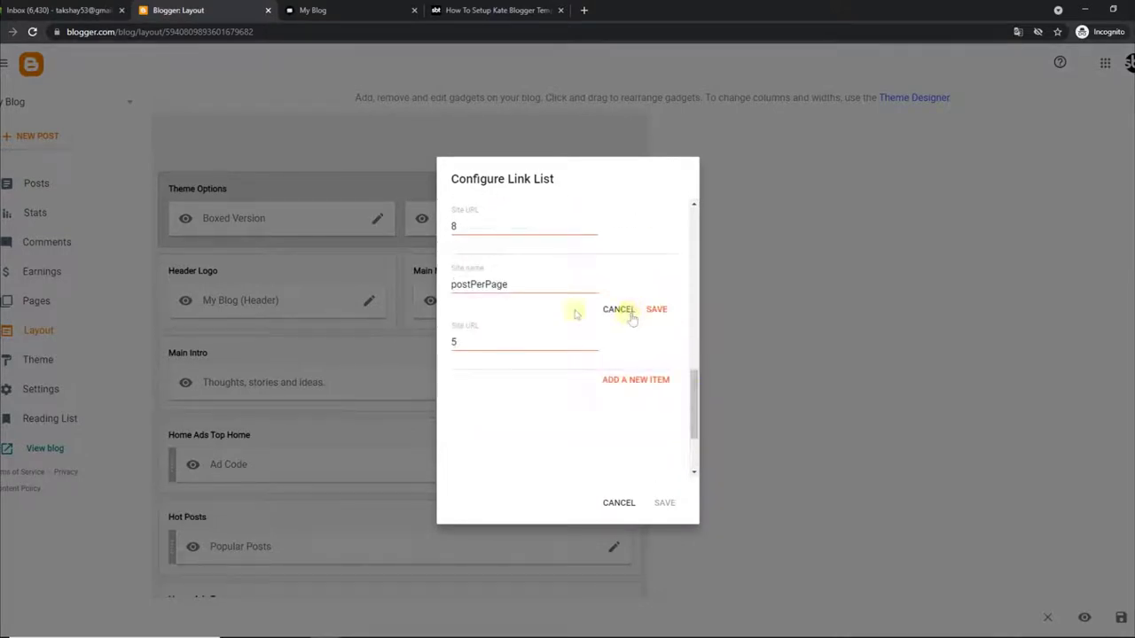
pyautogui.click(603, 504)
# Read the setup guide's Facebook Page Plugin instructions and the embed code they provide
pyautogui.hotkey('ctrl', 'Tab')
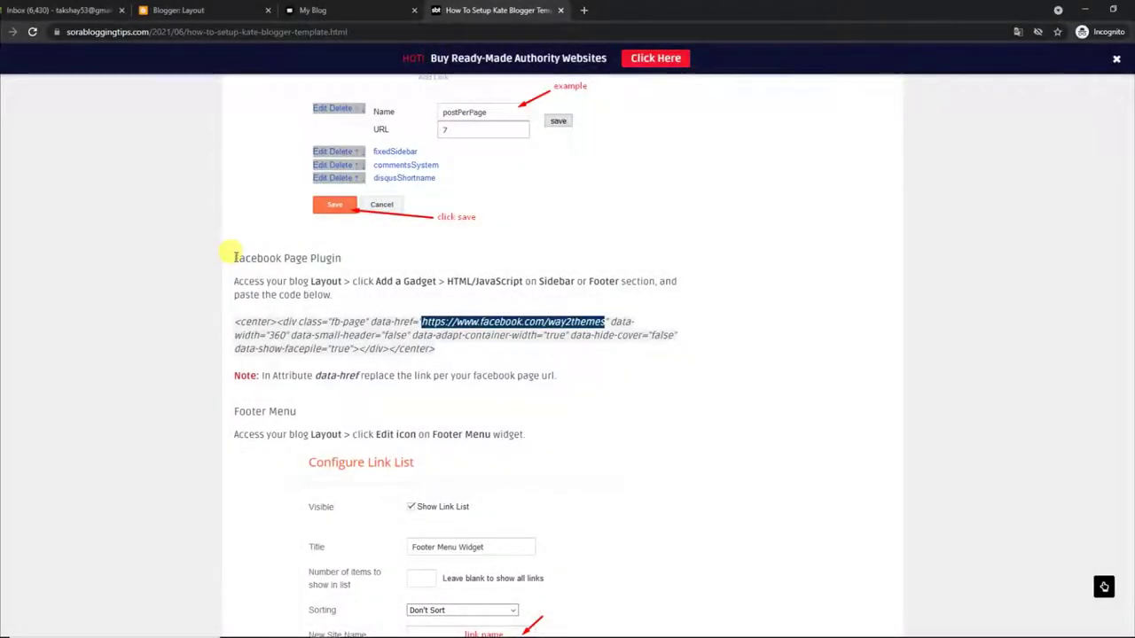
pyautogui.moveTo(233, 257); pyautogui.dragTo(339, 257)
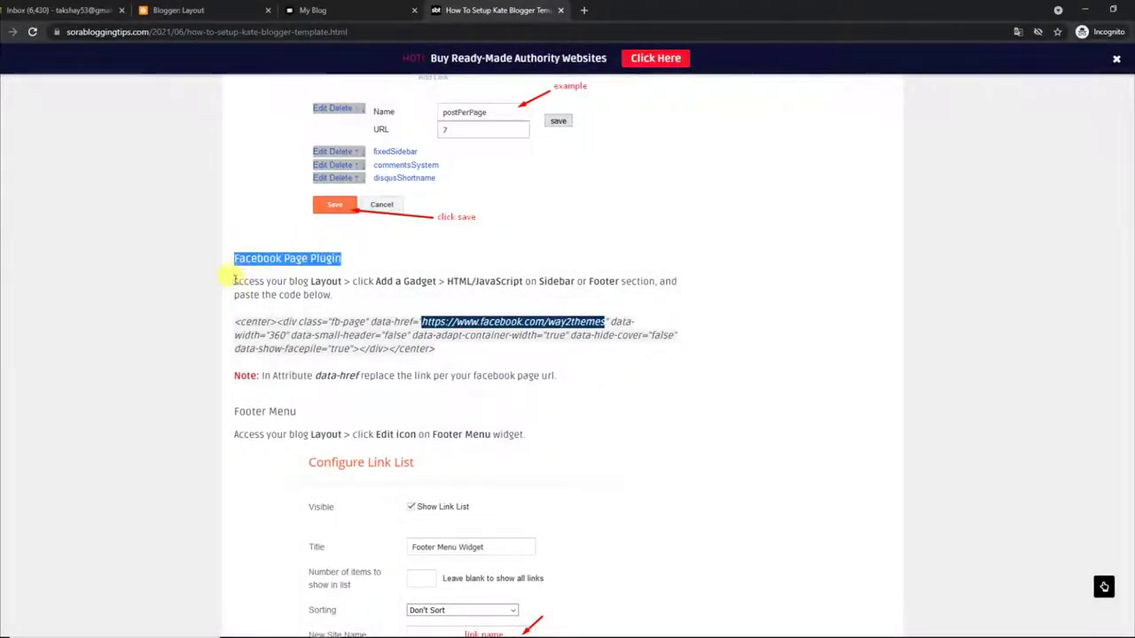
pyautogui.moveTo(234, 281); pyautogui.dragTo(345, 306)
pyautogui.moveTo(236, 321); pyautogui.dragTo(476, 355)
# Review the page plugin code in the sidebar's Facebook widget in Blogger's Layout and save the widget
pyautogui.click(253, 7)
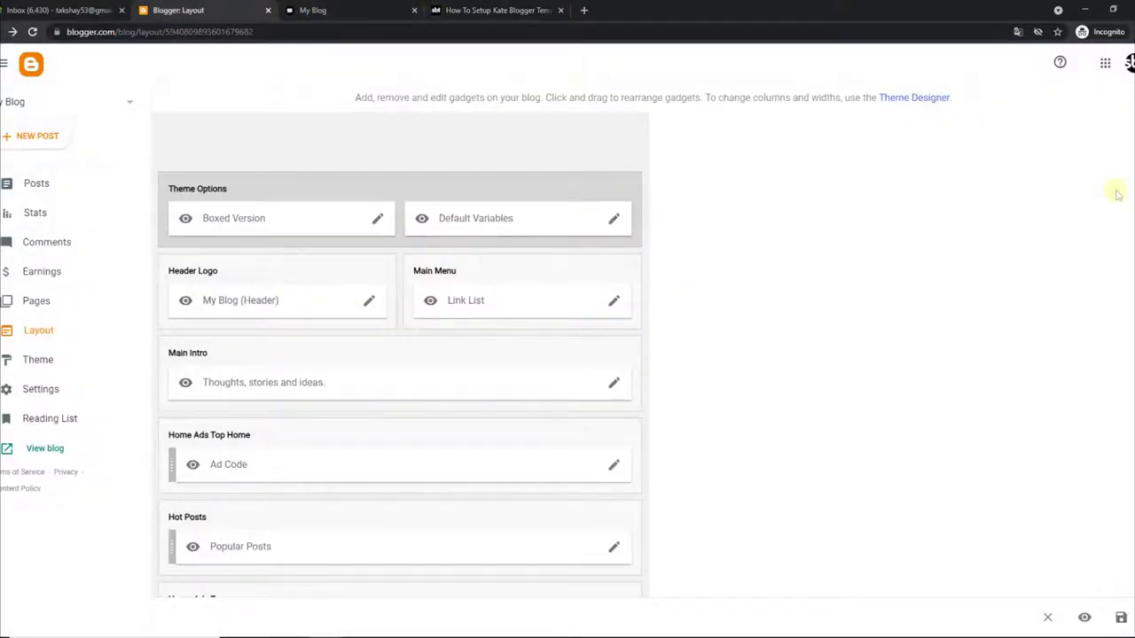
pyautogui.scroll(-10, 1117, 193)
pyautogui.click(614, 279)
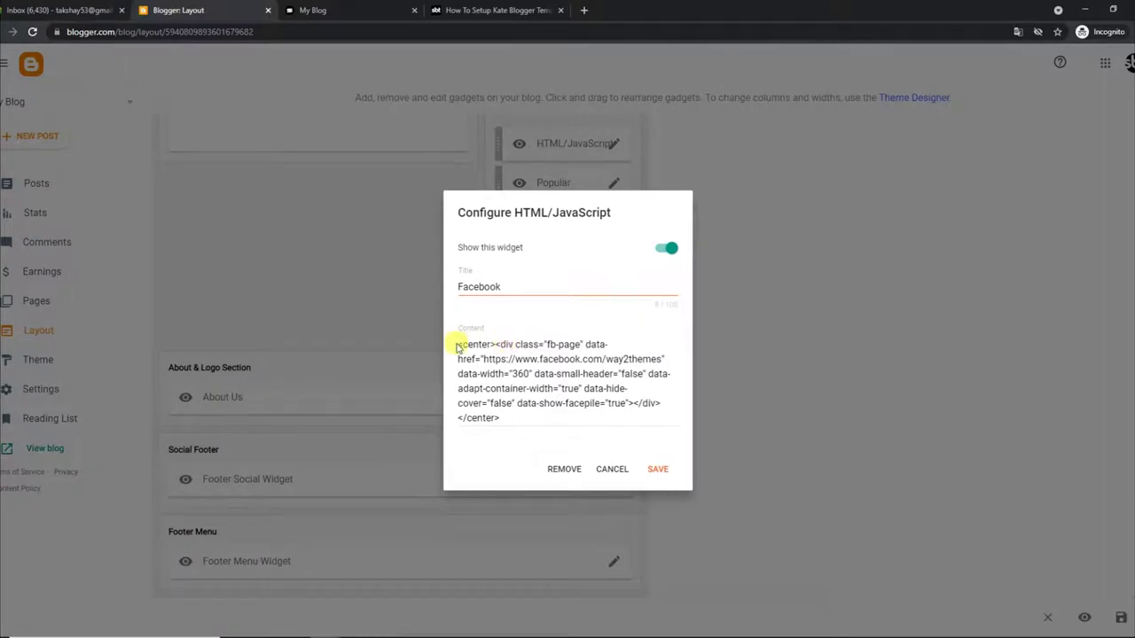
pyautogui.moveTo(500, 418); pyautogui.dragTo(437, 321)
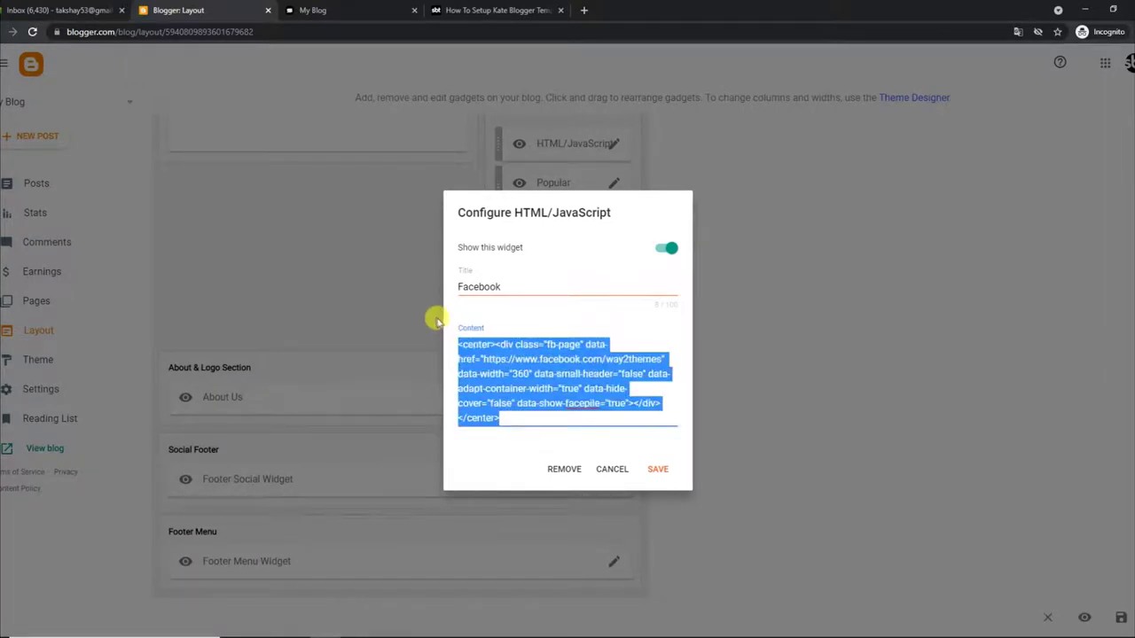
pyautogui.click(671, 474)
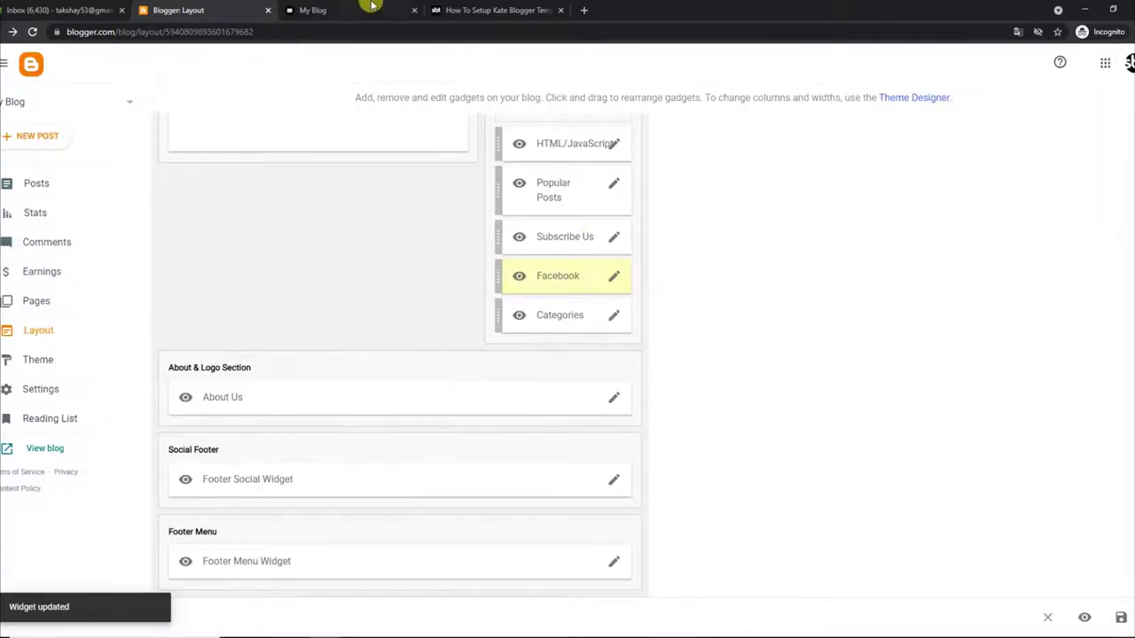
# Check the live blog and read the setup guide's Footer Menu instructions
pyautogui.click(372, 8)
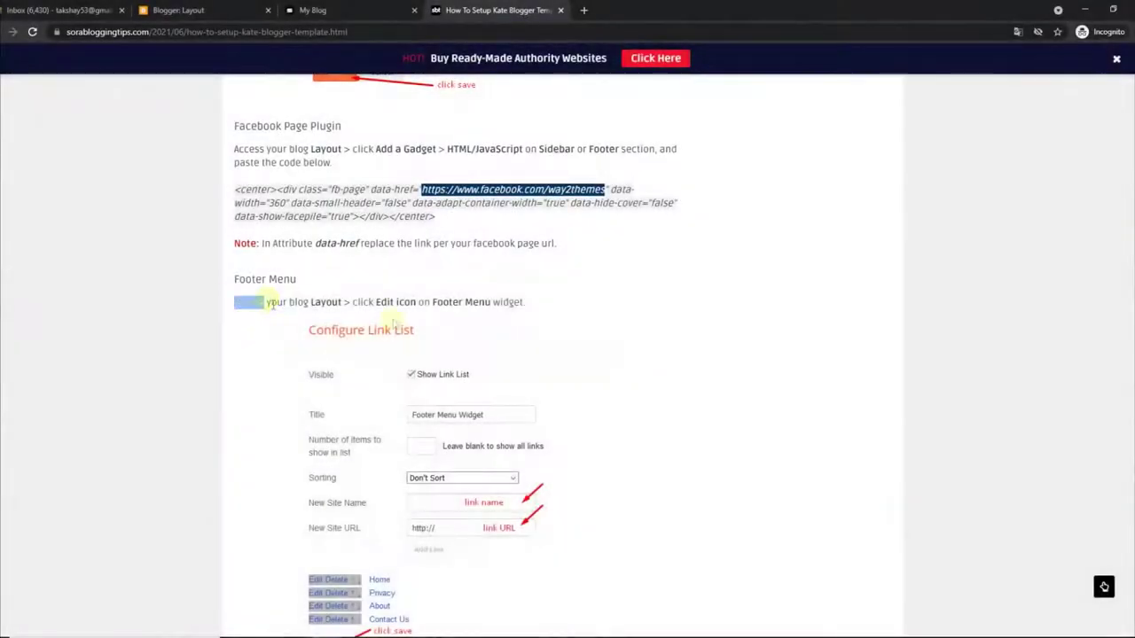
pyautogui.moveTo(273, 304); pyautogui.dragTo(553, 324)
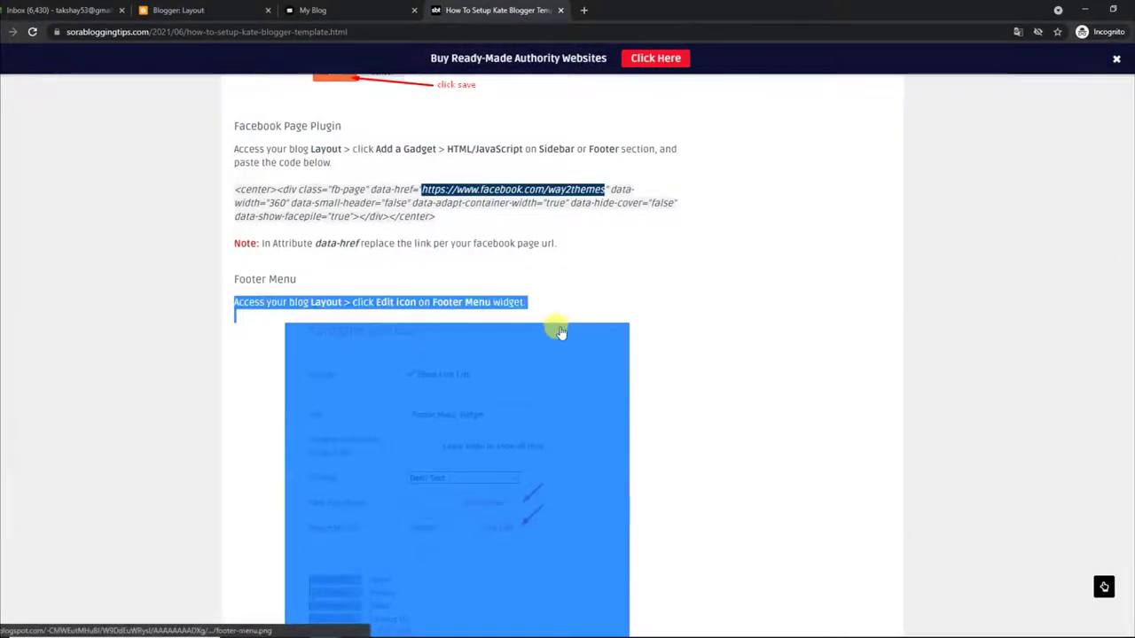
pyautogui.scroll(-5, 552, 324)
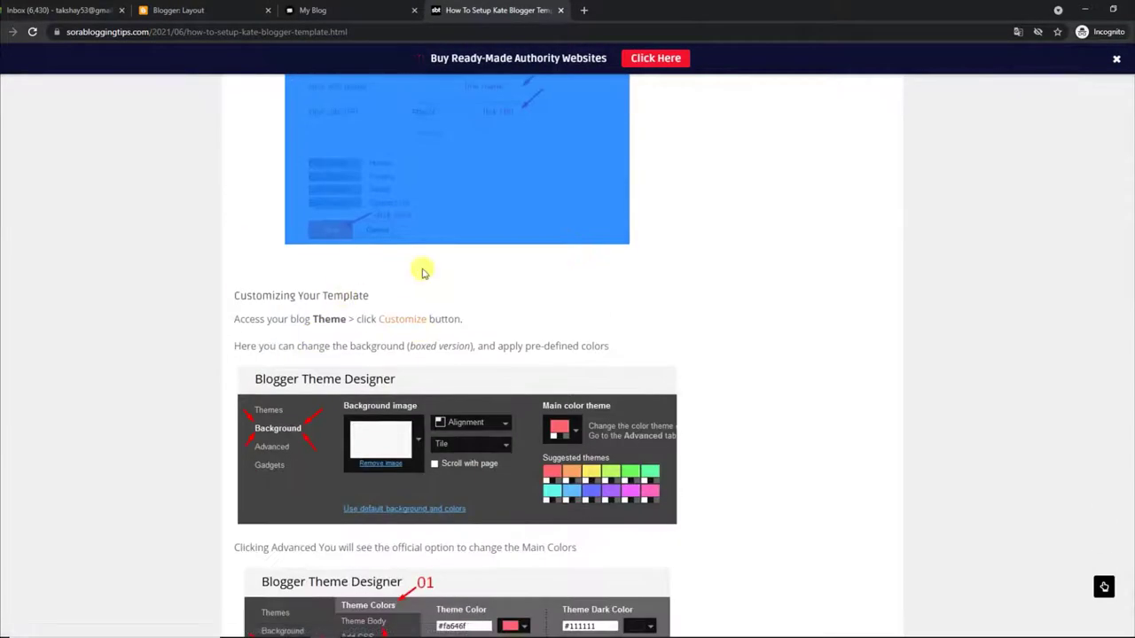
# Review the About and Contact Us links of the Footer Menu Widget in Blogger's Layout and close it without saving
pyautogui.click(363, 6)
pyautogui.hotkey('ctrl', 'shift', 'Tab')
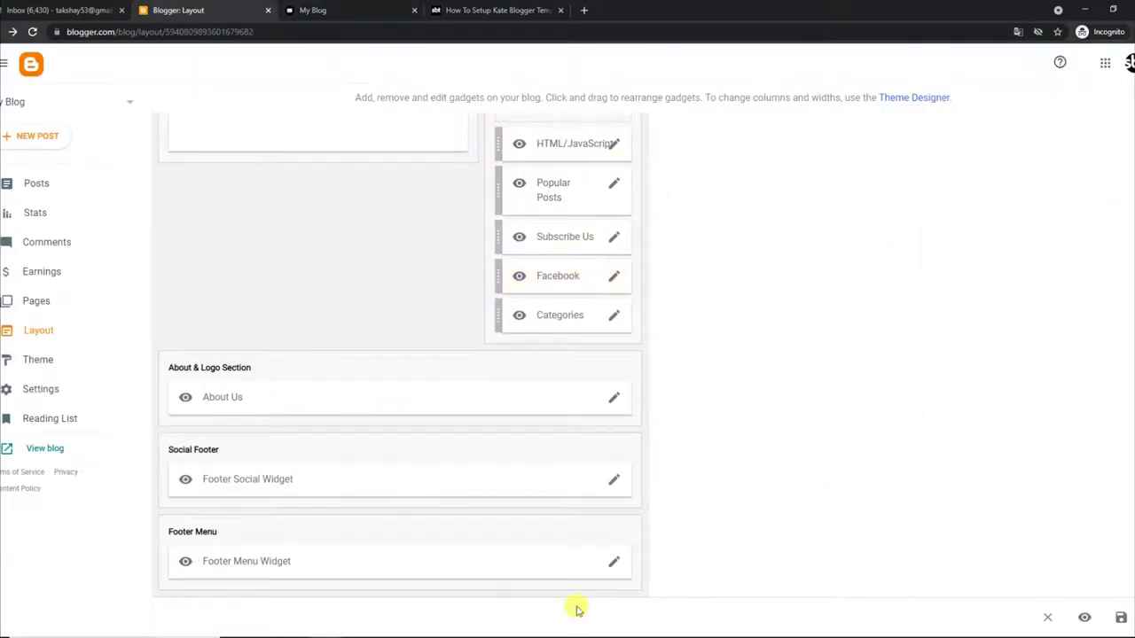
pyautogui.click(614, 565)
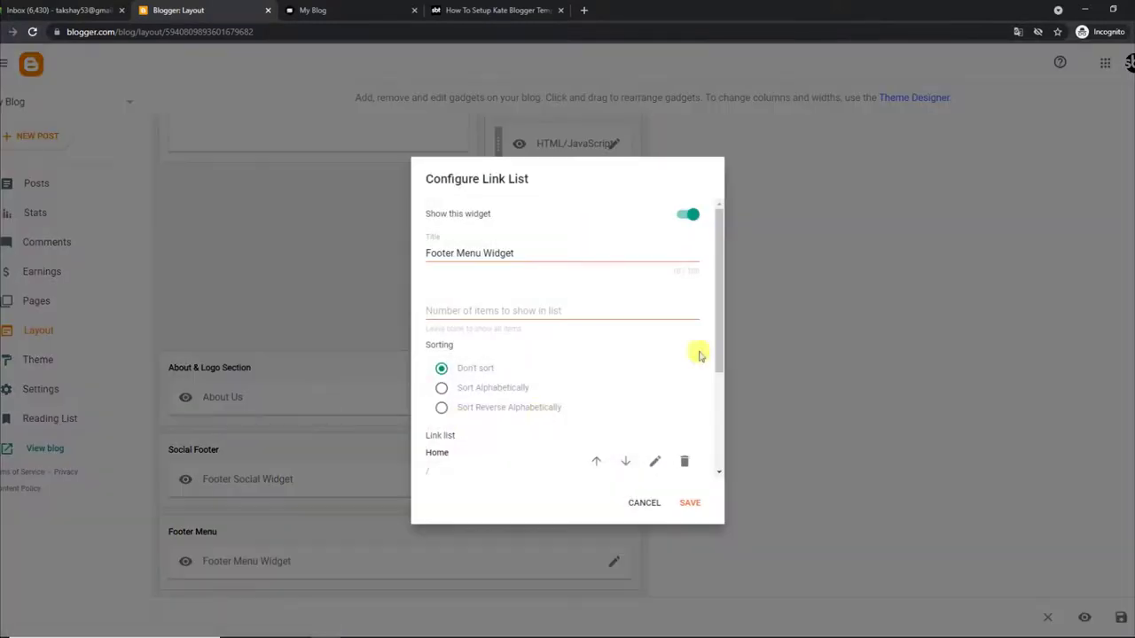
pyautogui.moveTo(718, 351); pyautogui.dragTo(724, 440)
pyautogui.click(653, 352)
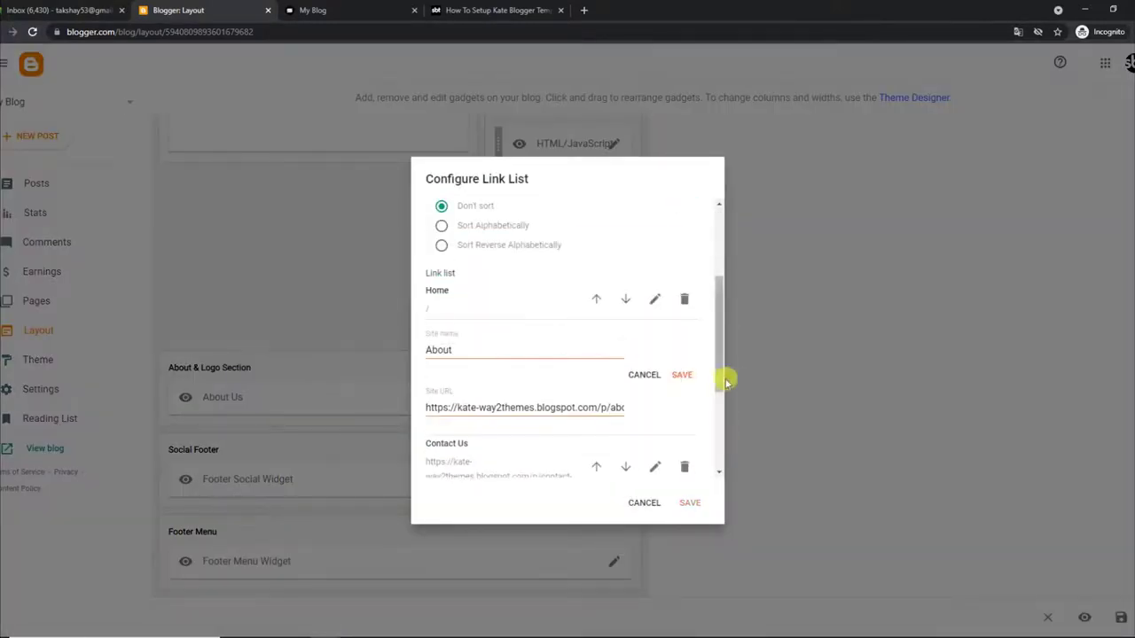
pyautogui.moveTo(722, 374); pyautogui.dragTo(720, 429)
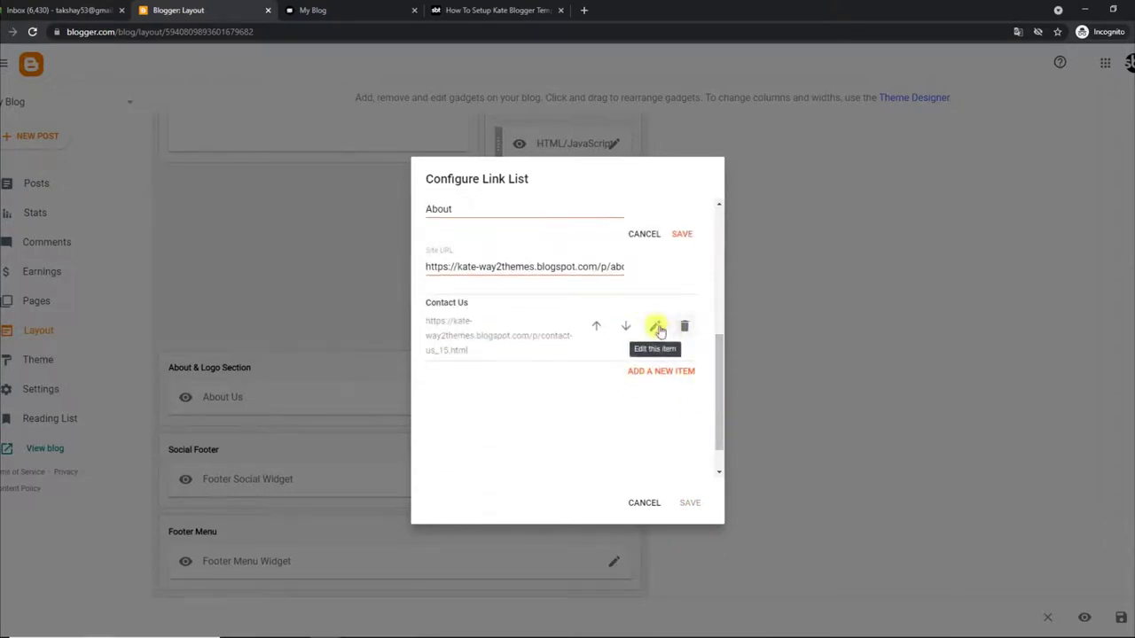
pyautogui.click(656, 328)
pyautogui.moveTo(695, 382); pyautogui.dragTo(692, 429)
pyautogui.click(621, 502)
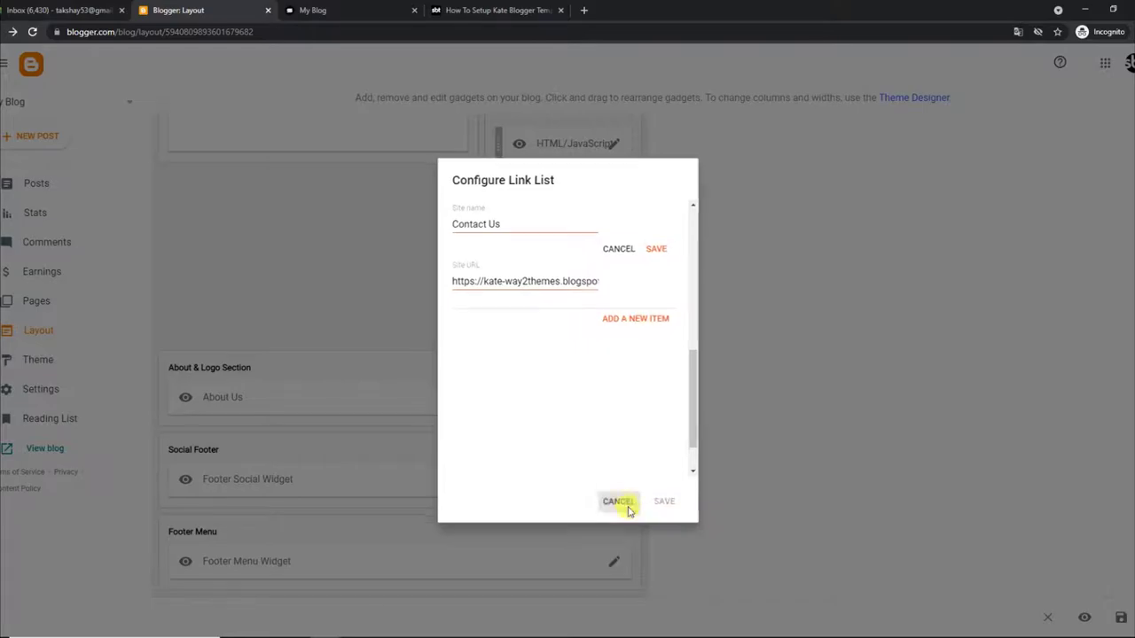
# Read the setup guide's Customizing Your Template instructions on changing the background and applying pre-defined colors
pyautogui.click(332, 9)
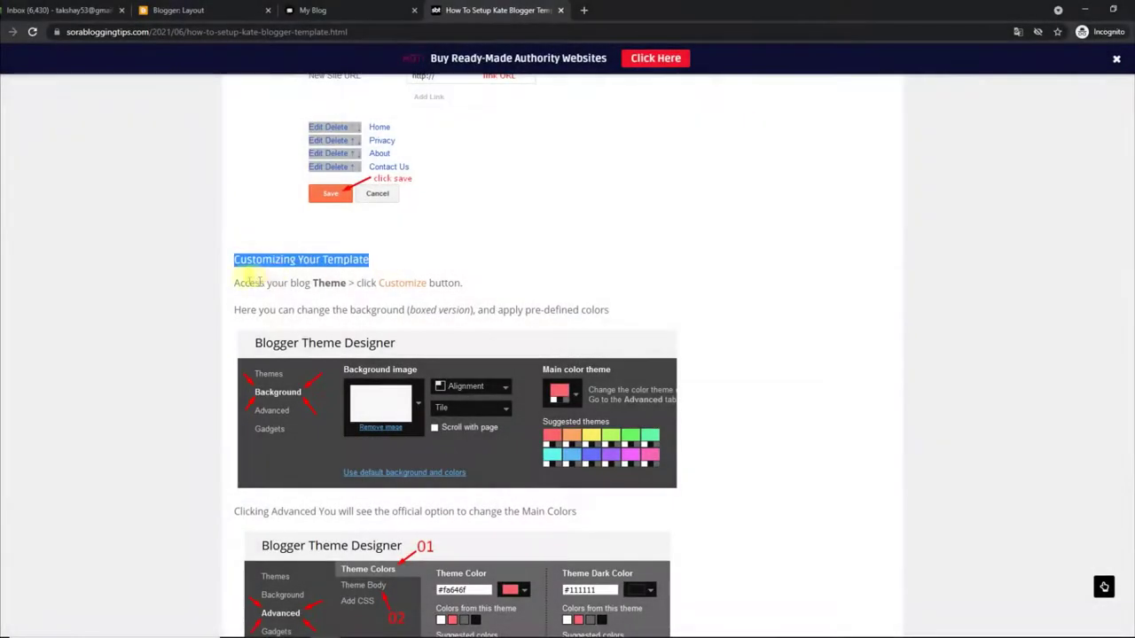
pyautogui.moveTo(233, 310); pyautogui.dragTo(727, 335)
pyautogui.scroll(-3, 718, 333)
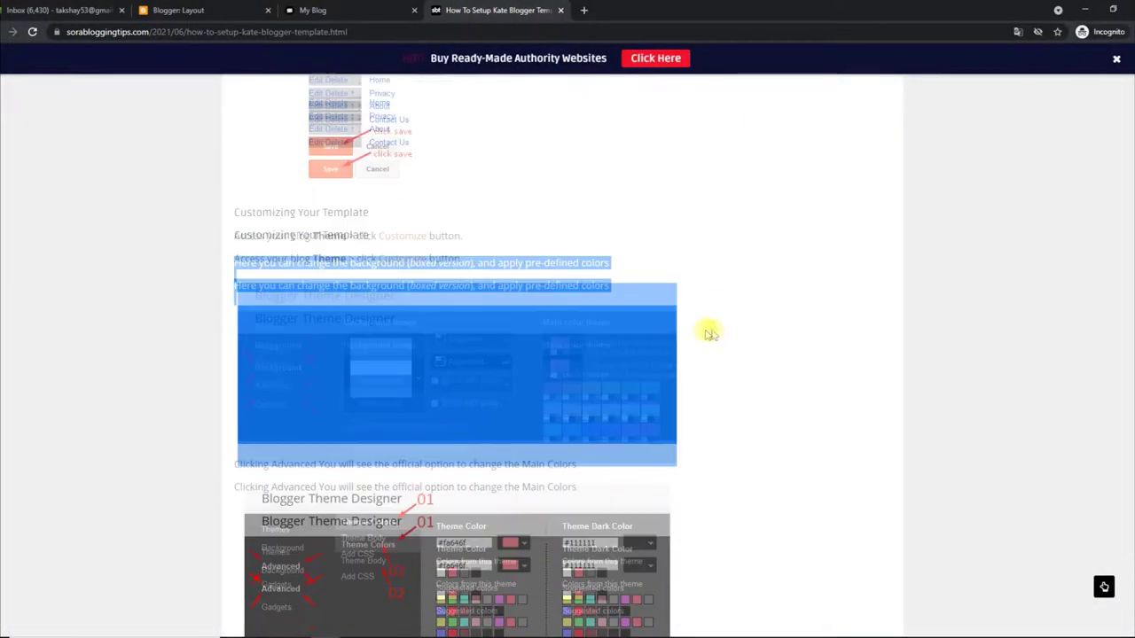
# Open Blogger's theme customizer, set the main color theme to #dd1933 and check the color throughout the blog preview
pyautogui.click(284, 7)
pyautogui.click(228, 7)
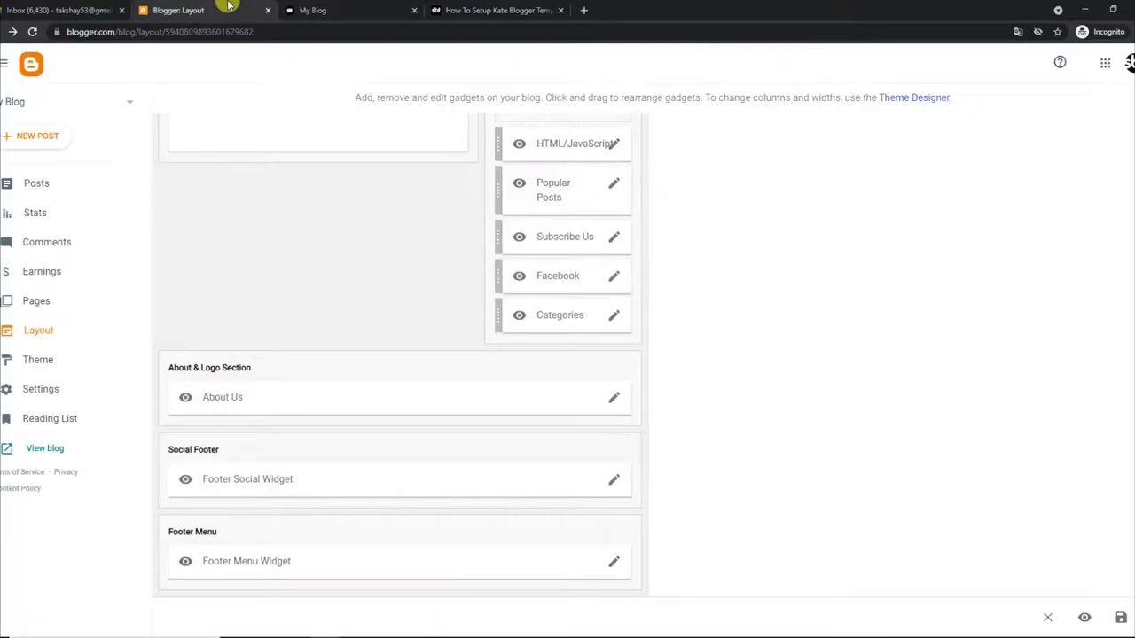
pyautogui.click(43, 360)
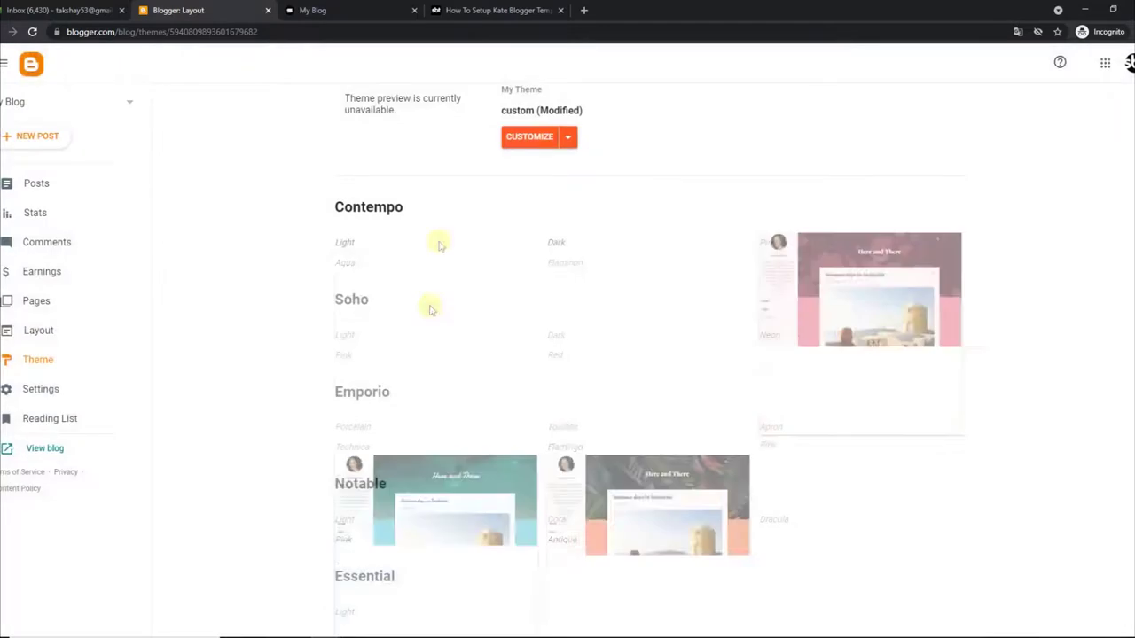
pyautogui.click(524, 178)
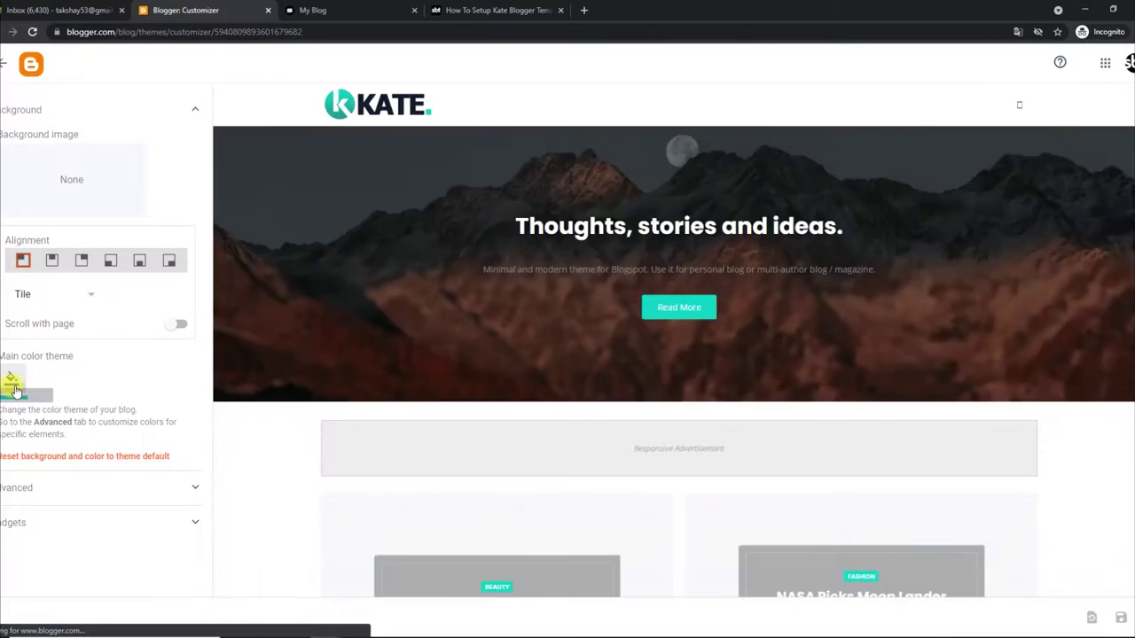
pyautogui.click(11, 379)
pyautogui.click(515, 388)
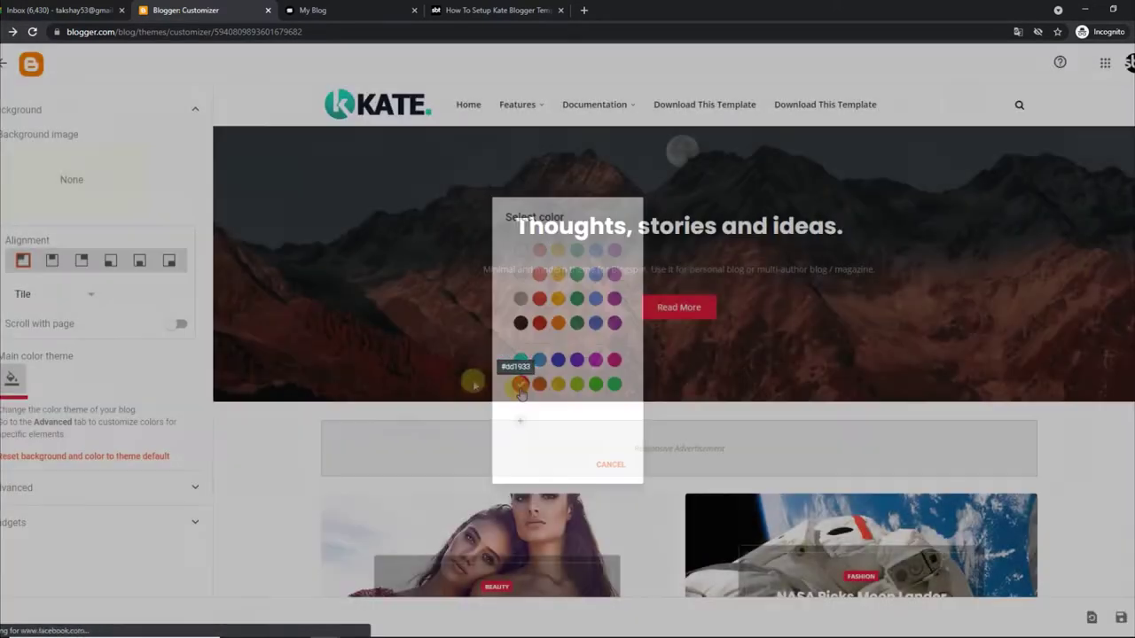
pyautogui.scroll(-5, 673, 354)
pyautogui.scroll(-5, 674, 341)
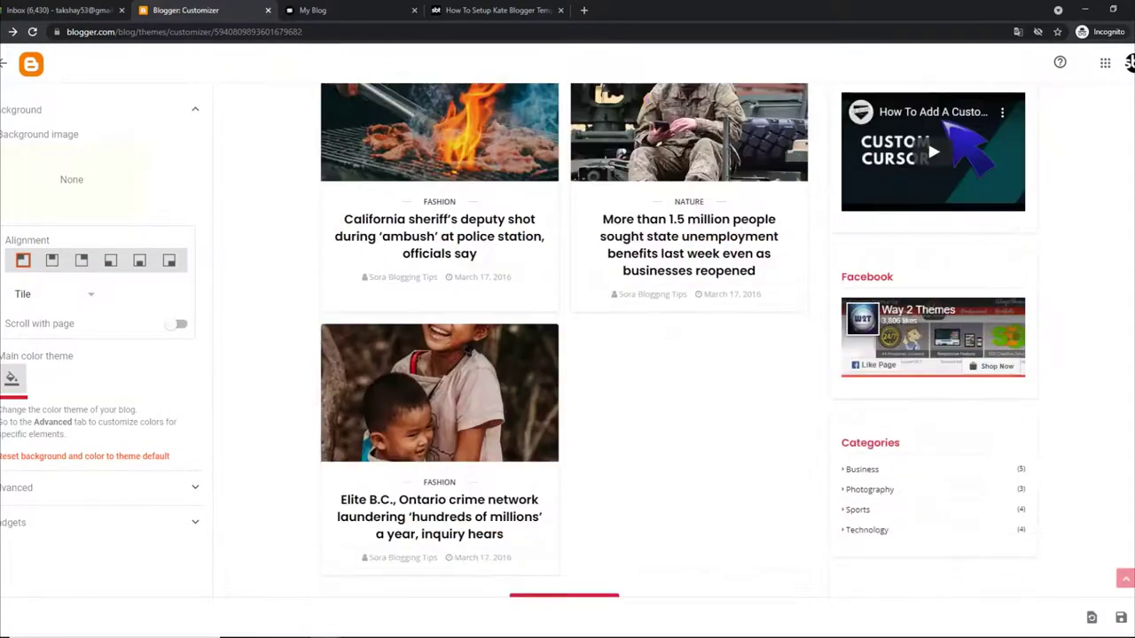